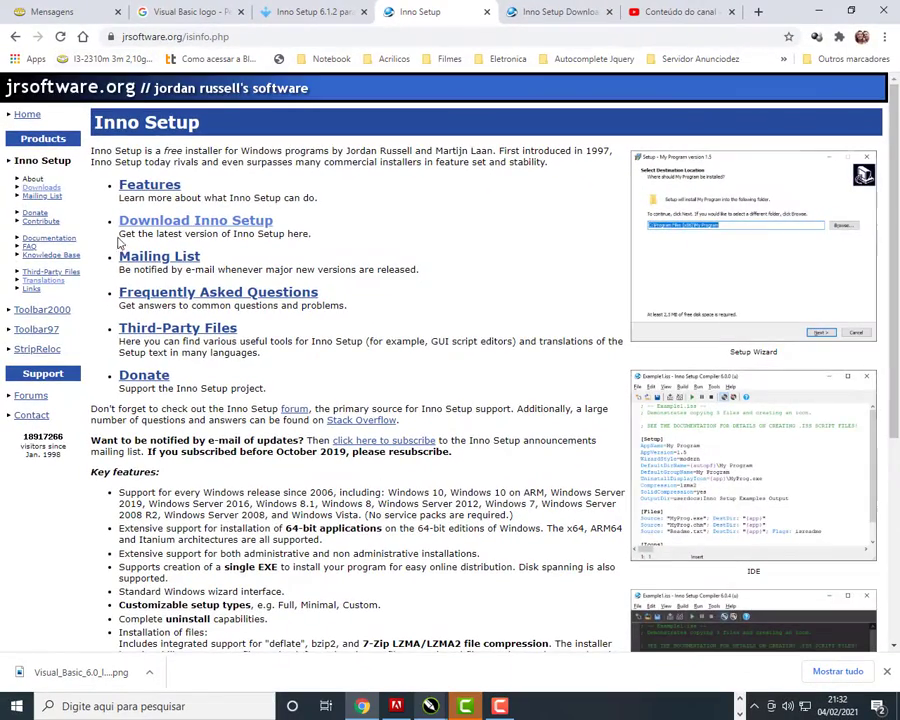
Open the Inno Setup downloads page and paste the downloaded installer into the InnoSetup folder.
scroll(118, 242, down, 5)
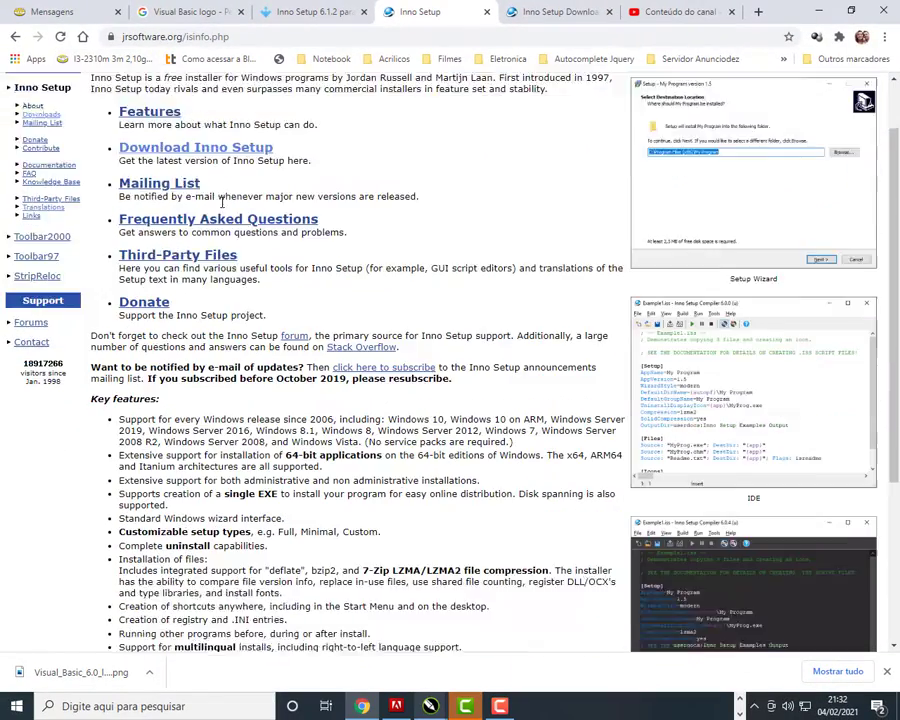
scroll(145, 216, up, 5)
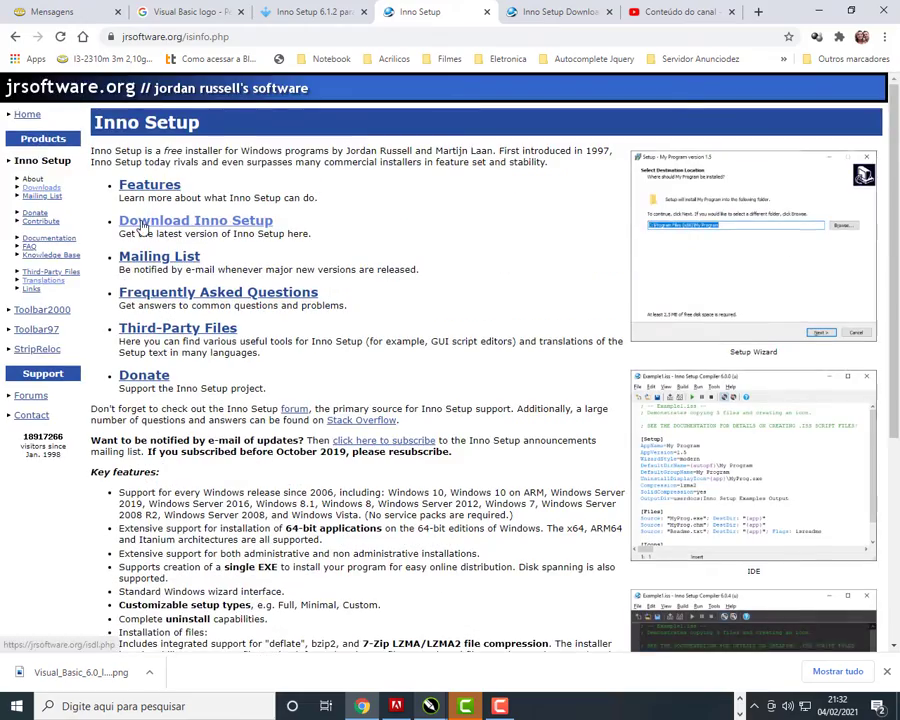
click(145, 226)
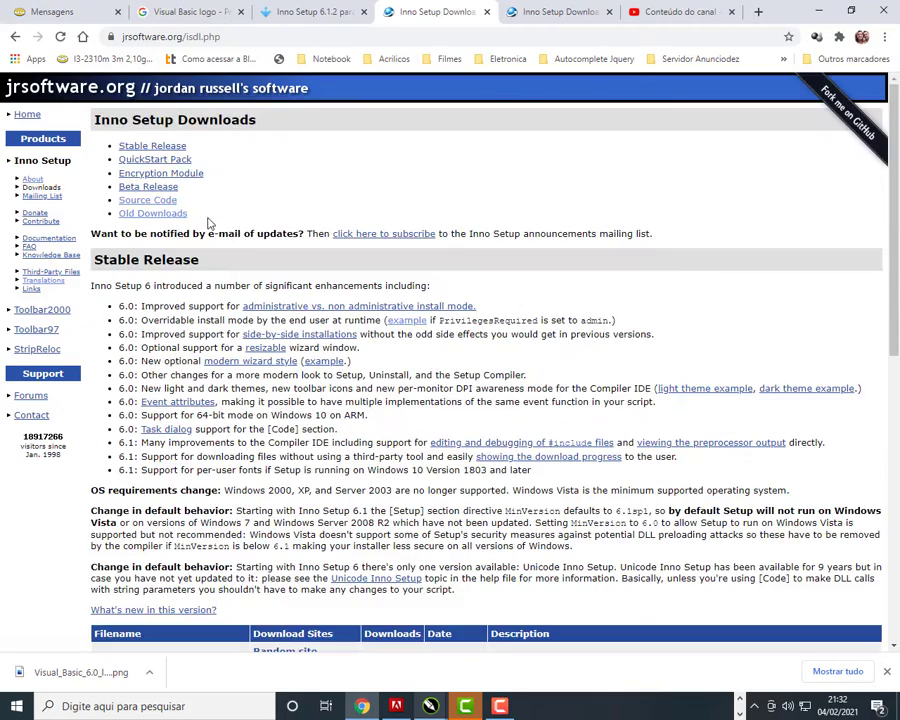
scroll(366, 333, down, 8)
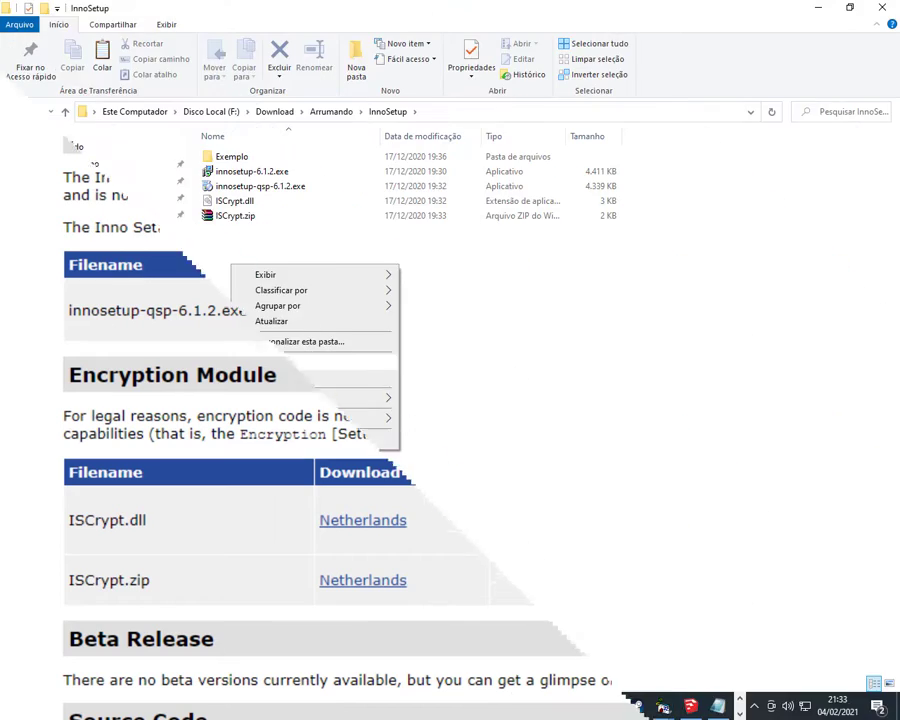
click(275, 436)
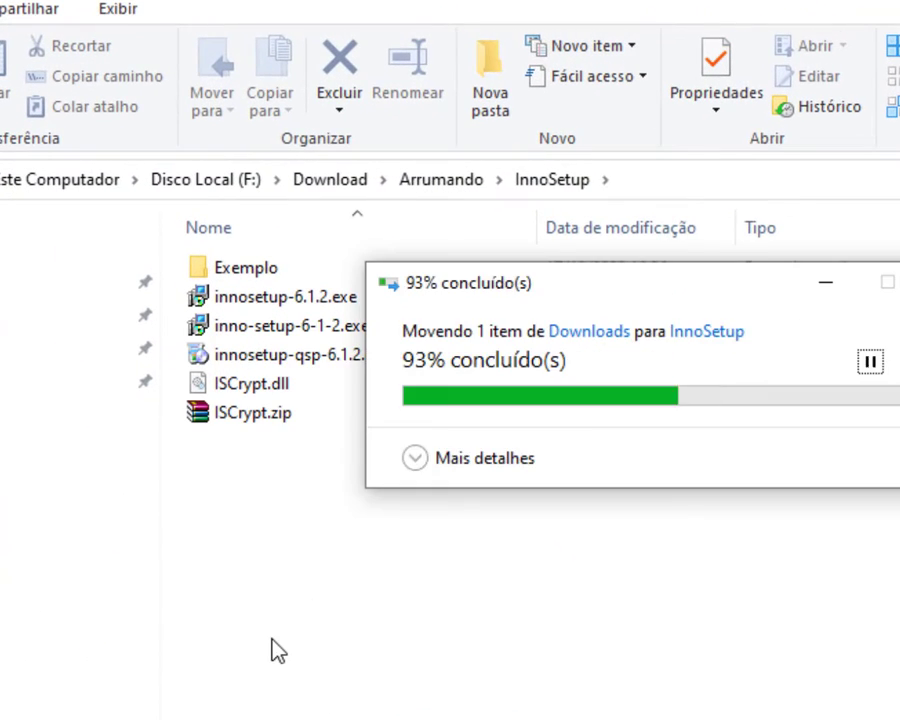
Install Inno Setup 6.1.2 in Português Brasileiro with default folders and tasks, then launch it.
double_click(294, 326)
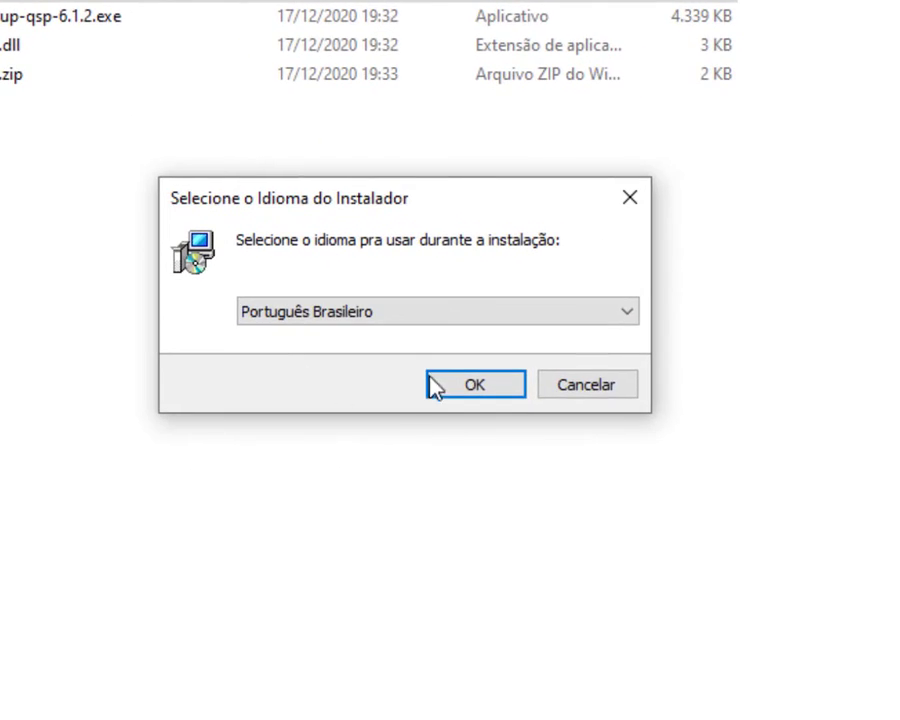
click(480, 386)
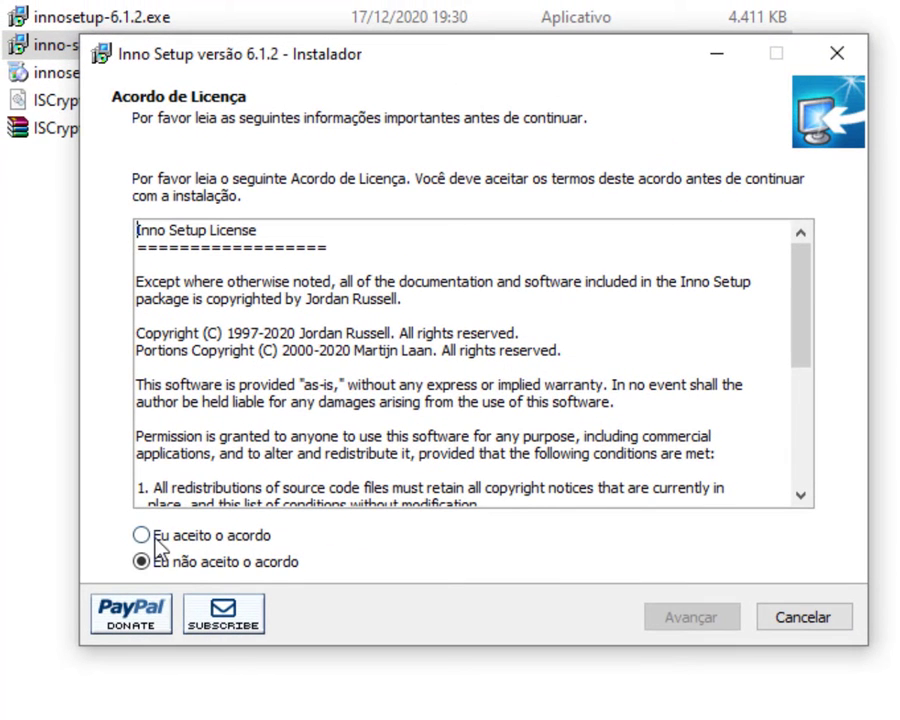
click(150, 540)
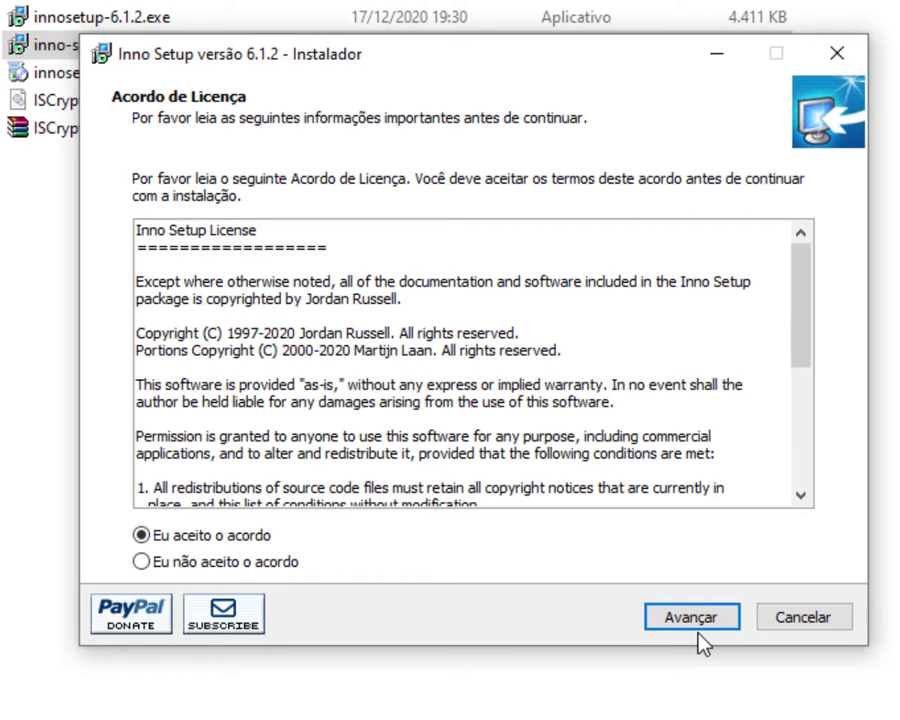
click(673, 629)
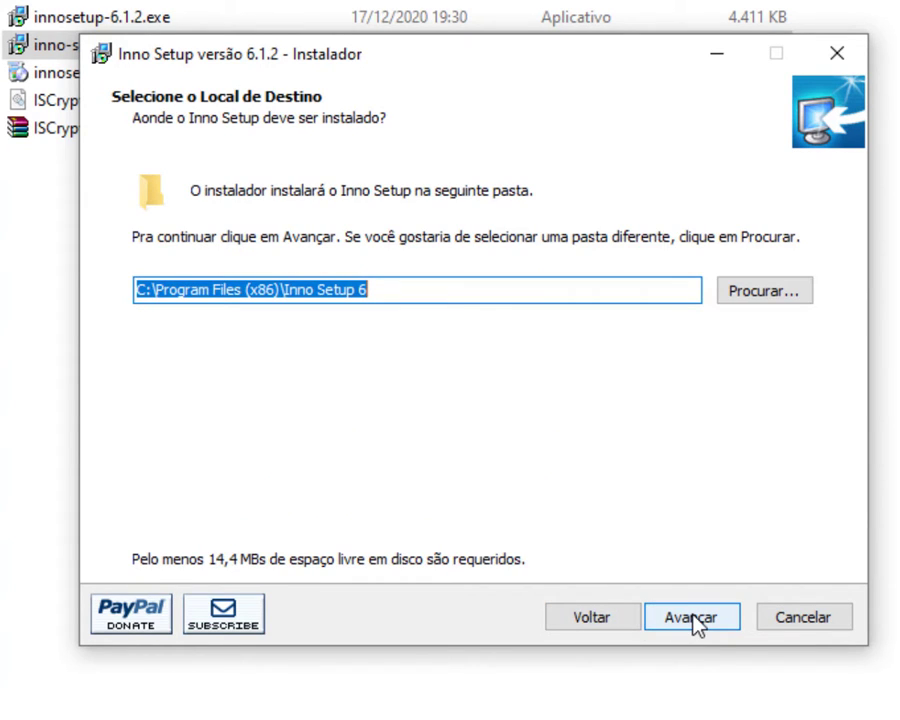
click(693, 620)
click(693, 620)
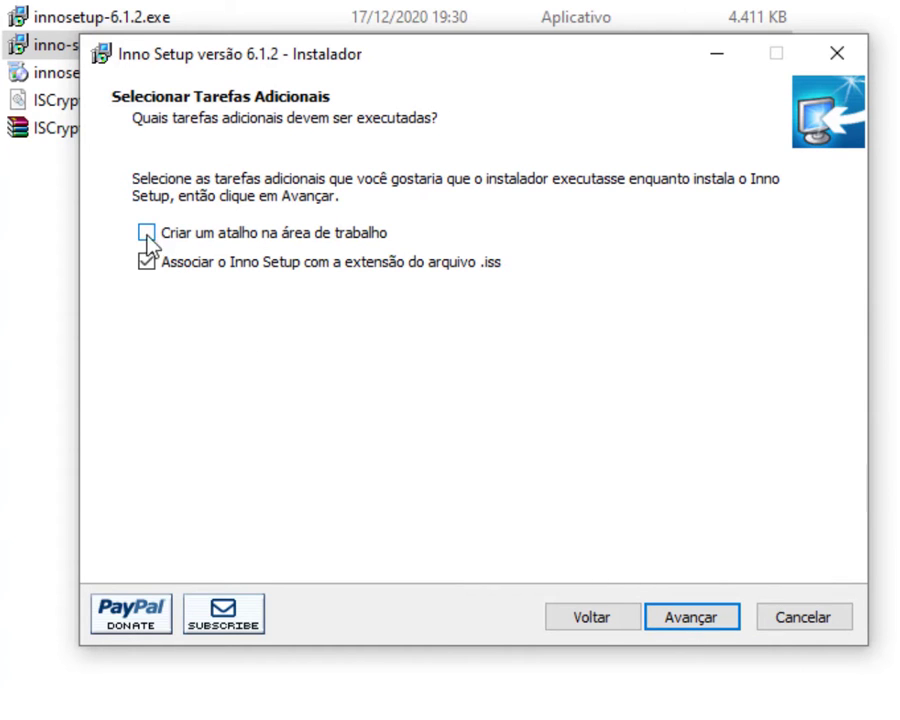
click(683, 625)
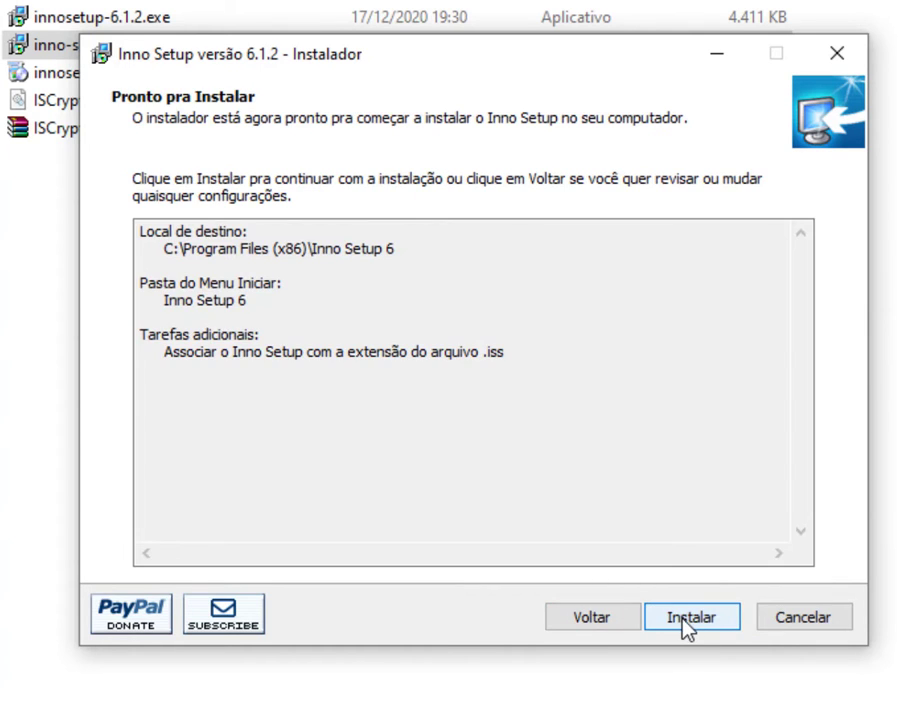
click(688, 626)
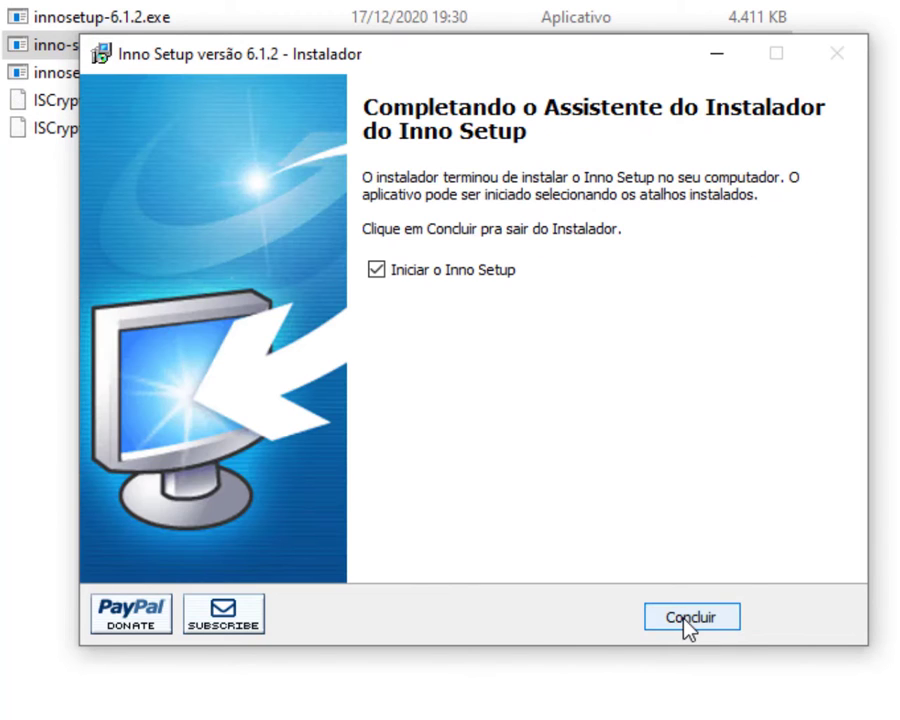
click(684, 617)
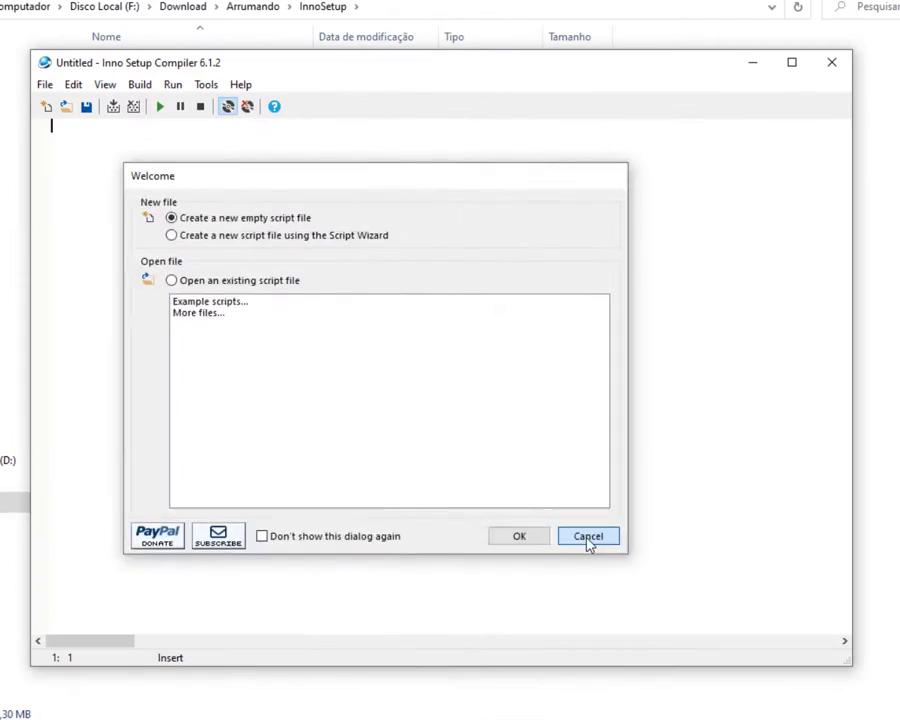
Close the Inno Setup Compiler and start the innosetup-qsp-6.1.2.exe QuickStart Pack installer.
click(588, 537)
click(832, 63)
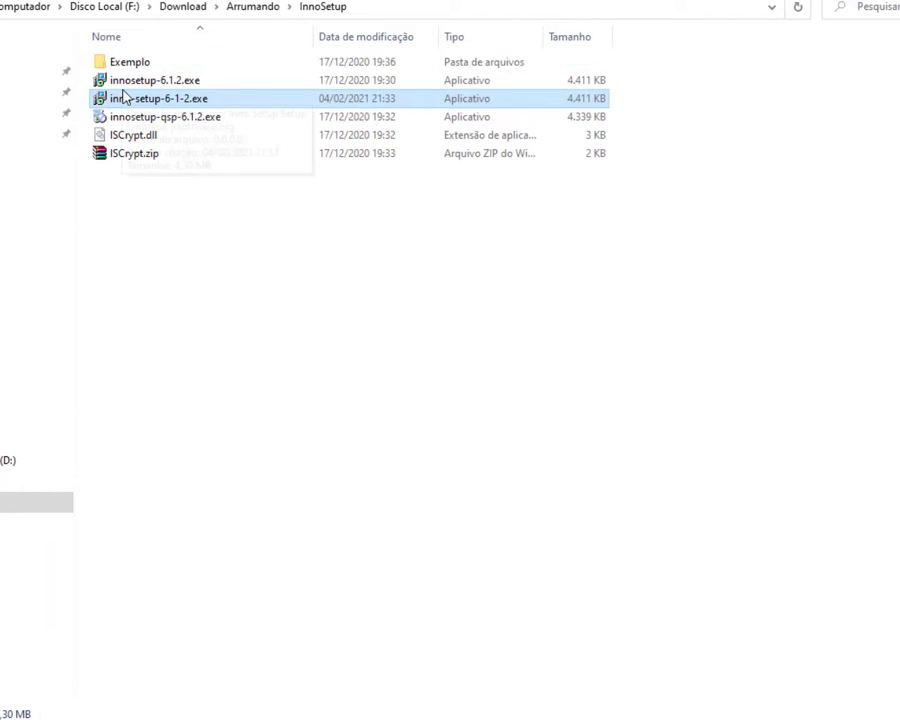
click(130, 117)
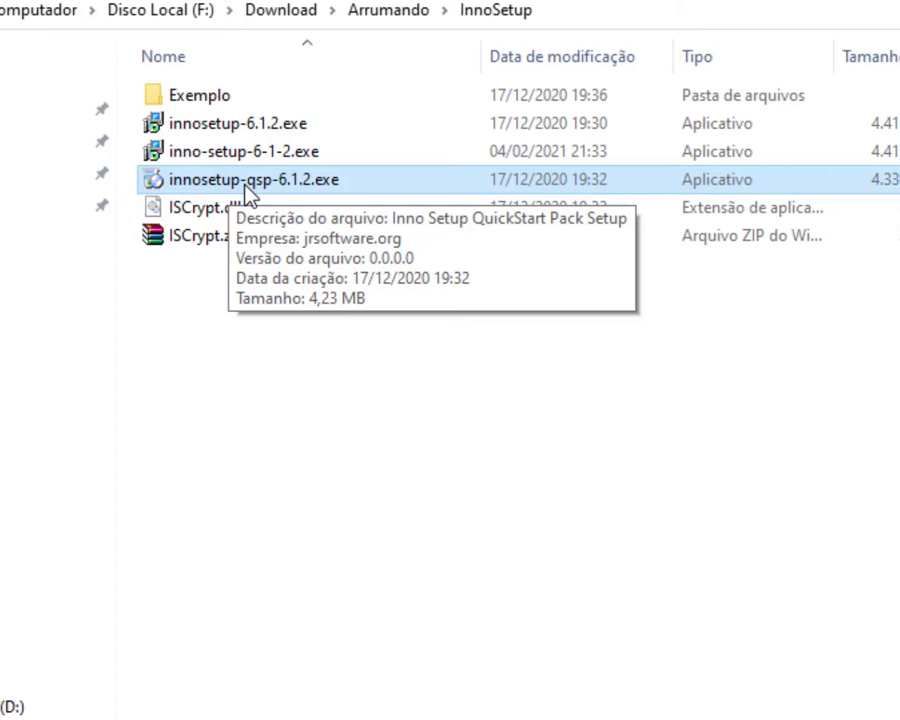
double_click(247, 189)
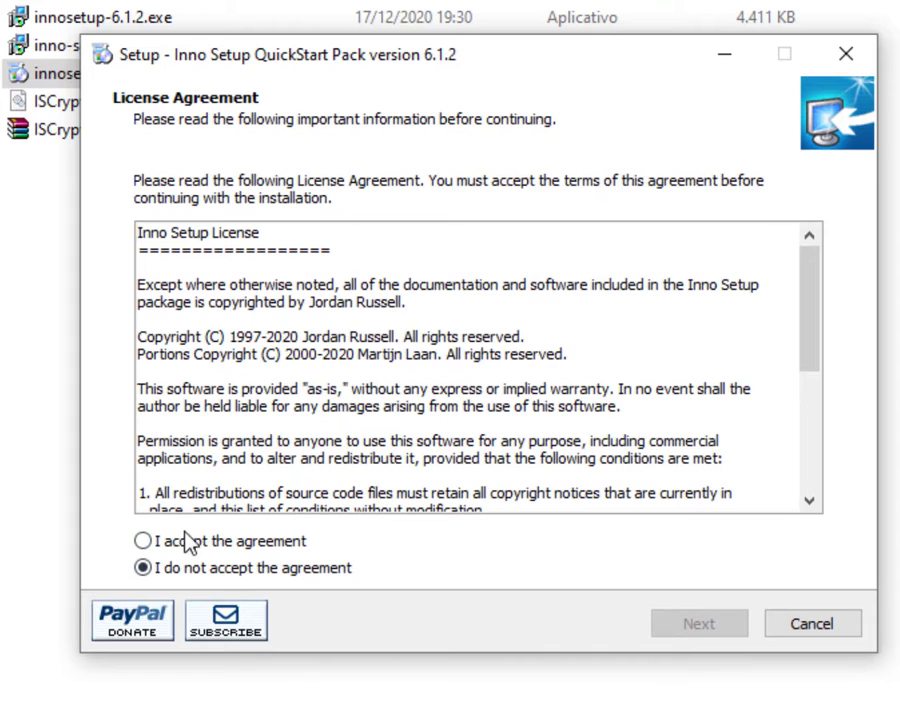
Install the QuickStart Pack with Inno Script Studio and encryption support.
click(187, 543)
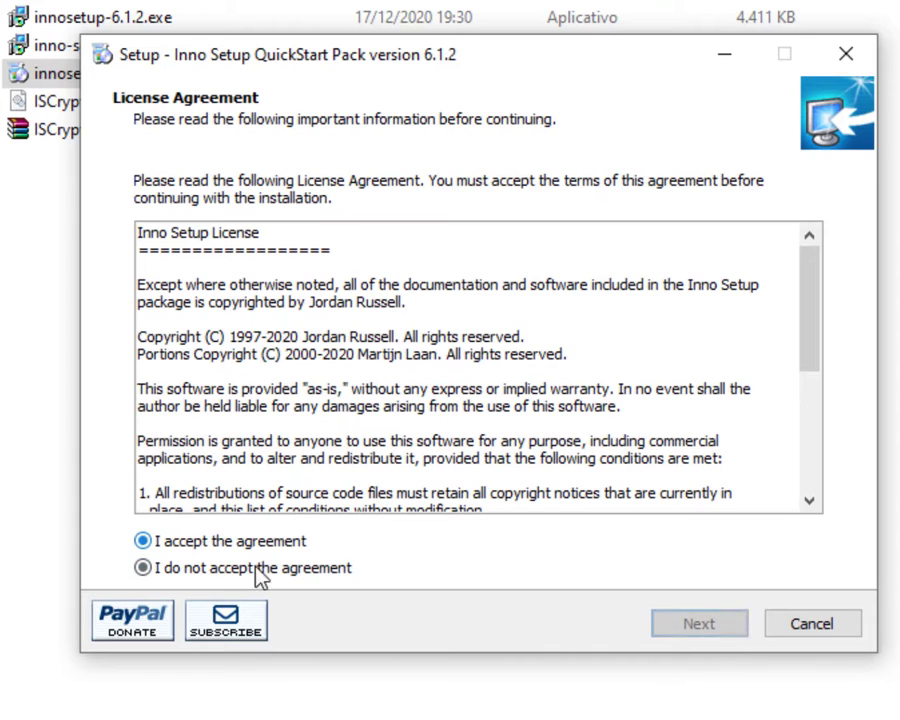
click(722, 630)
click(700, 624)
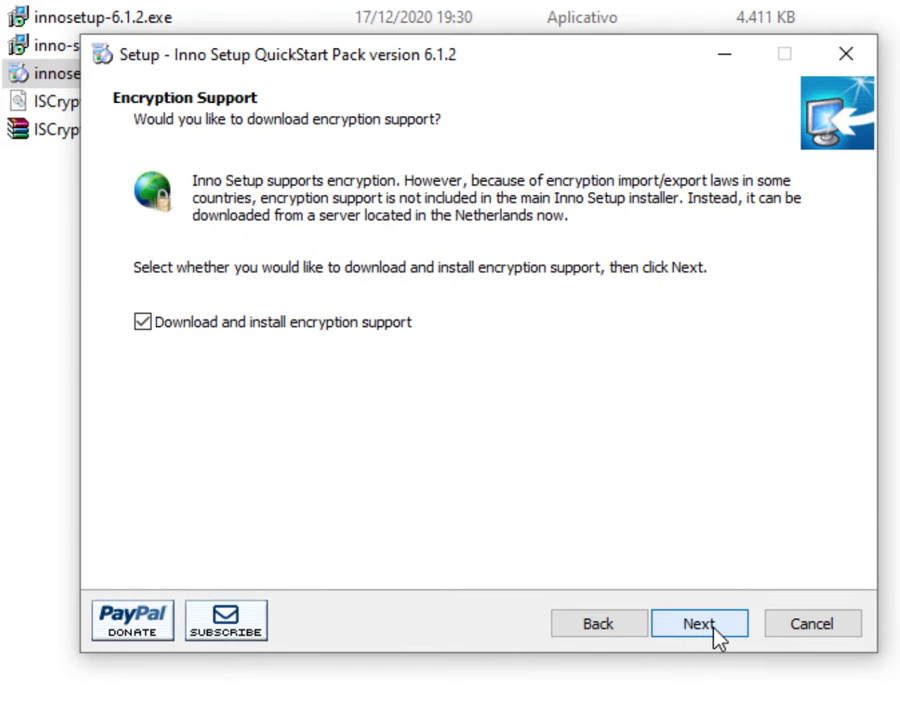
click(700, 624)
click(700, 624)
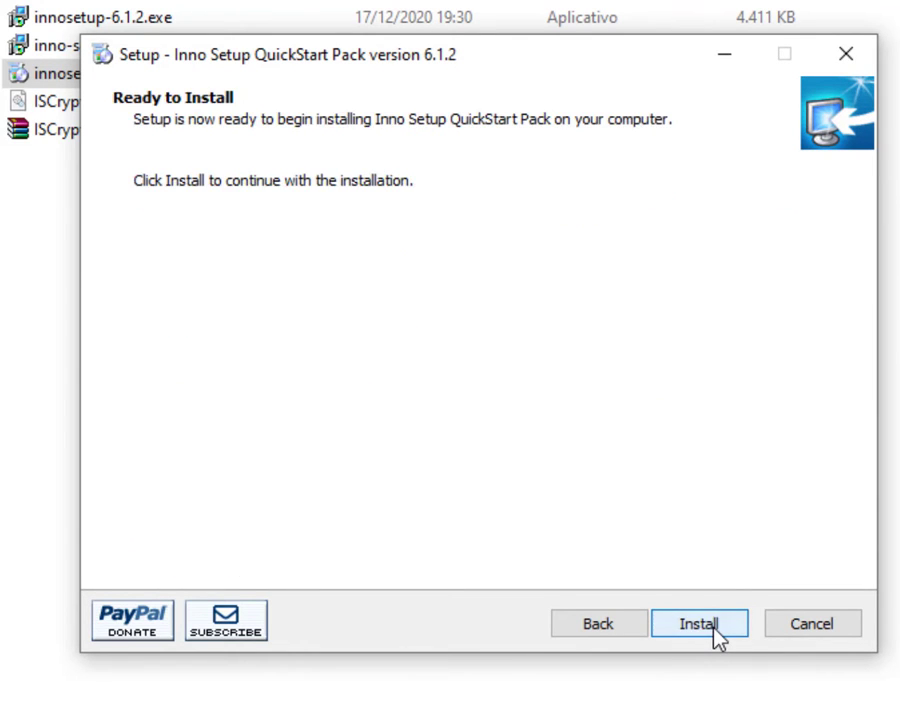
click(700, 624)
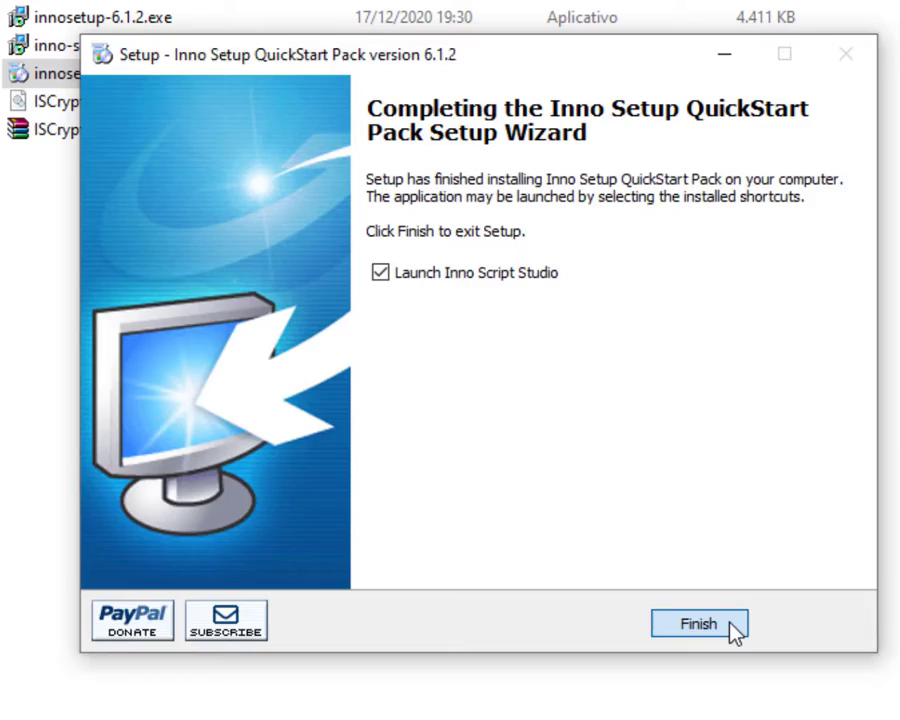
click(729, 626)
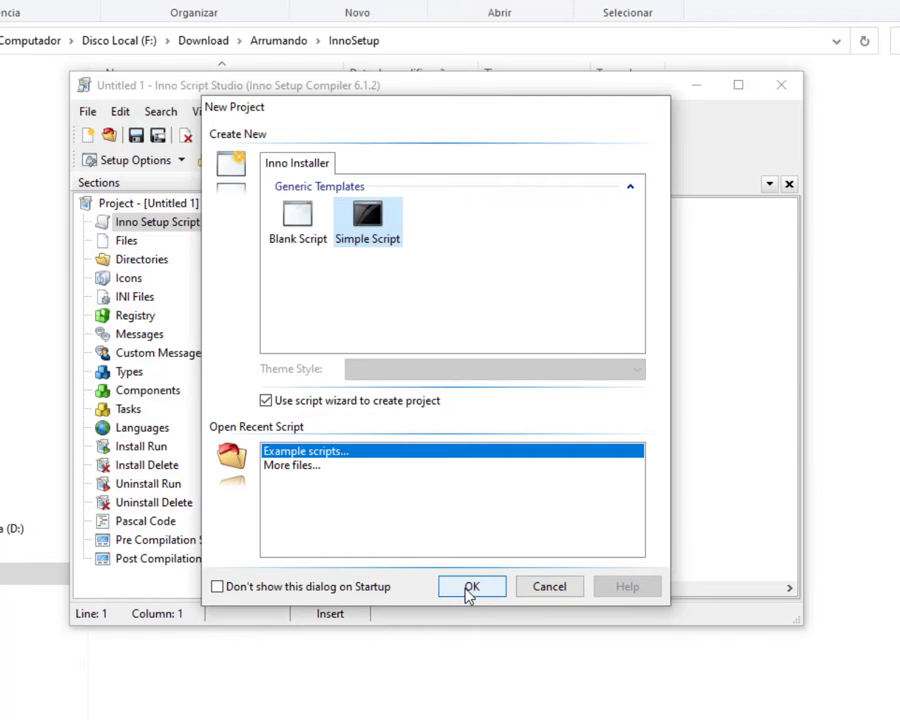
Start a Simple Script project using the script wizard and reach Application Information.
click(470, 590)
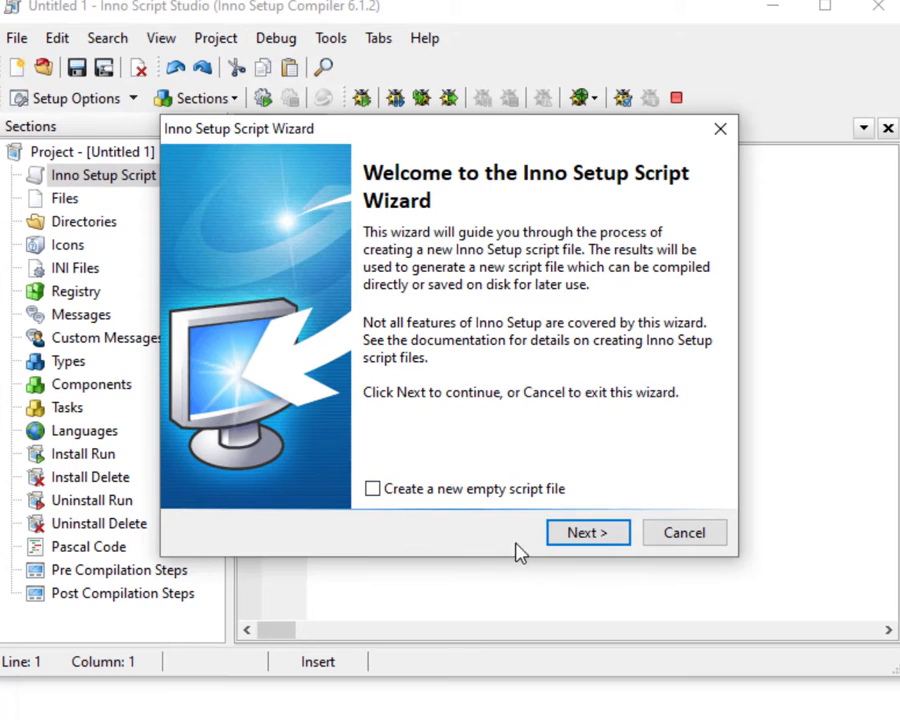
click(588, 533)
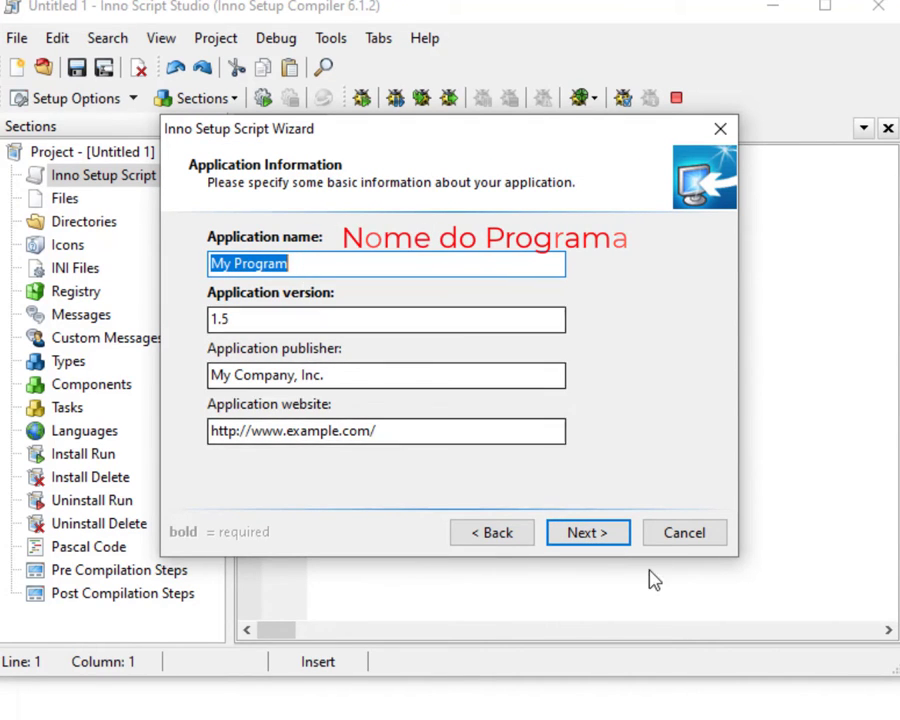
Set the application name, version 7.3, publisher Moleti Maquinas and website tecutil.freevar.com.
text(TecUtil)
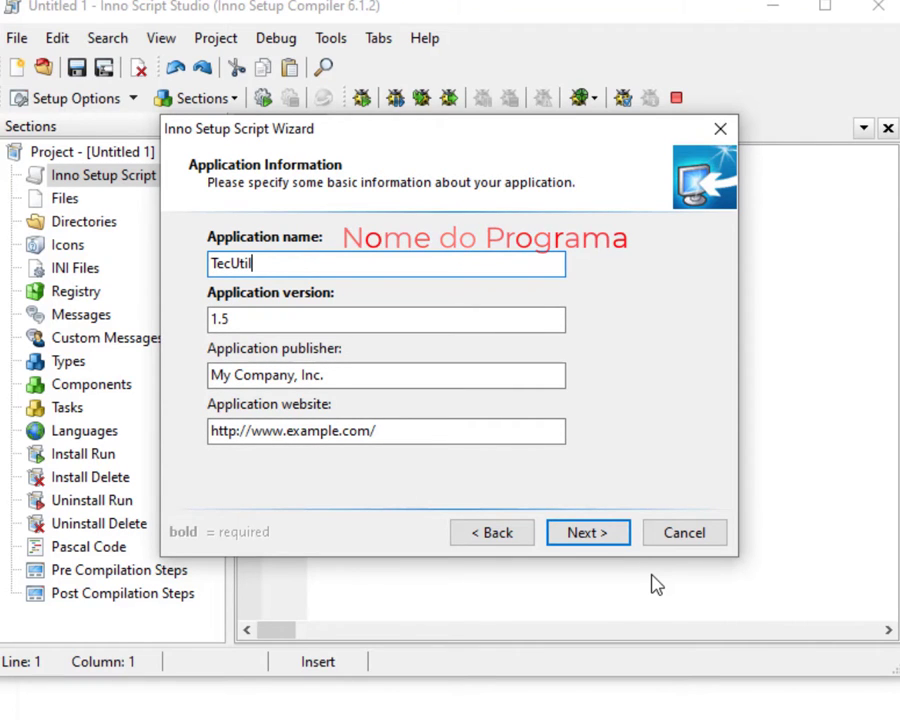
key(Tab)
text(7)
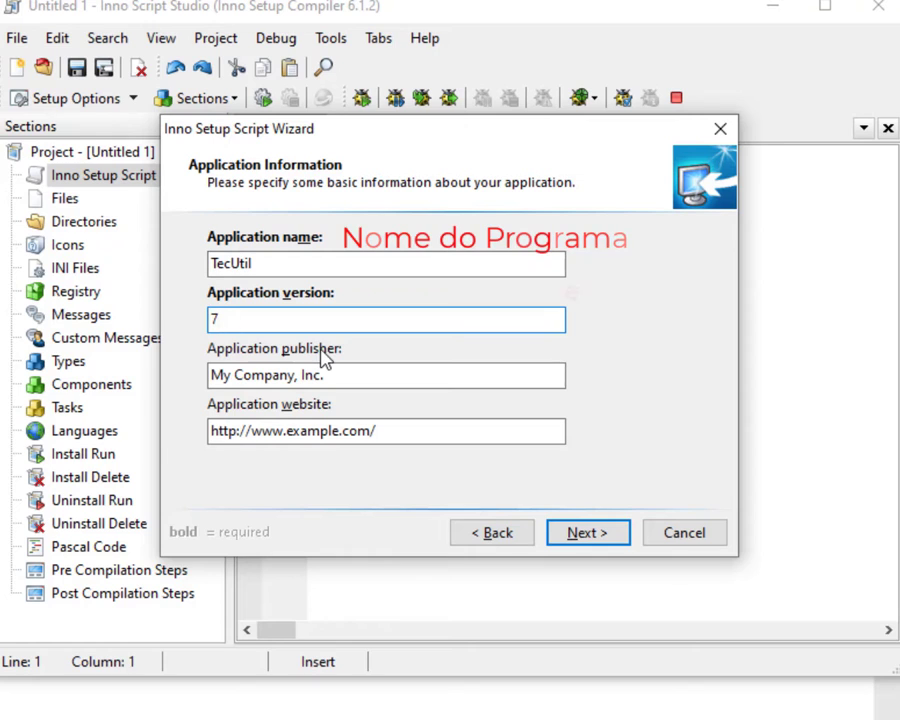
text(.3)
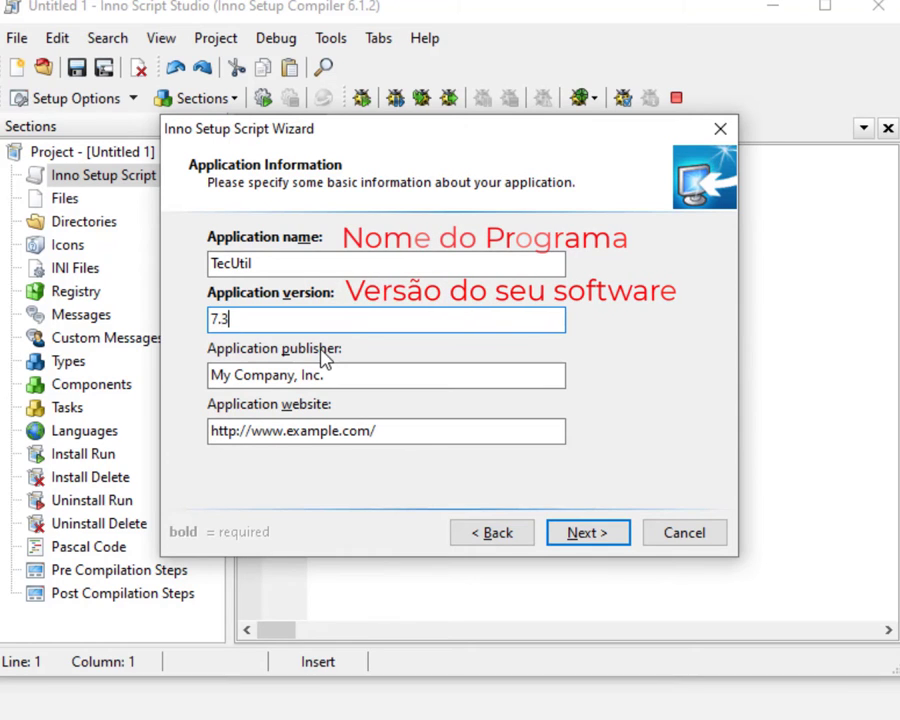
key(Tab)
text(Moleti )
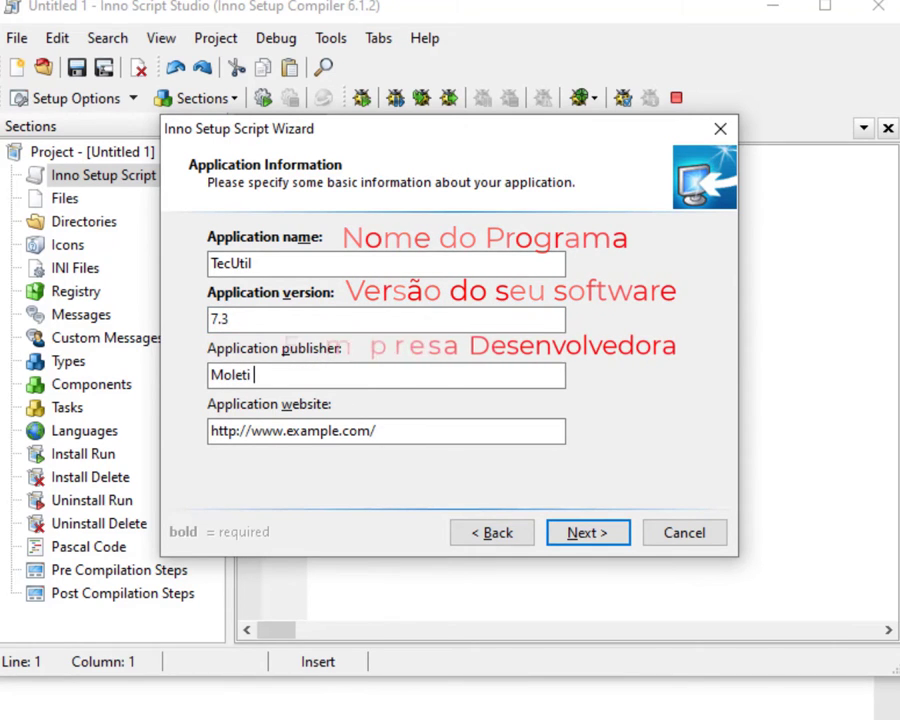
text(Maquinas)
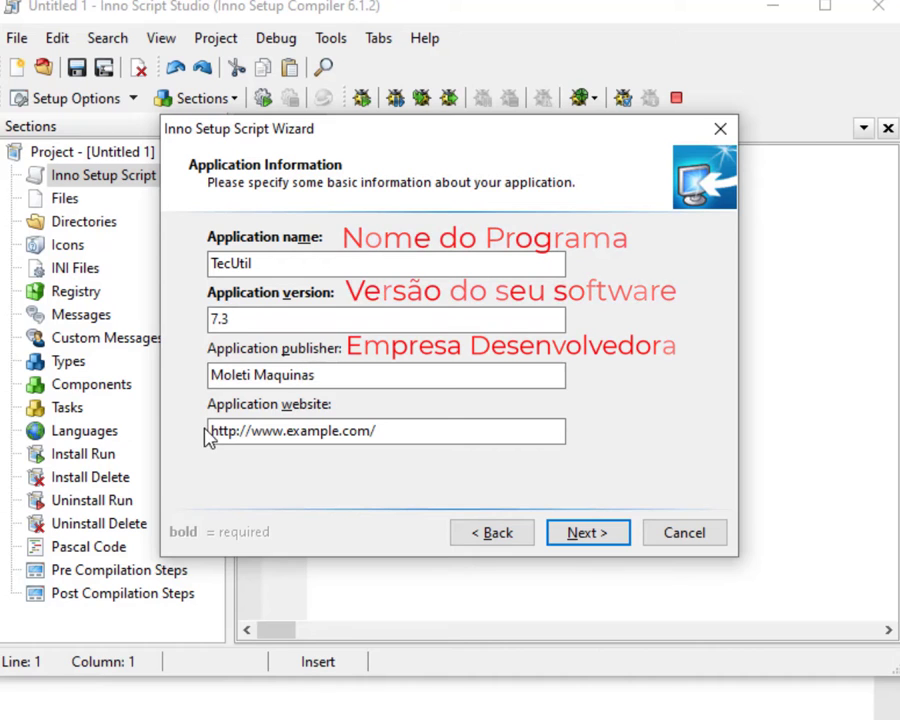
drag(252, 432, 626, 433)
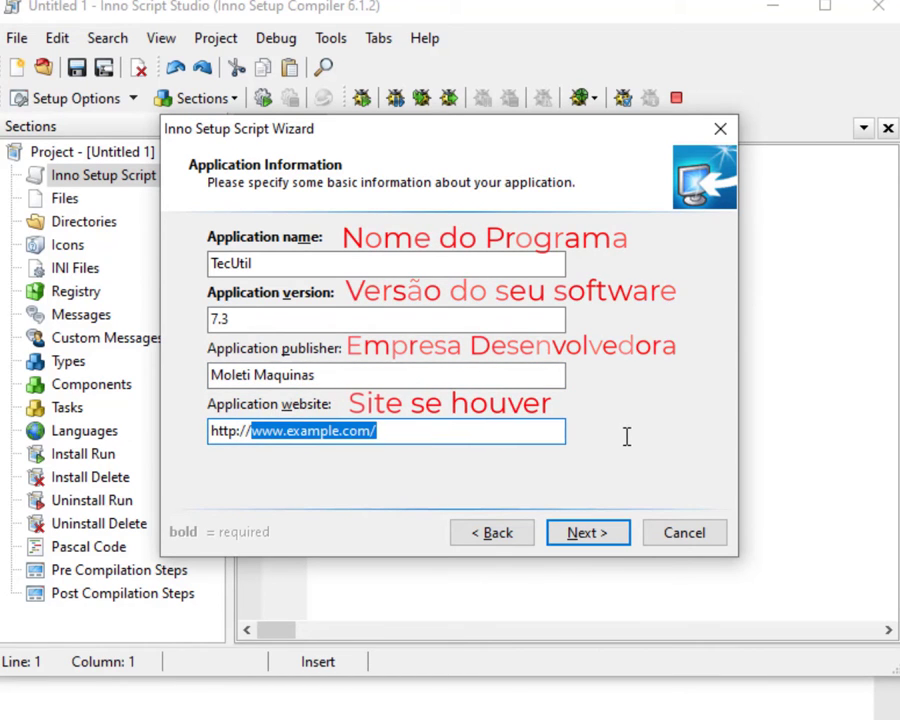
text(tec)
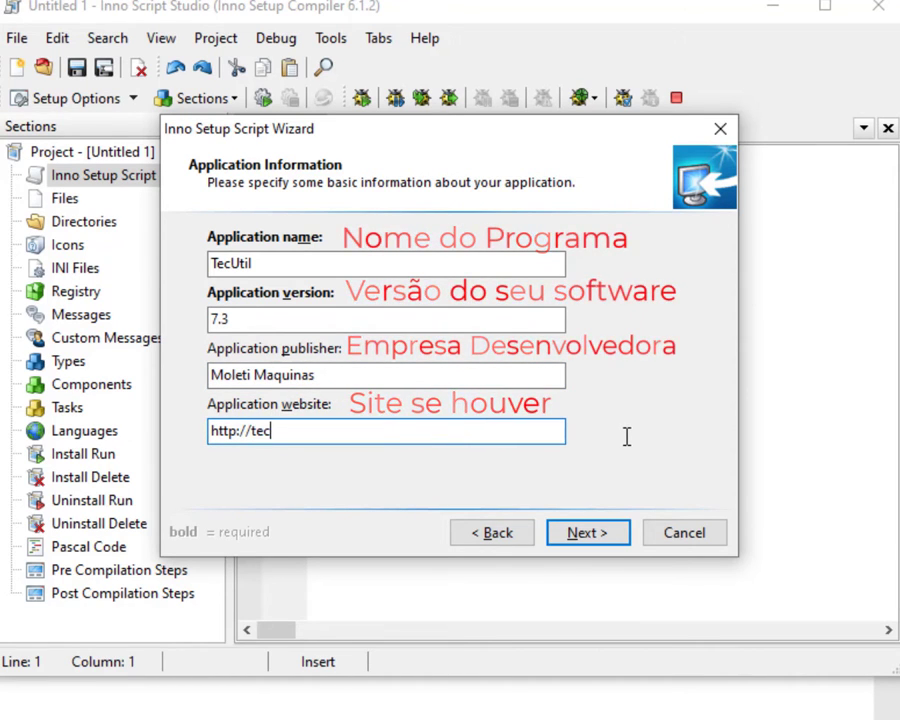
text(util.fr)
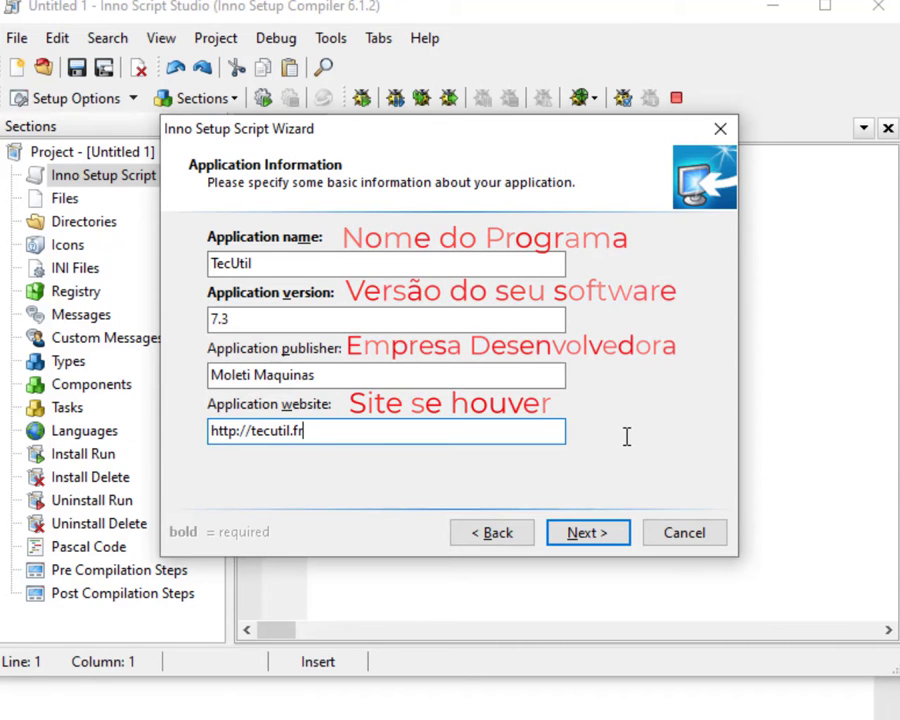
text(eevar.)
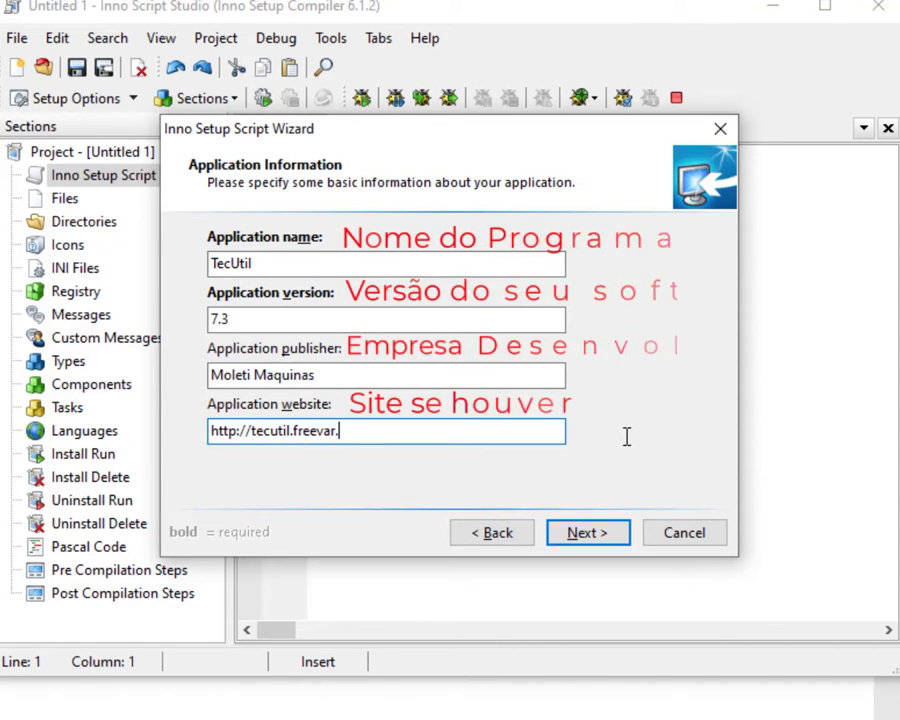
text(com)
click(589, 537)
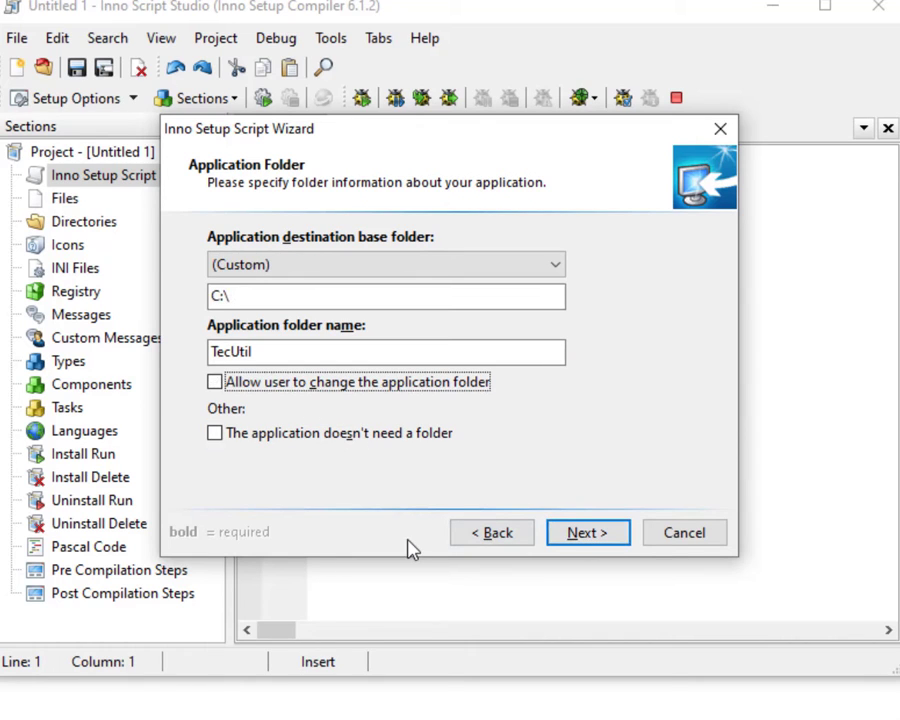
Keep folder changes disallowed, with custom base folder C:\ and folder name TecUtil.
click(214, 385)
click(215, 383)
click(556, 268)
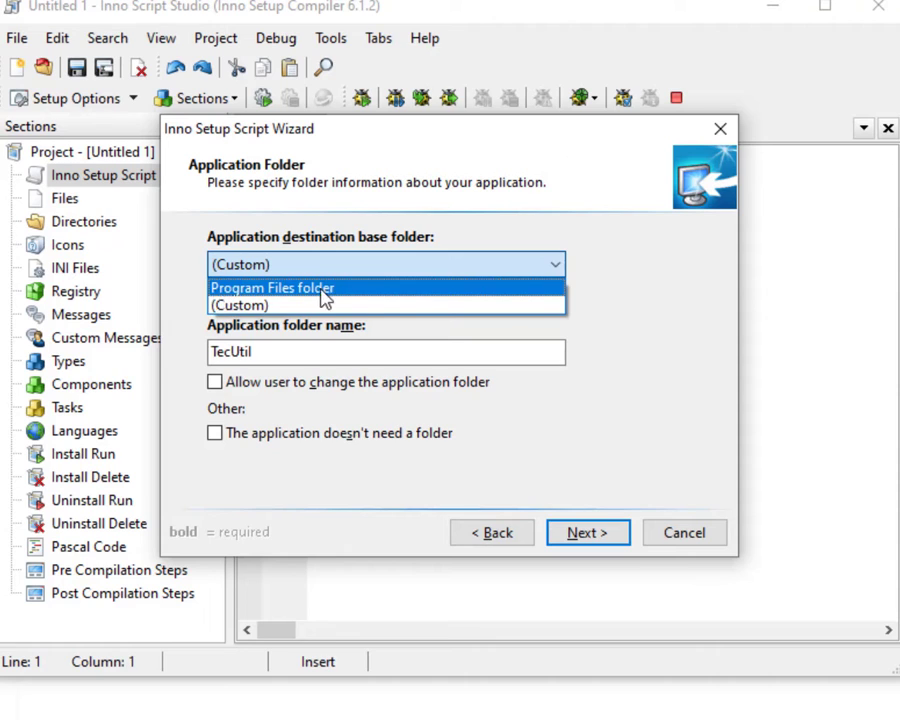
click(628, 292)
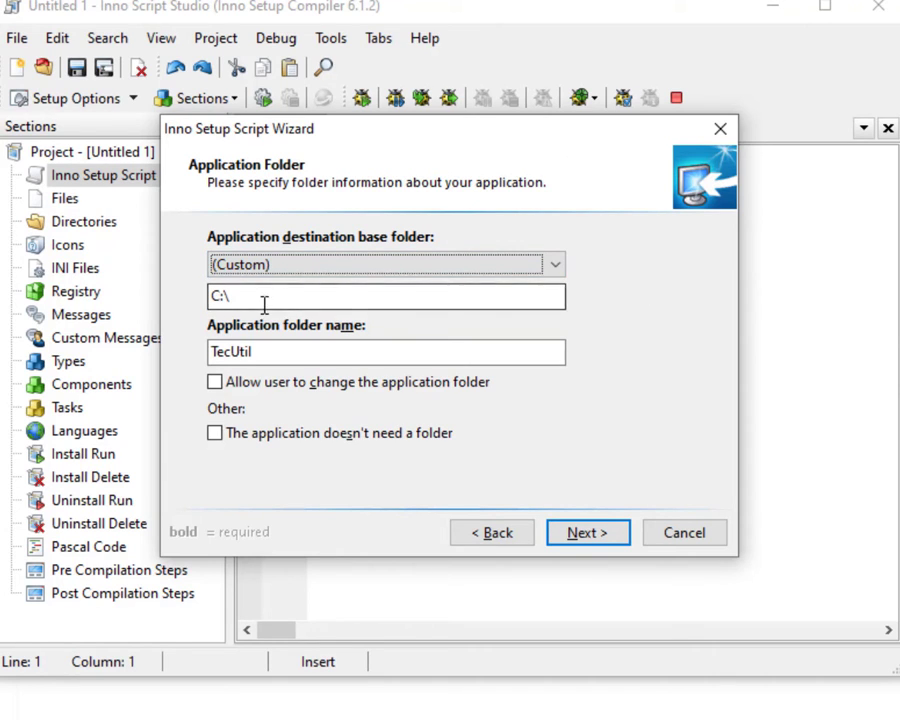
drag(254, 294, 194, 298)
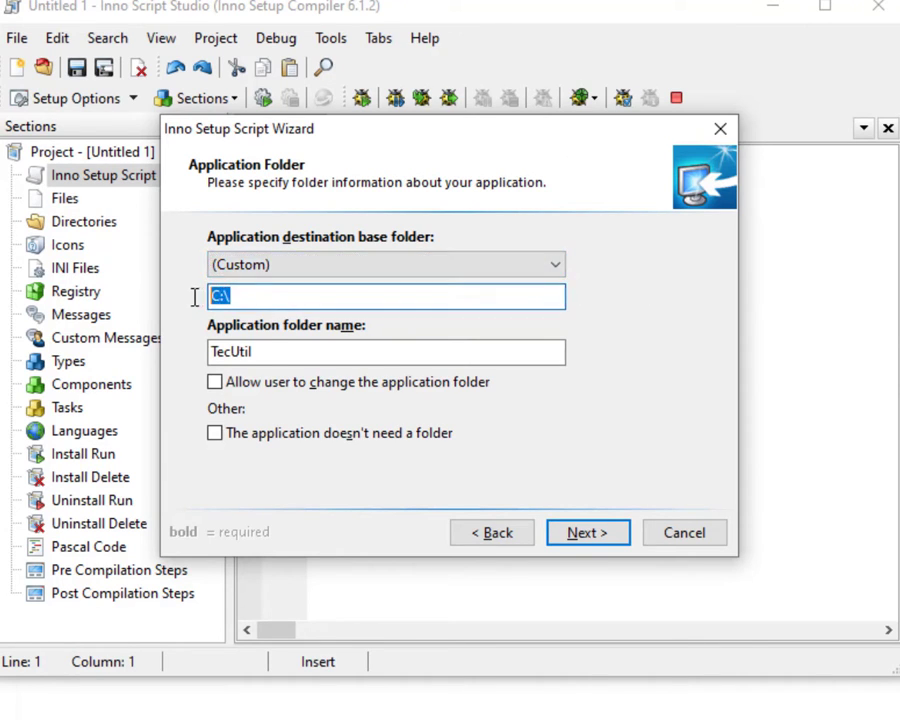
drag(252, 350, 197, 364)
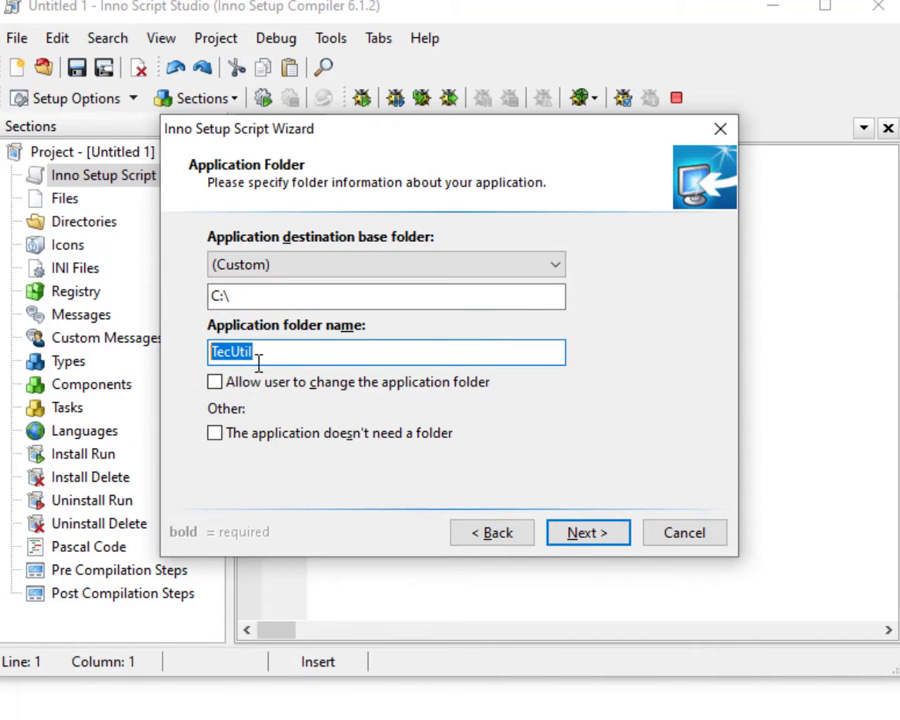
drag(258, 362, 172, 352)
click(597, 537)
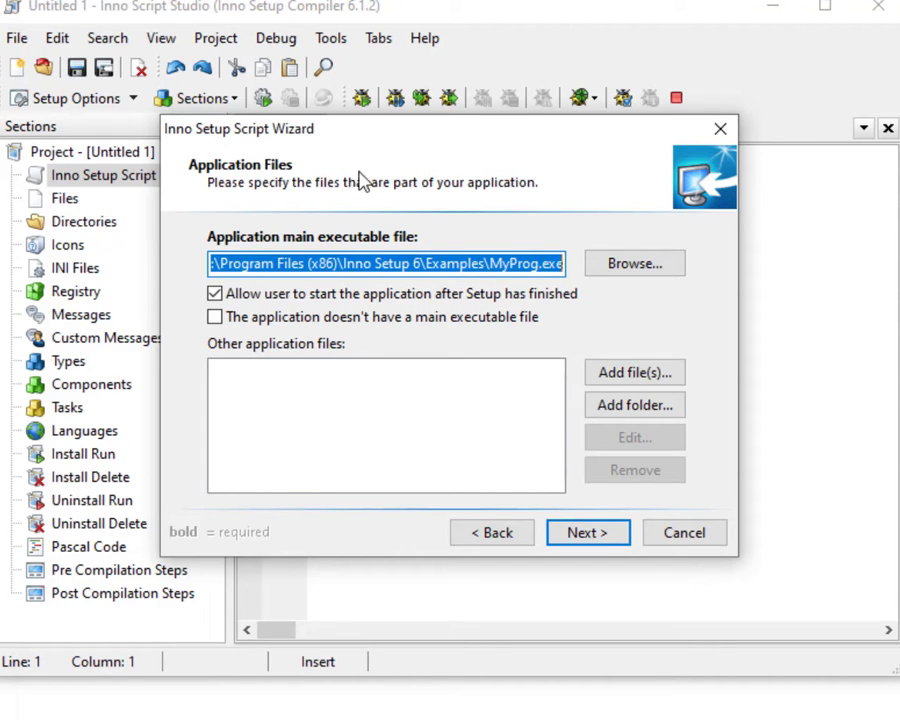
Browse to C:\TecUtil and choose TecUtil.exe as the main executable.
click(625, 268)
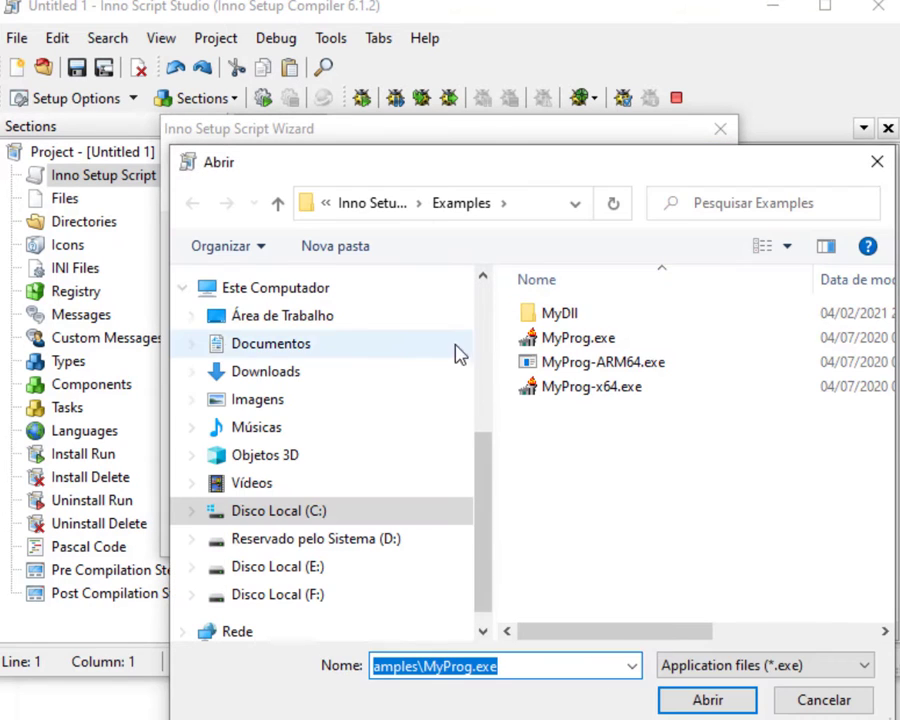
click(287, 519)
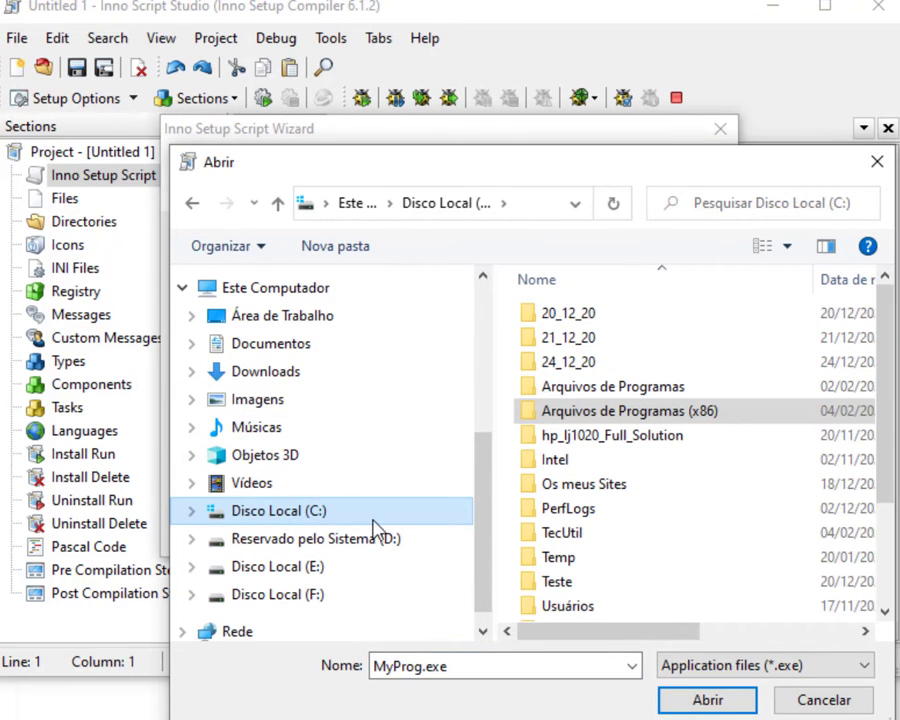
click(548, 559)
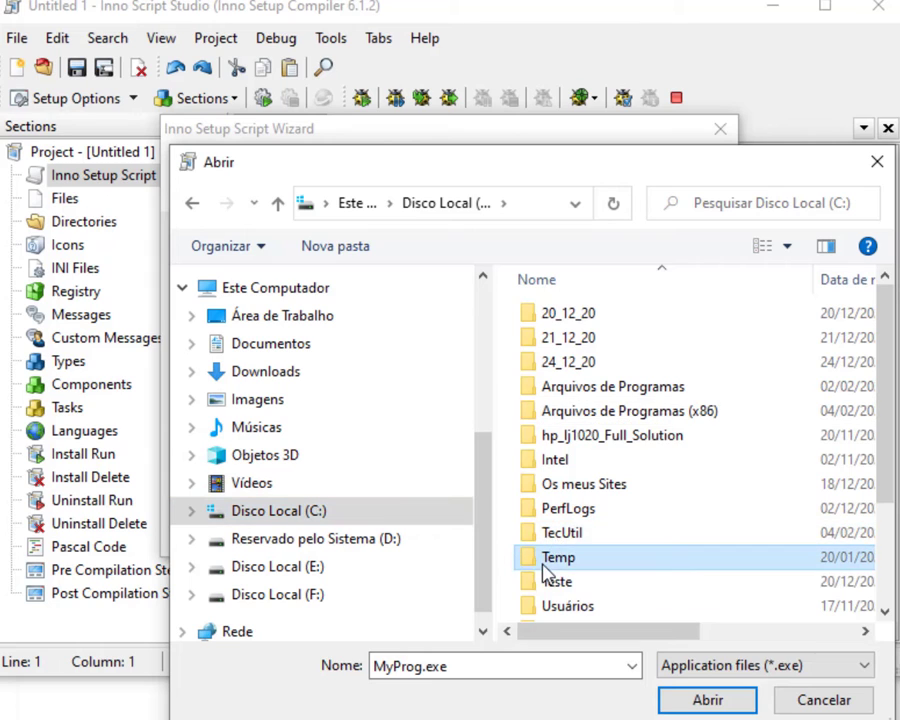
scroll(570, 520, down, 2)
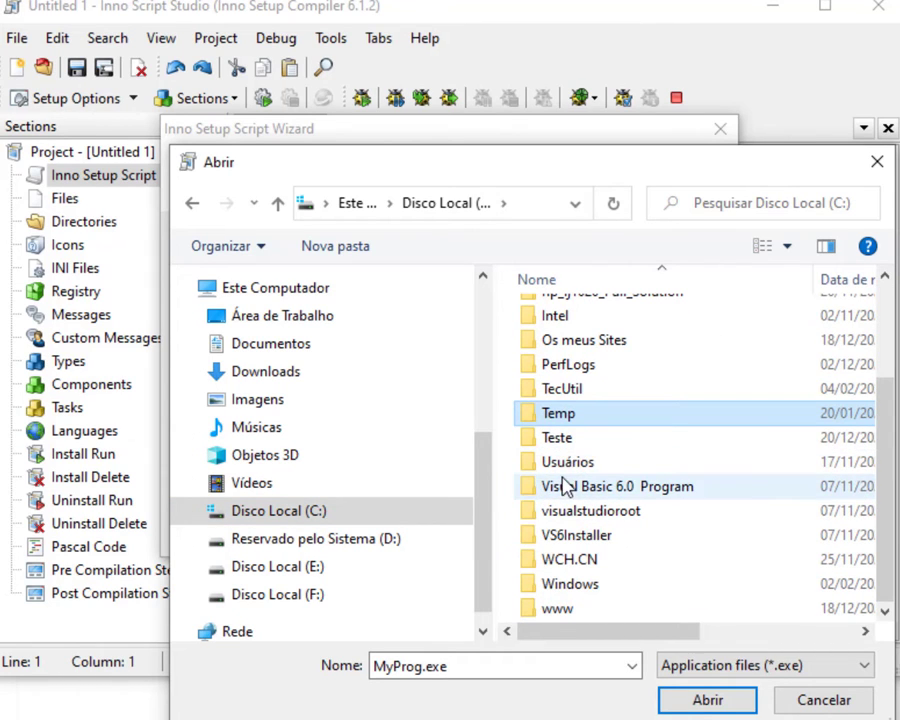
key(Up)
double_click(567, 395)
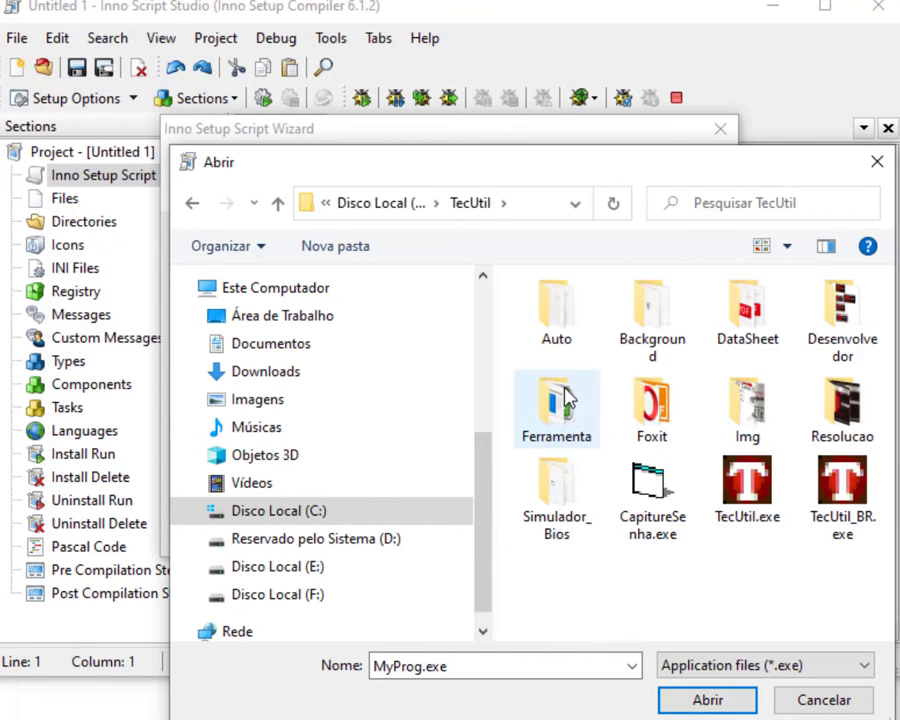
drag(624, 172, 482, 143)
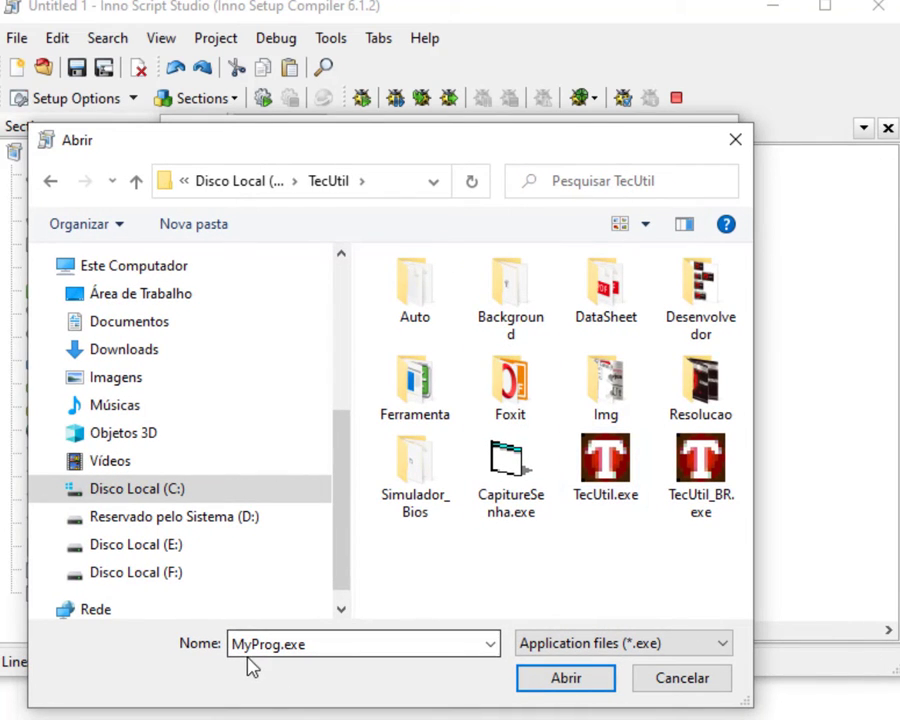
click(627, 463)
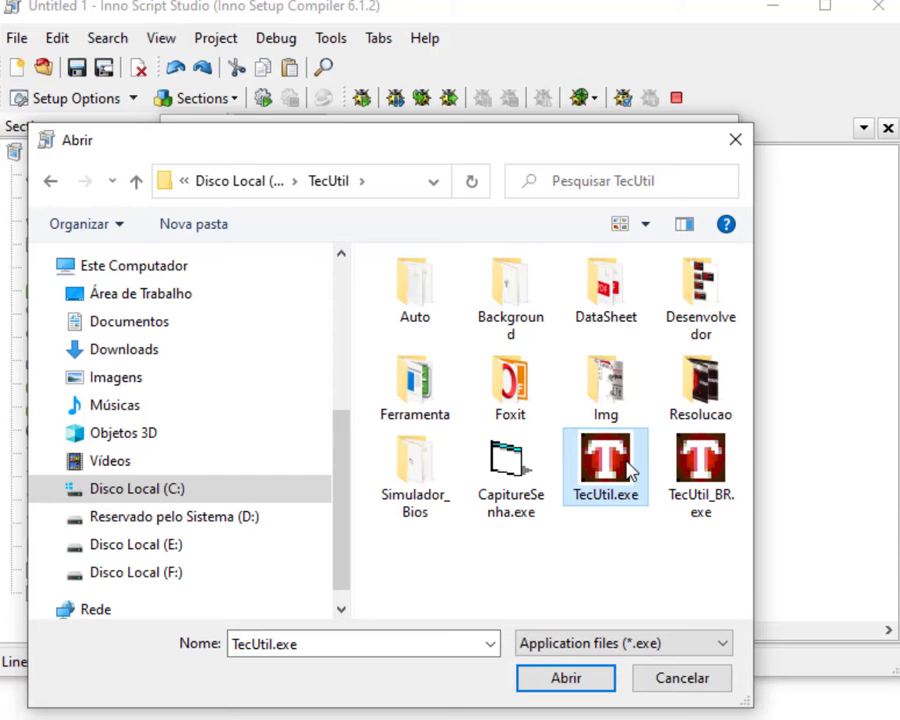
click(564, 679)
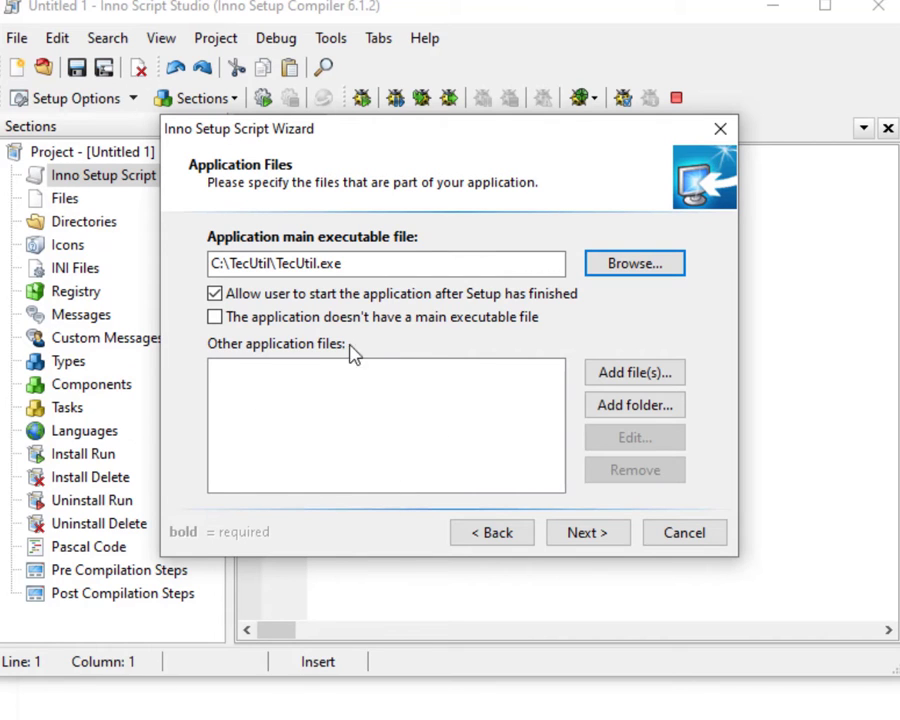
Begin selecting C:\TecUtil files: TecUtil.exe, CapitureSenha.exe and the Module .bas files.
click(630, 374)
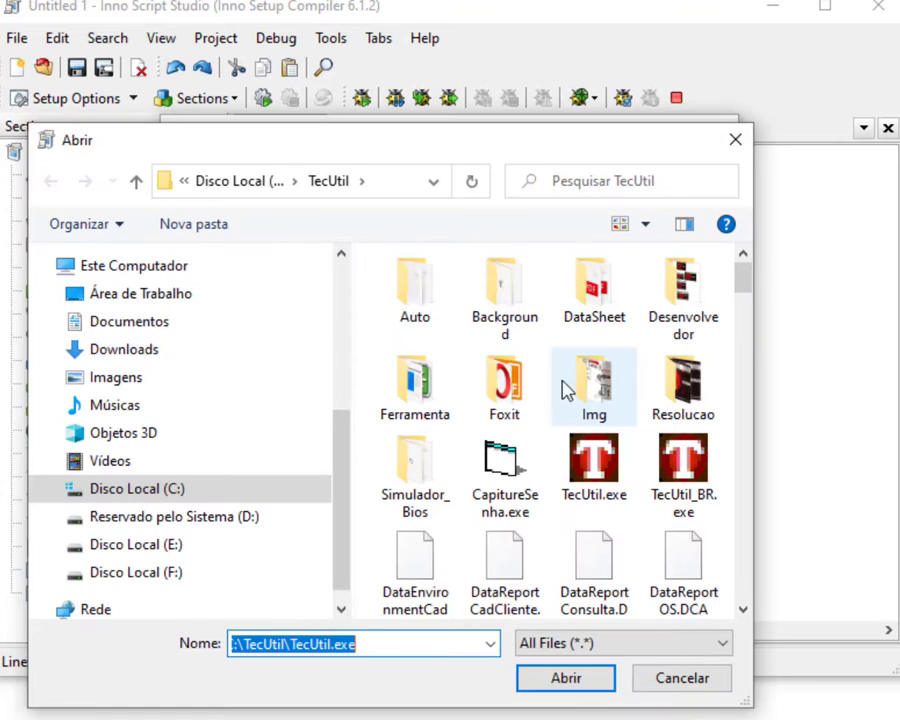
scroll(655, 368, down, 5)
scroll(651, 368, up, 5)
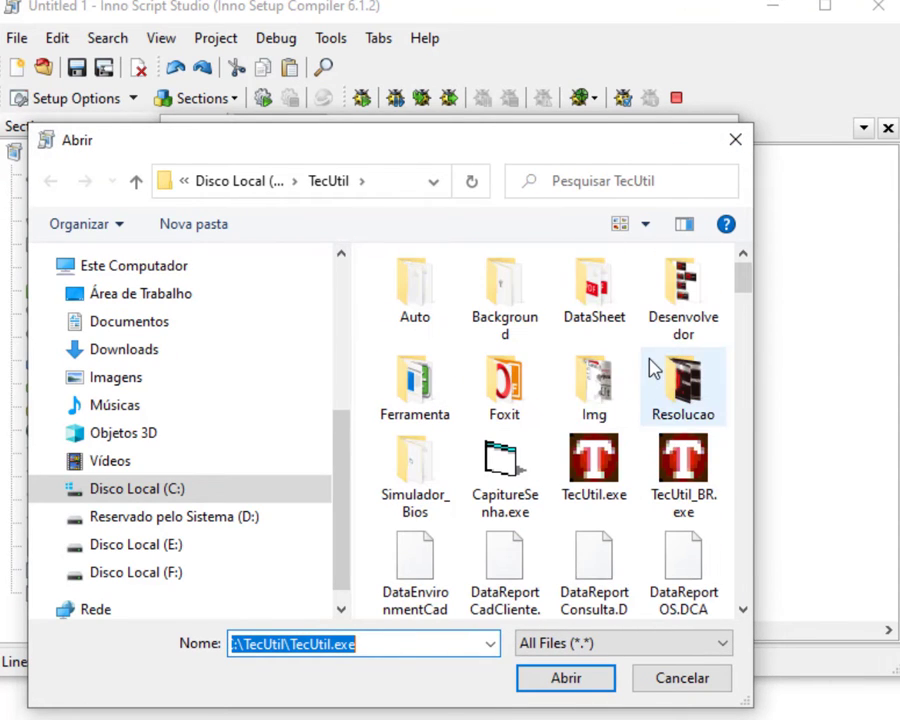
click(592, 478)
click(514, 478)
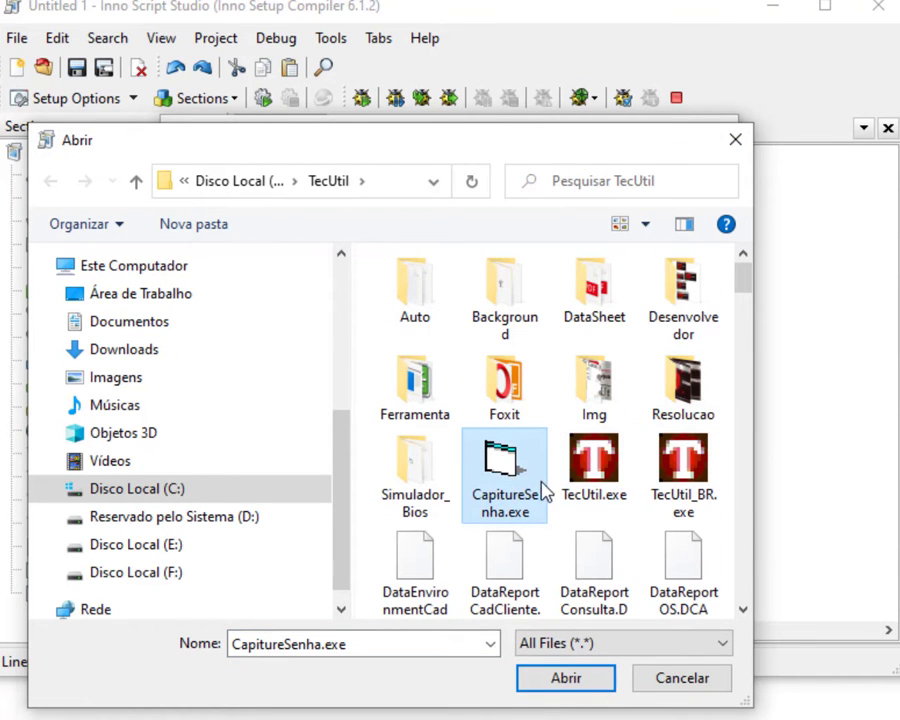
scroll(612, 470, down, 3)
scroll(612, 472, up, 3)
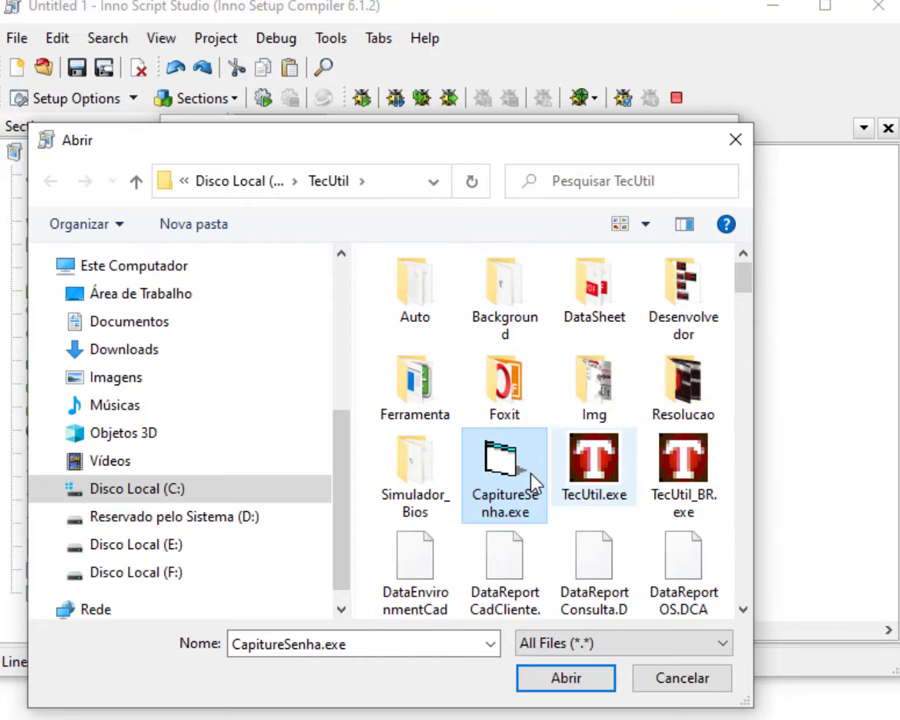
double_click(562, 150)
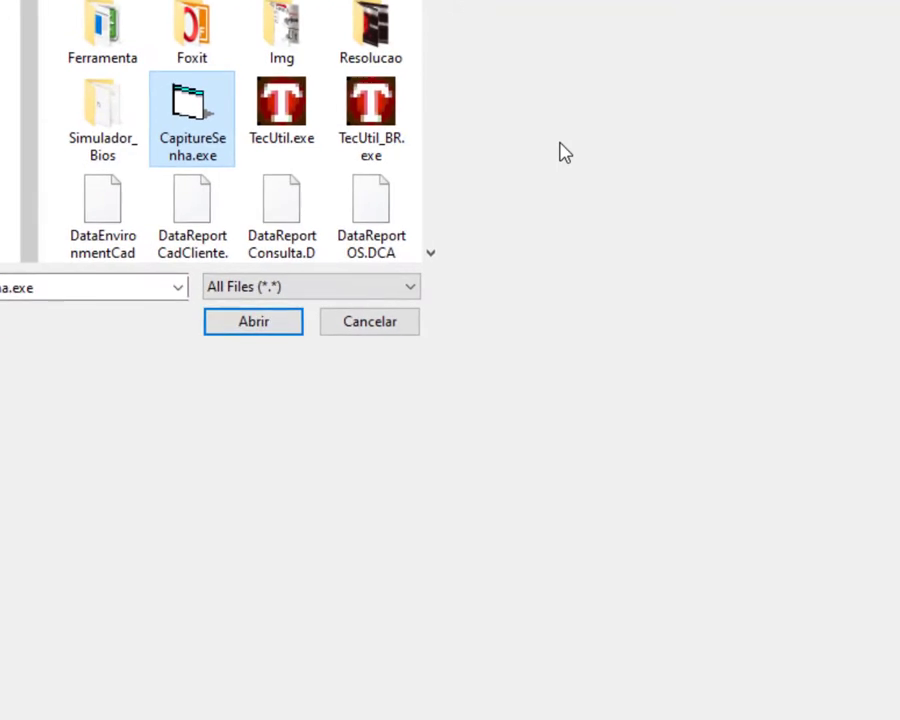
scroll(727, 288, down, 5)
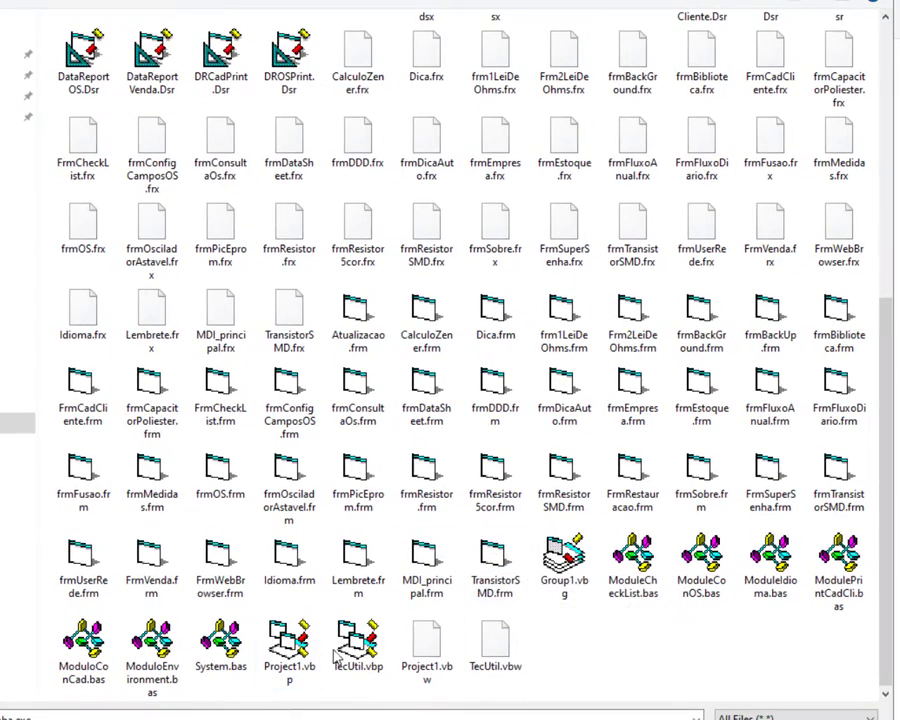
click(222, 645)
shift+click(84, 648)
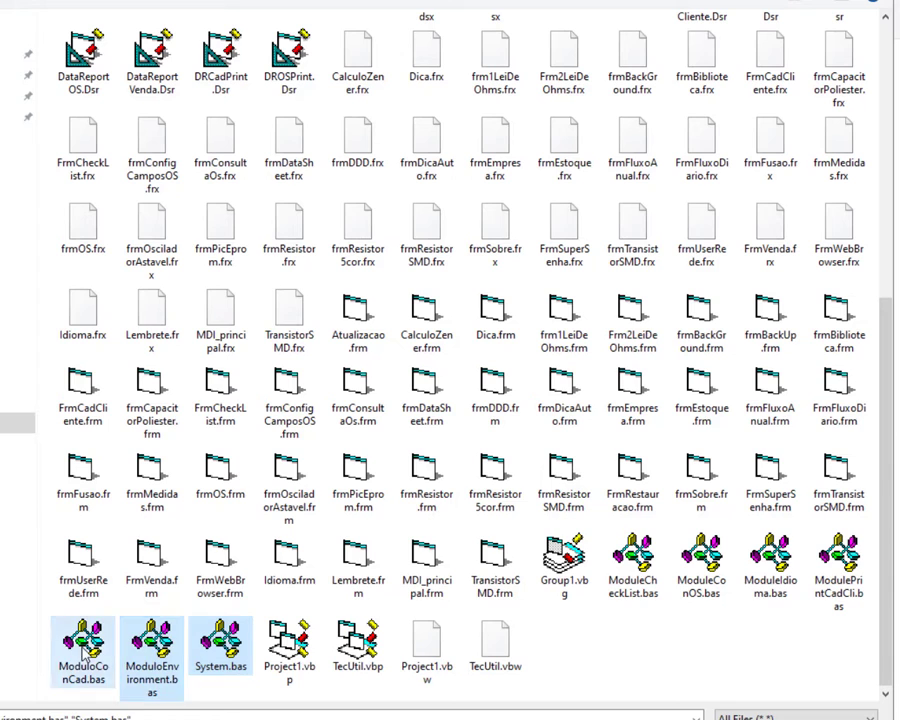
ctrl+click(633, 565)
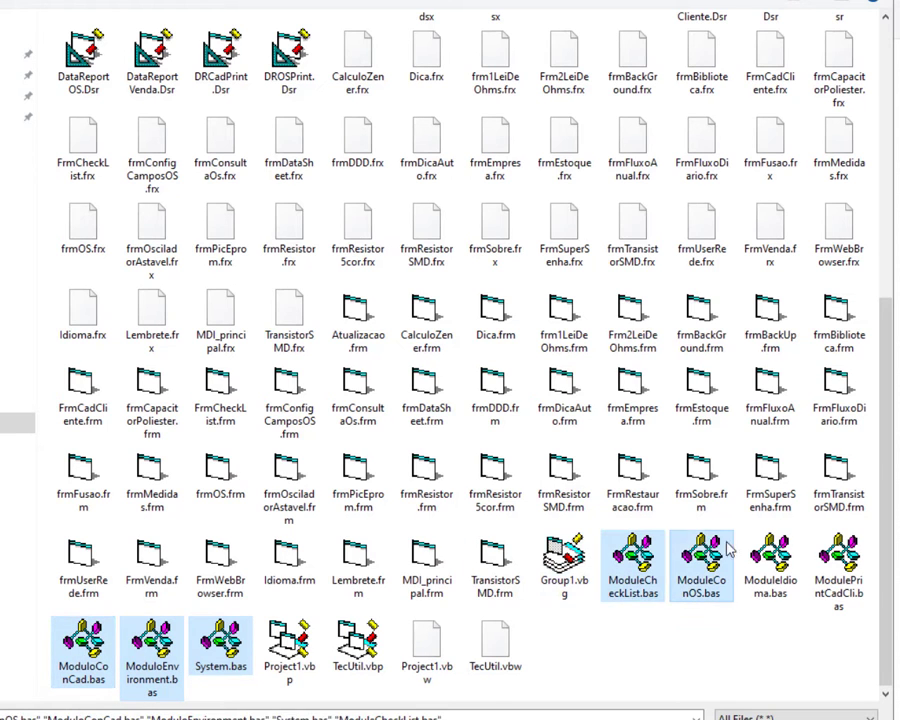
ctrl+click(701, 565)
ctrl+click(770, 565)
ctrl+click(838, 565)
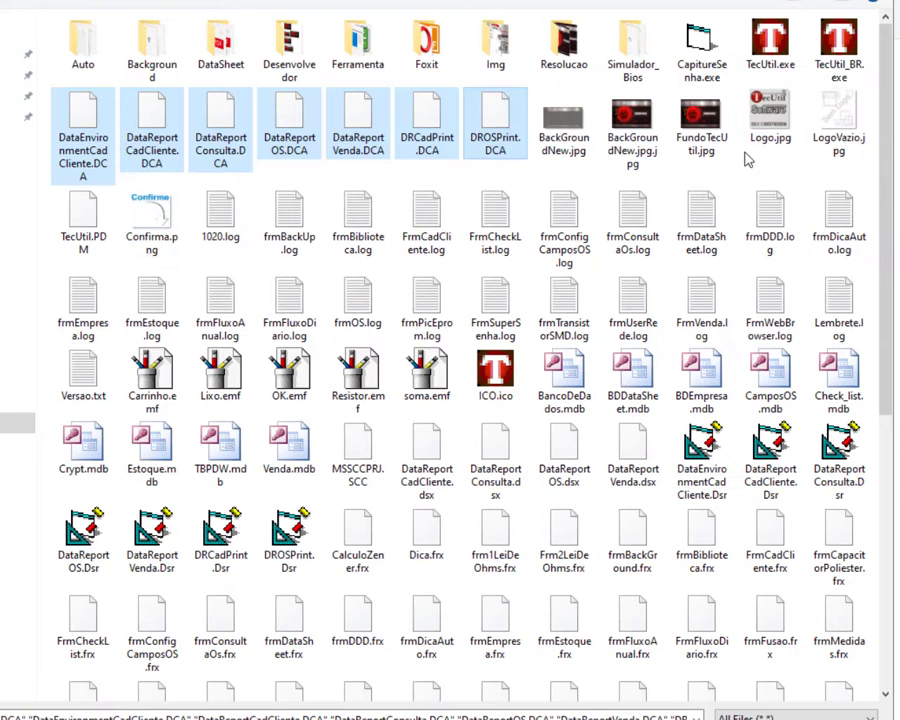
Extend the selection with DCA reports, images, .mdb databases, .Dsr/.dsx, .SCC, .frx and TecUtil executables.
ctrl+shift+click(147, 225)
ctrl+click(152, 376)
ctrl+click(220, 376)
ctrl+click(289, 376)
ctrl+click(358, 377)
ctrl+click(427, 377)
ctrl+click(495, 377)
ctrl+click(564, 378)
ctrl+click(638, 378)
ctrl+click(701, 378)
ctrl+click(770, 378)
ctrl+click(838, 378)
ctrl+click(838, 452)
ctrl+click(770, 452)
ctrl+click(701, 452)
ctrl+click(633, 452)
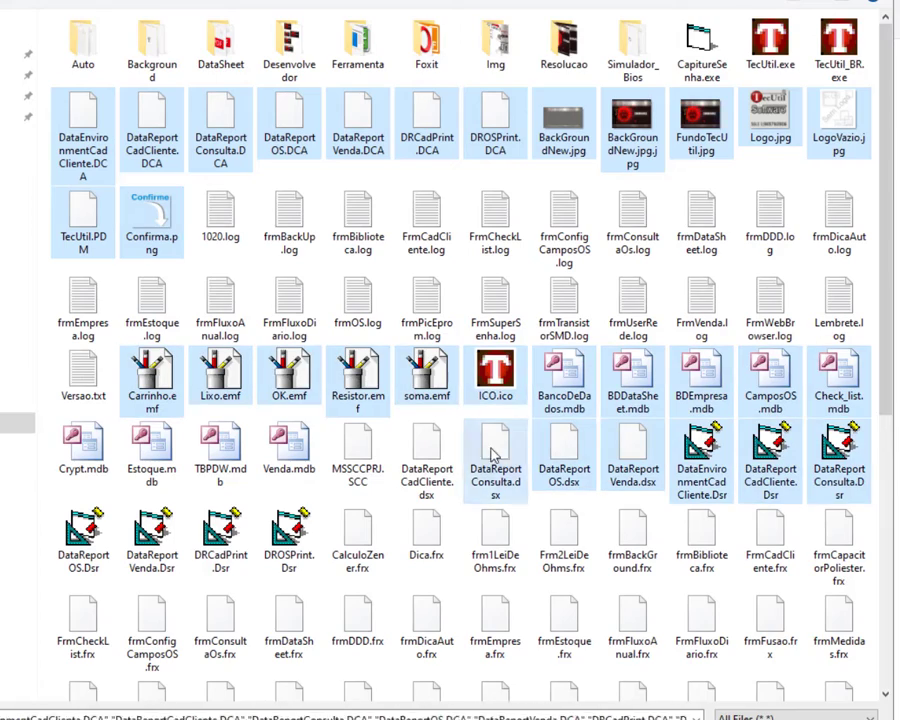
Add the remaining .frx, .bas and TecUtil.vbw files, and disable launching the app after Setup.
drag(889, 124, 889, 334)
ctrl+click(838, 247)
ctrl+click(838, 340)
ctrl+click(770, 340)
ctrl+click(770, 247)
ctrl+click(702, 247)
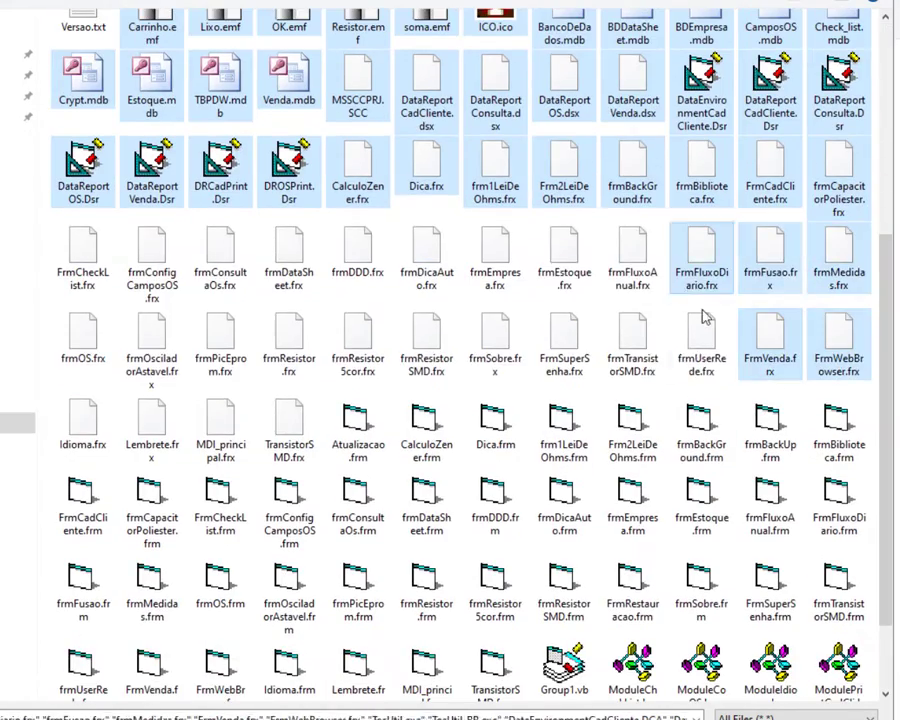
ctrl+click(702, 338)
ctrl+click(633, 340)
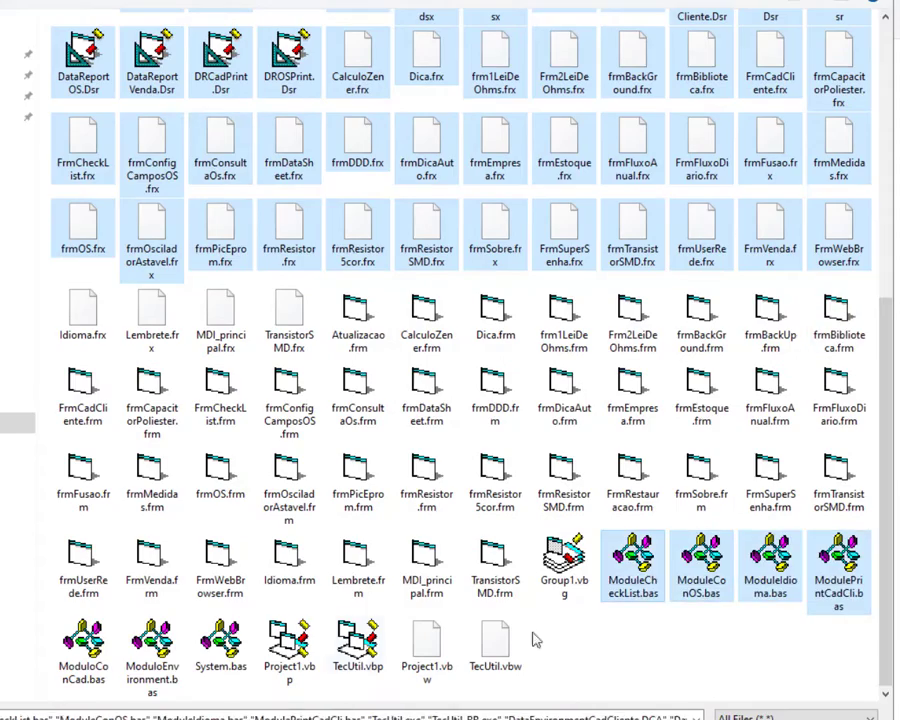
ctrl+click(84, 645)
ctrl+click(152, 645)
ctrl+click(220, 645)
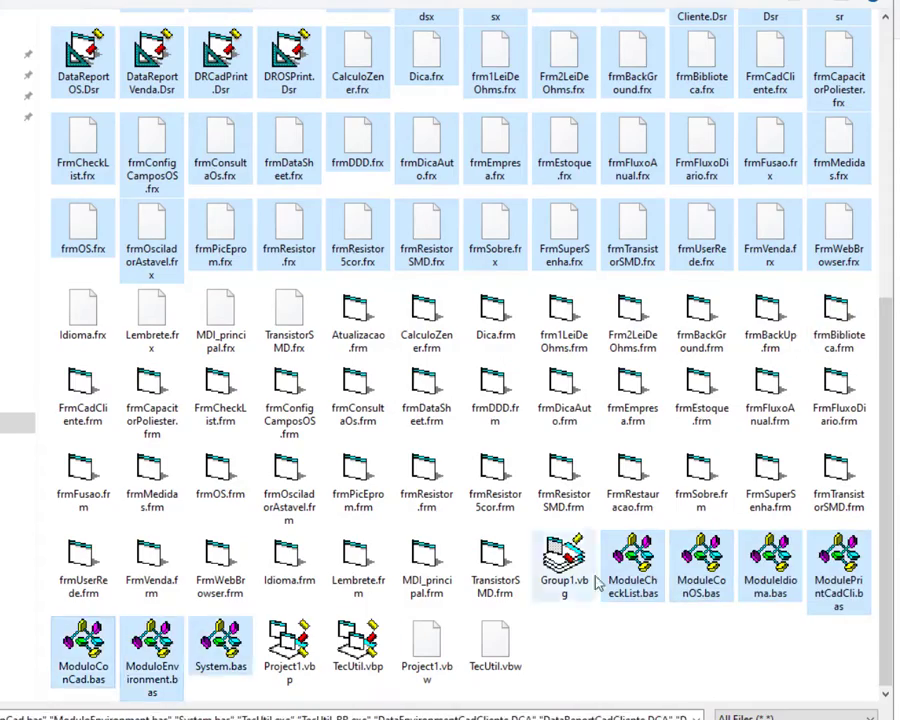
ctrl+click(495, 640)
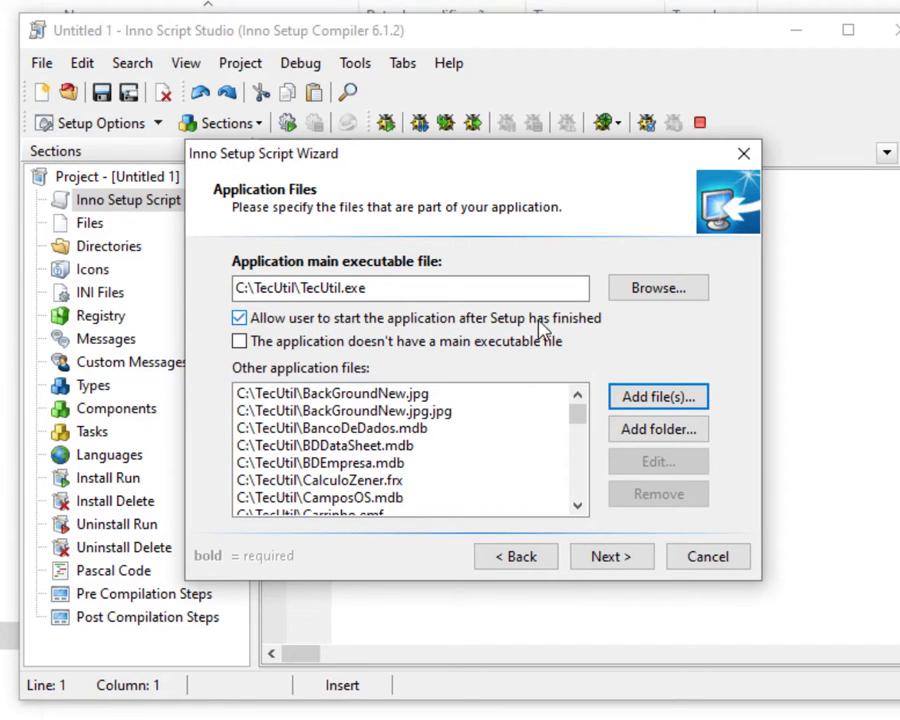
click(240, 320)
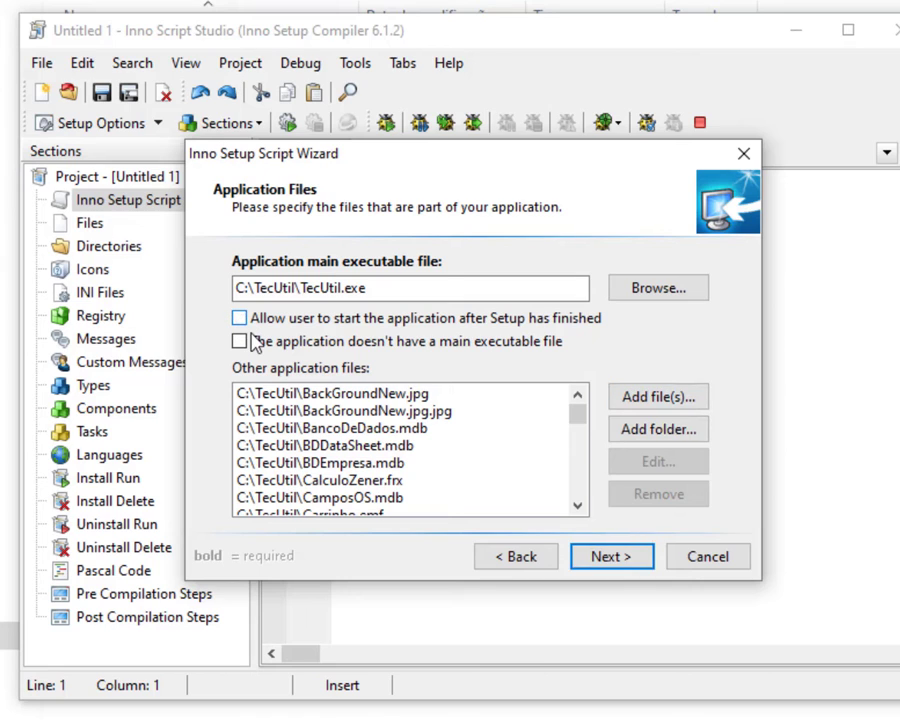
click(624, 563)
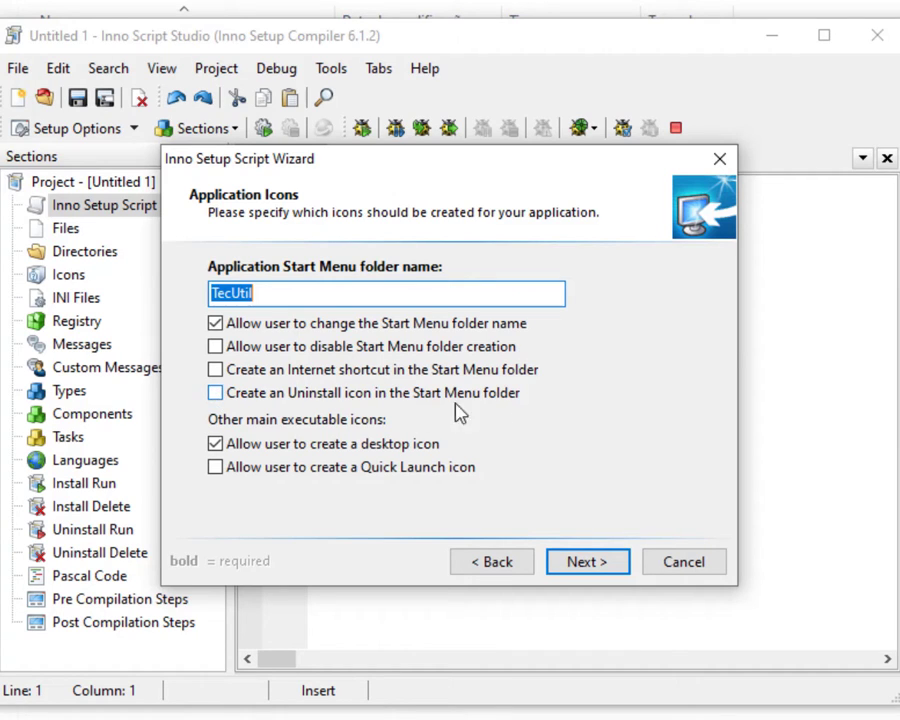
Enable an uninstall icon and an Internet shortcut in the TecUtil Start Menu folder.
click(215, 394)
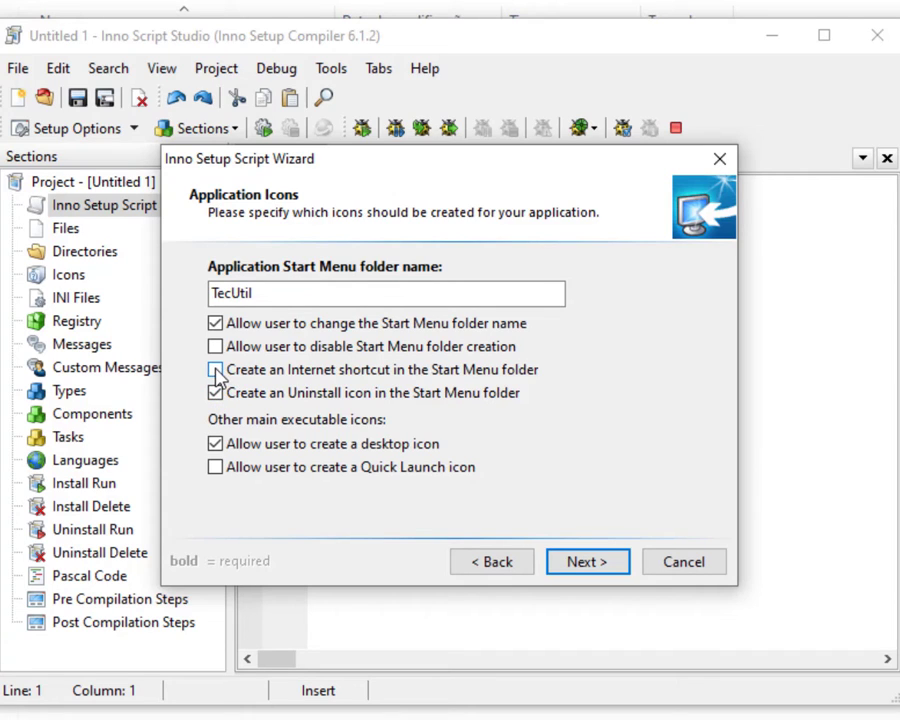
click(216, 370)
click(587, 562)
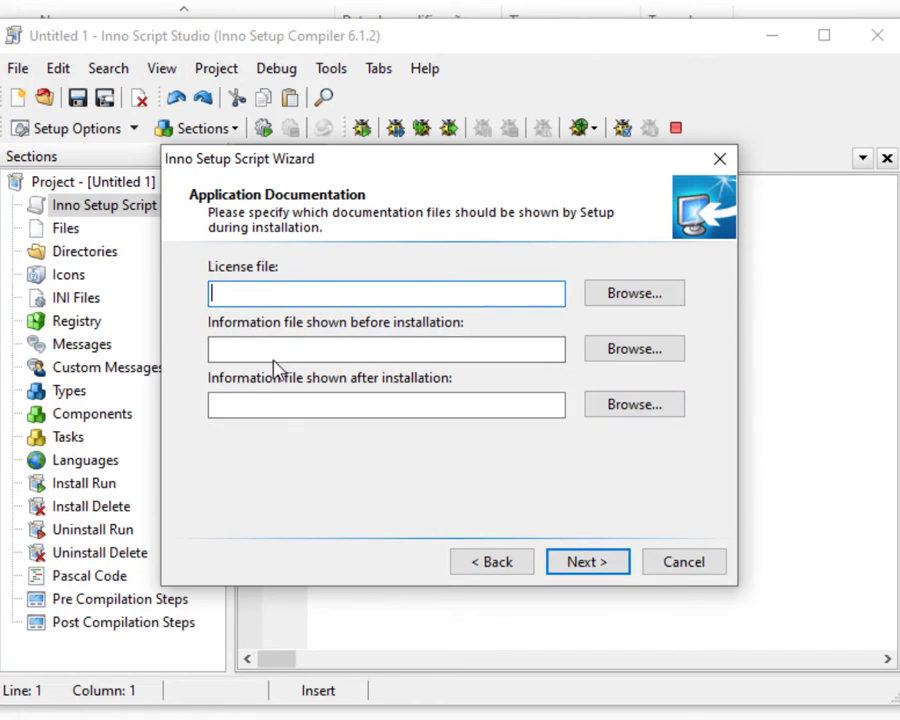
Skip documentation files and make Brazilian Portuguese the only setup language.
click(588, 564)
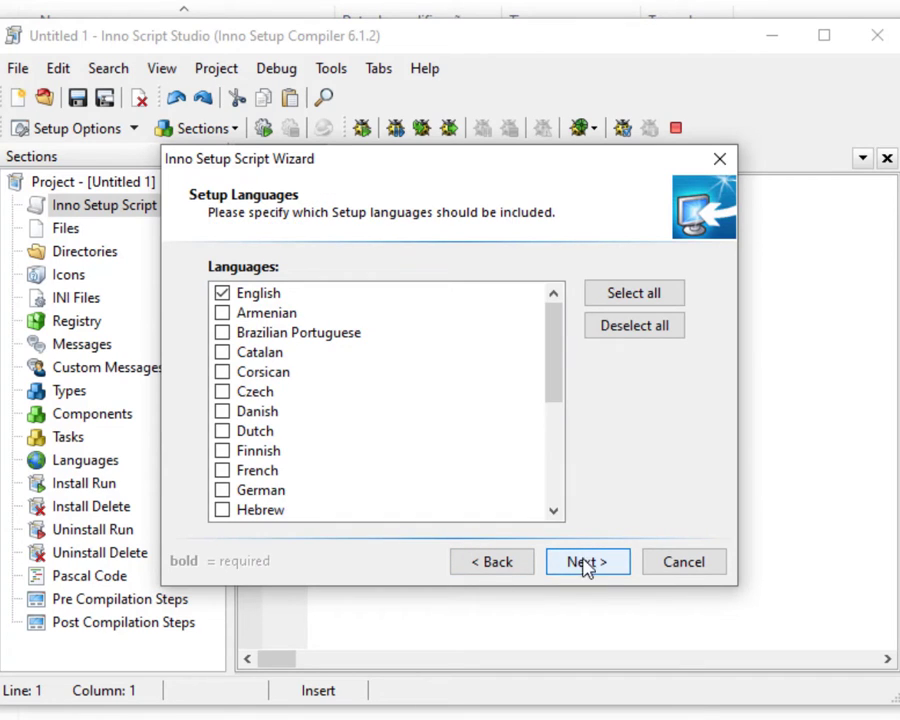
click(222, 333)
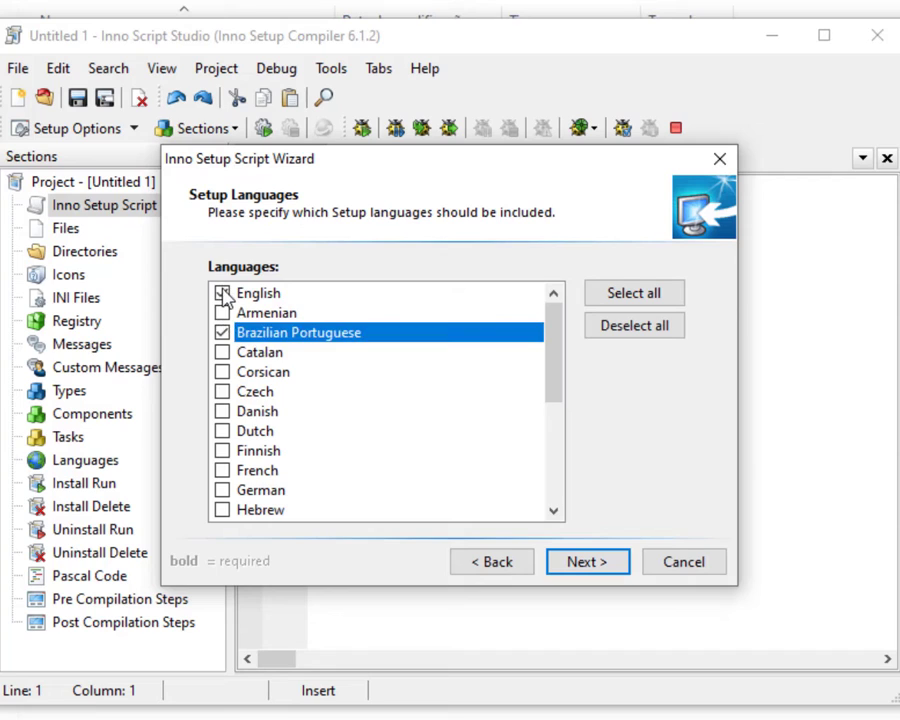
click(222, 293)
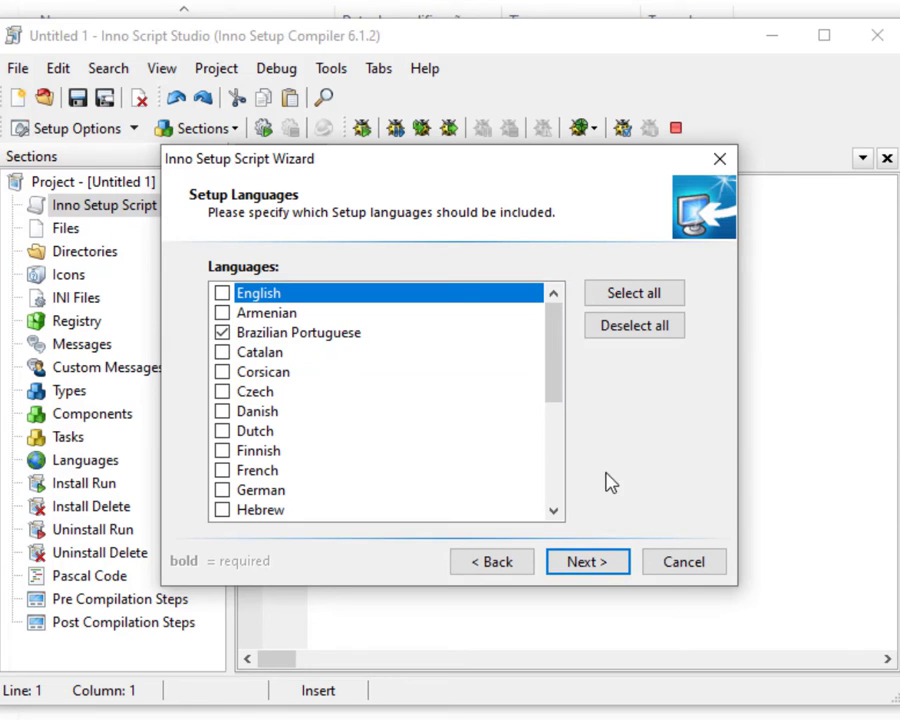
click(592, 564)
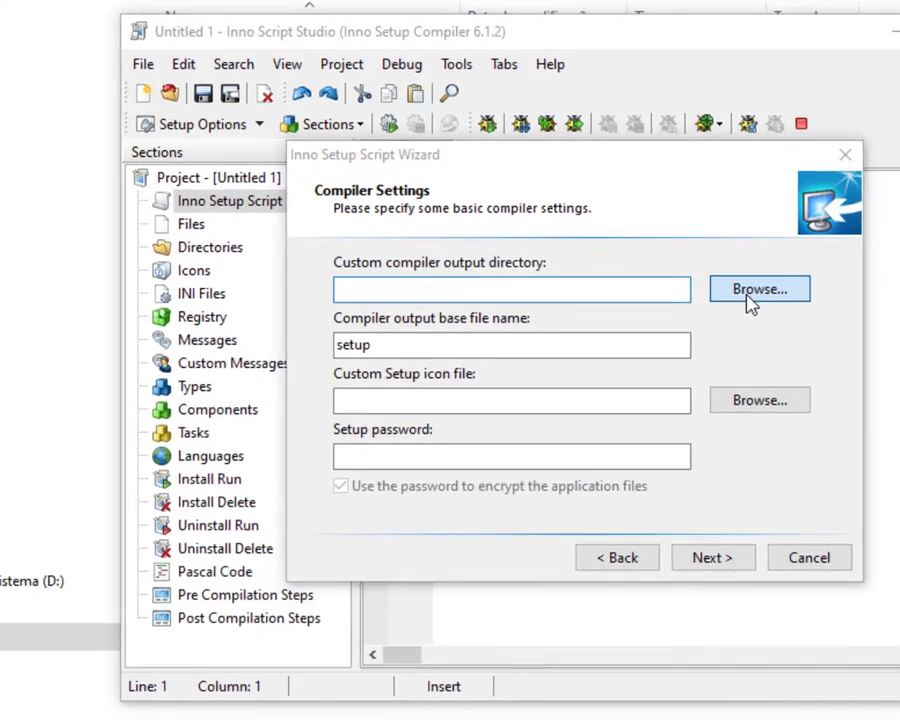
Create a new folder E:\InnoSetup\Nova Pasta and make it the compiler output folder.
click(624, 302)
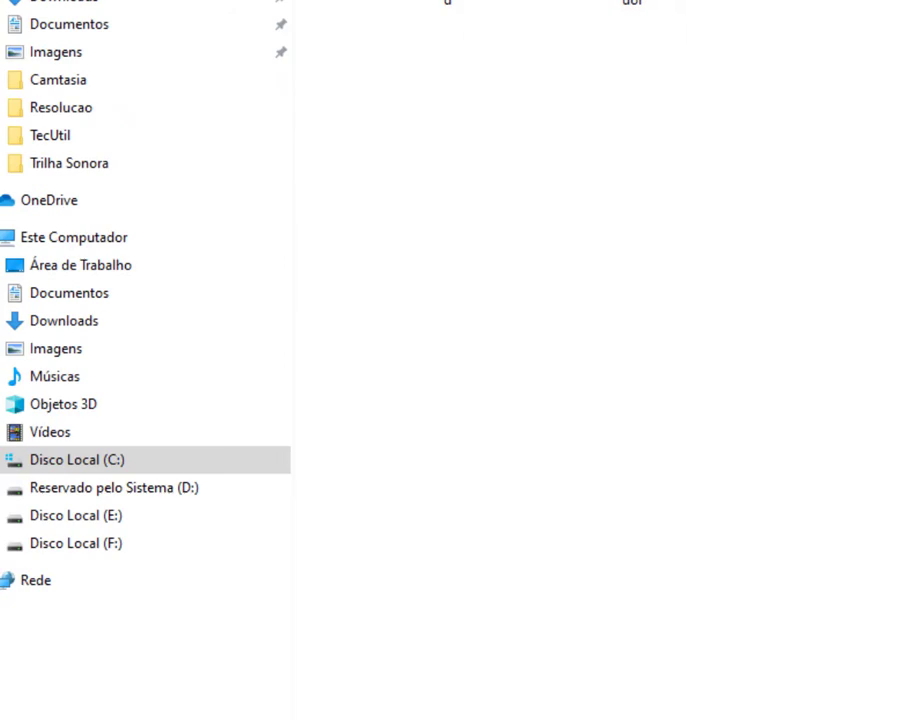
click(72, 518)
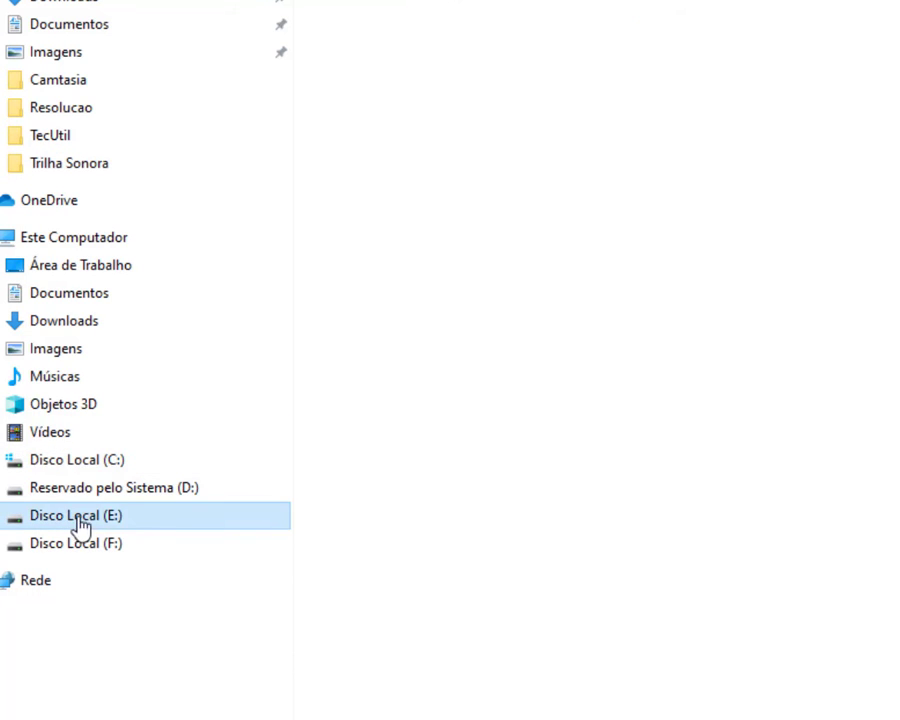
double_click(366, 36)
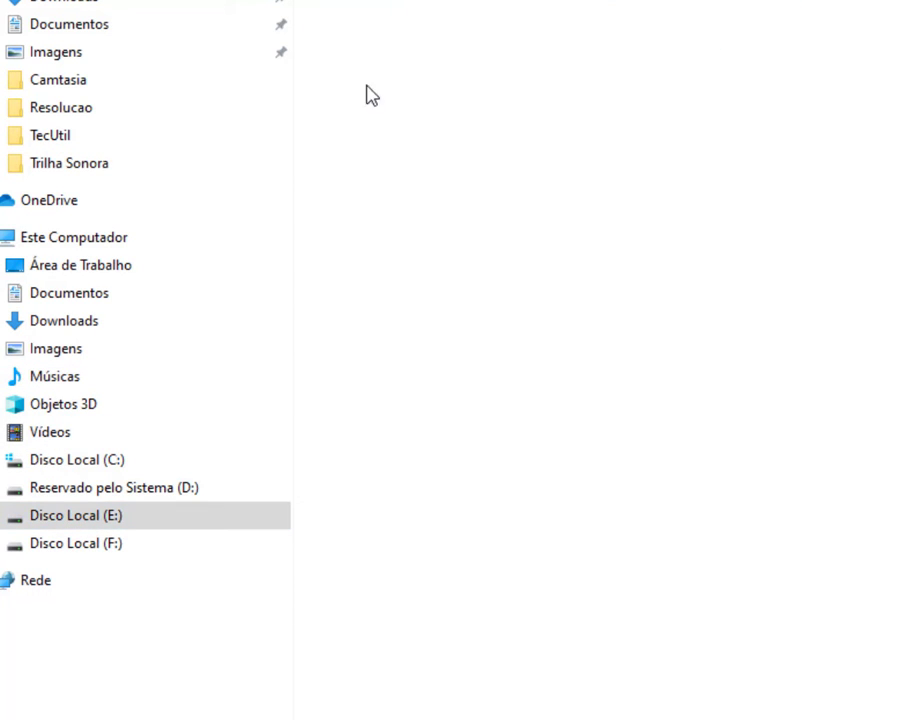
right_click(408, 270)
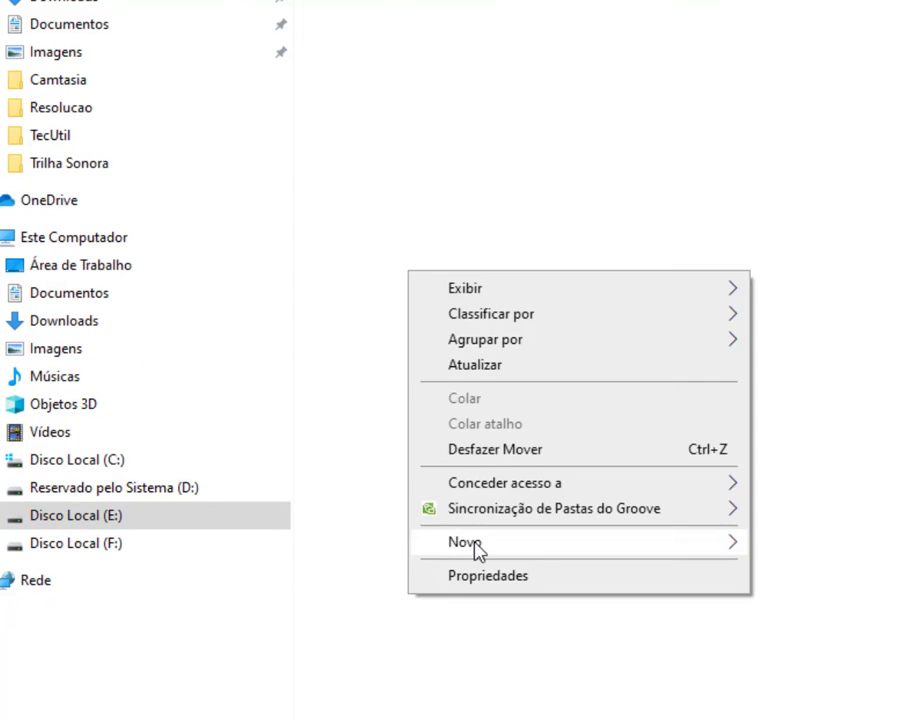
mouse_move(558, 509)
click(655, 509)
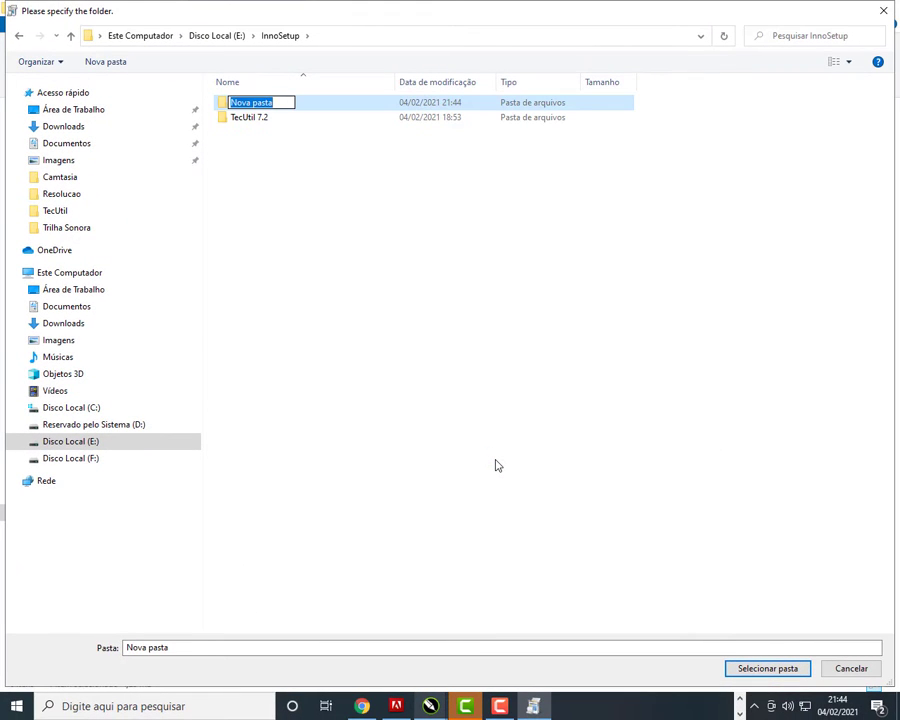
text(No)
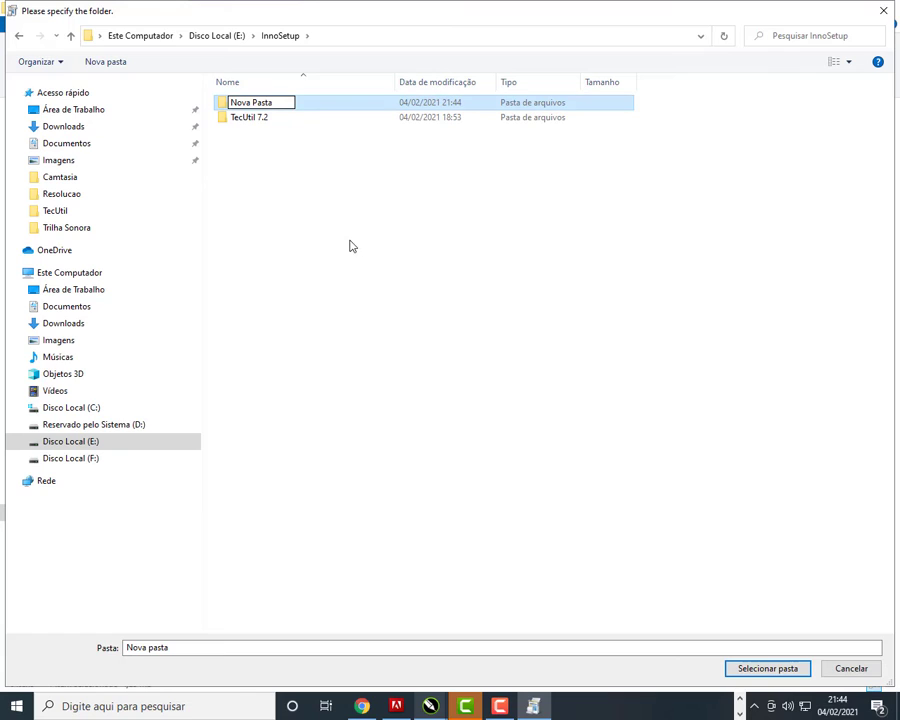
click(265, 120)
click(256, 106)
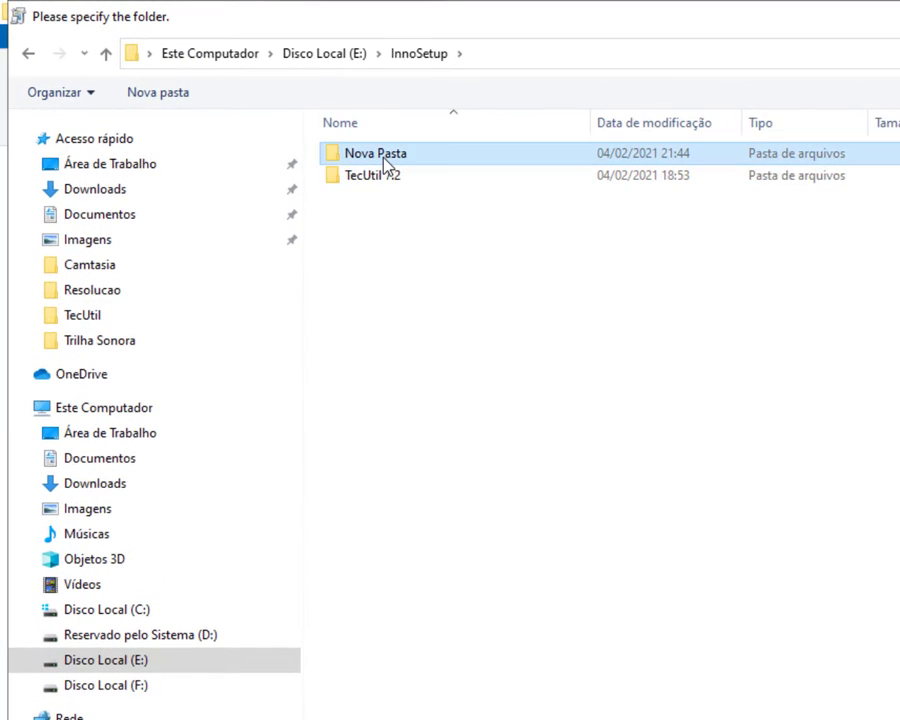
double_click(385, 160)
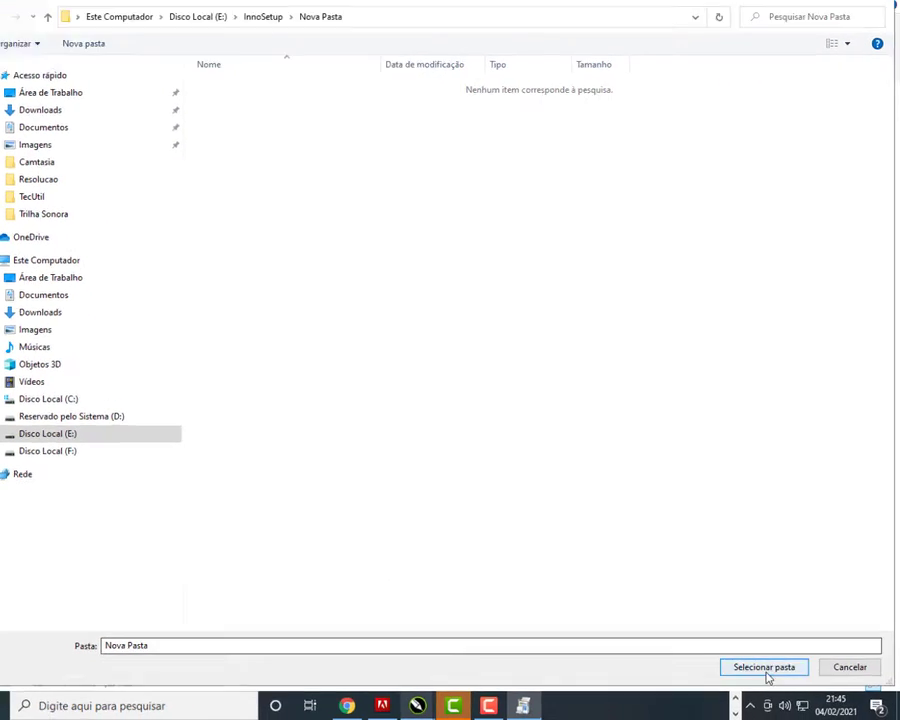
click(766, 668)
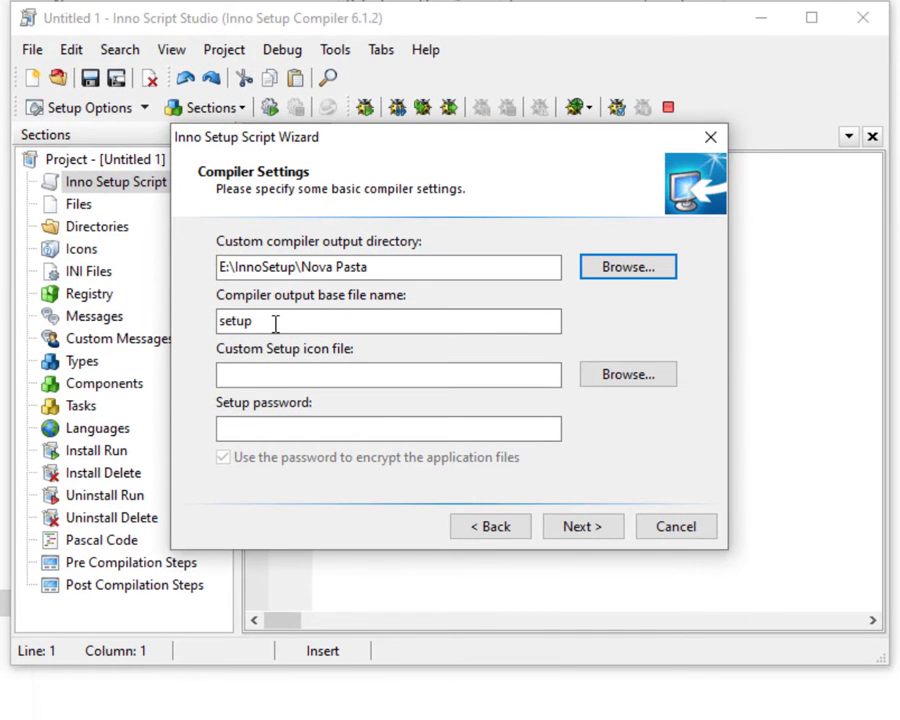
Choose C:\TecUtil\ICO.ico as the custom setup icon file.
click(253, 377)
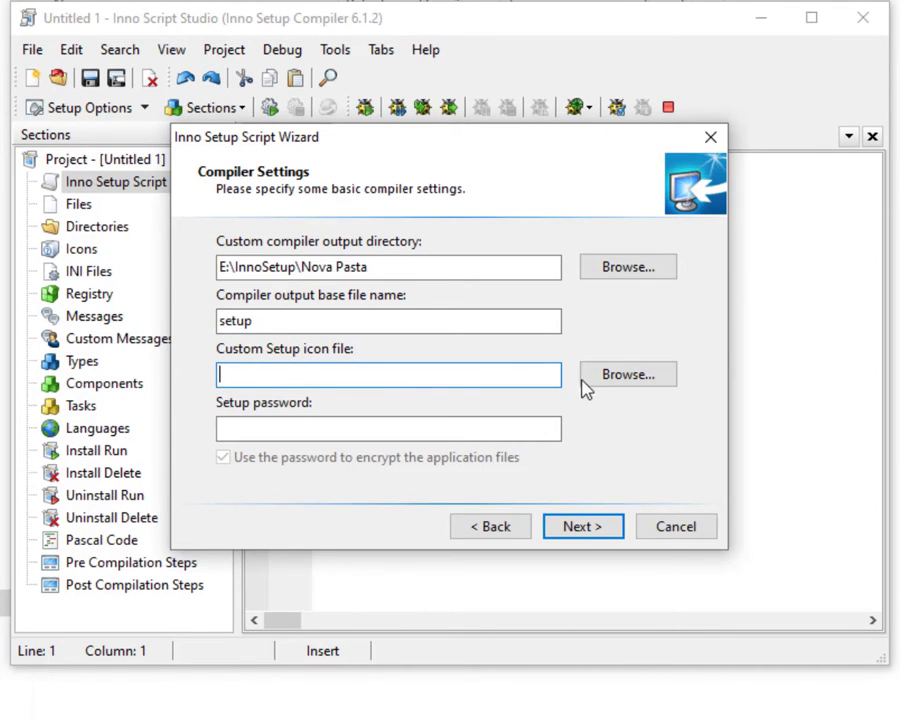
click(627, 376)
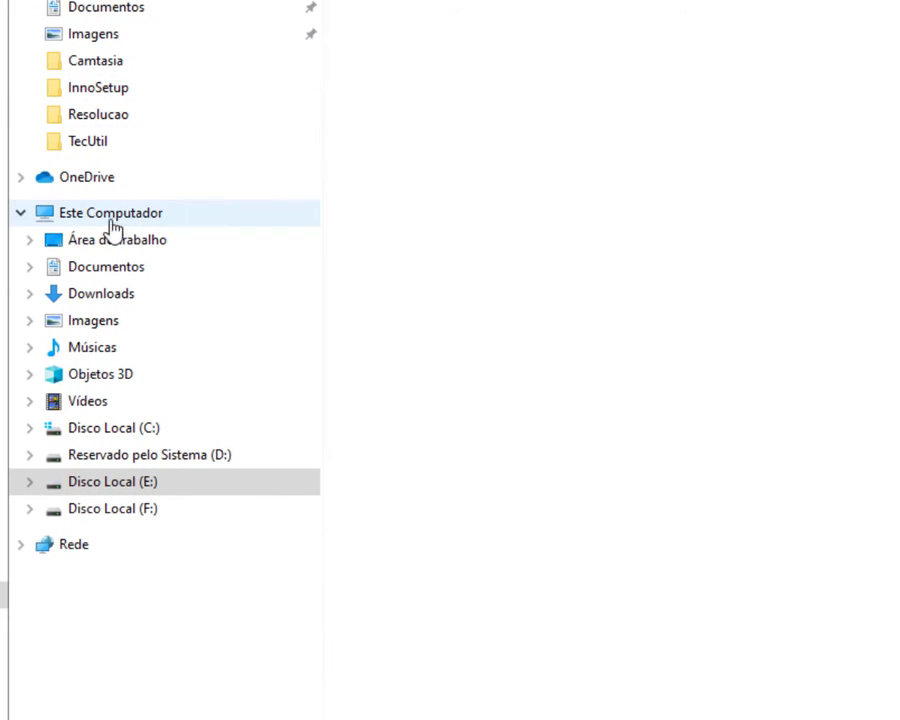
click(109, 437)
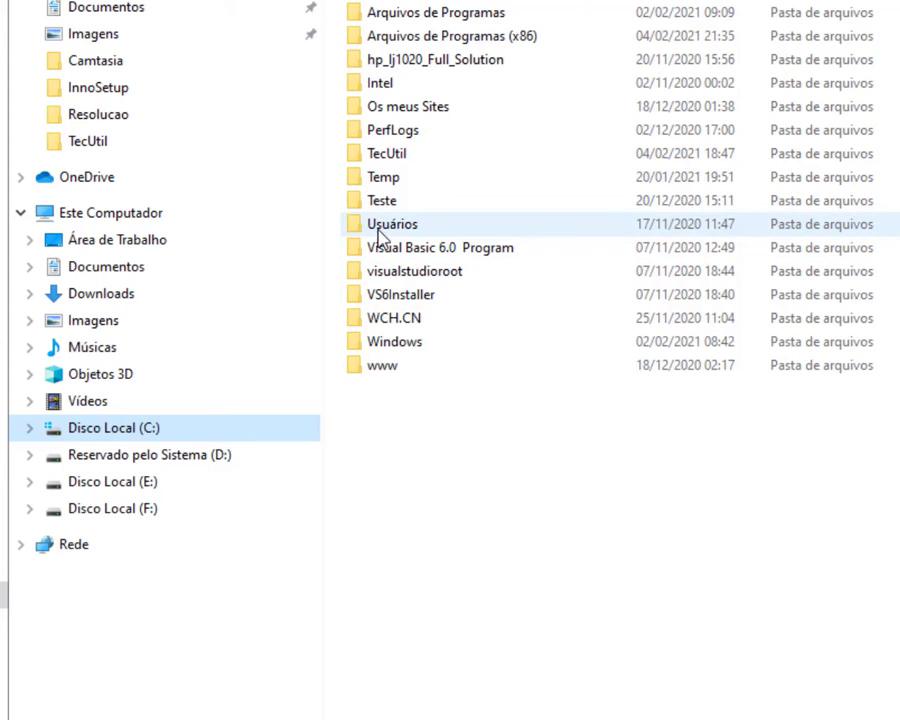
double_click(386, 153)
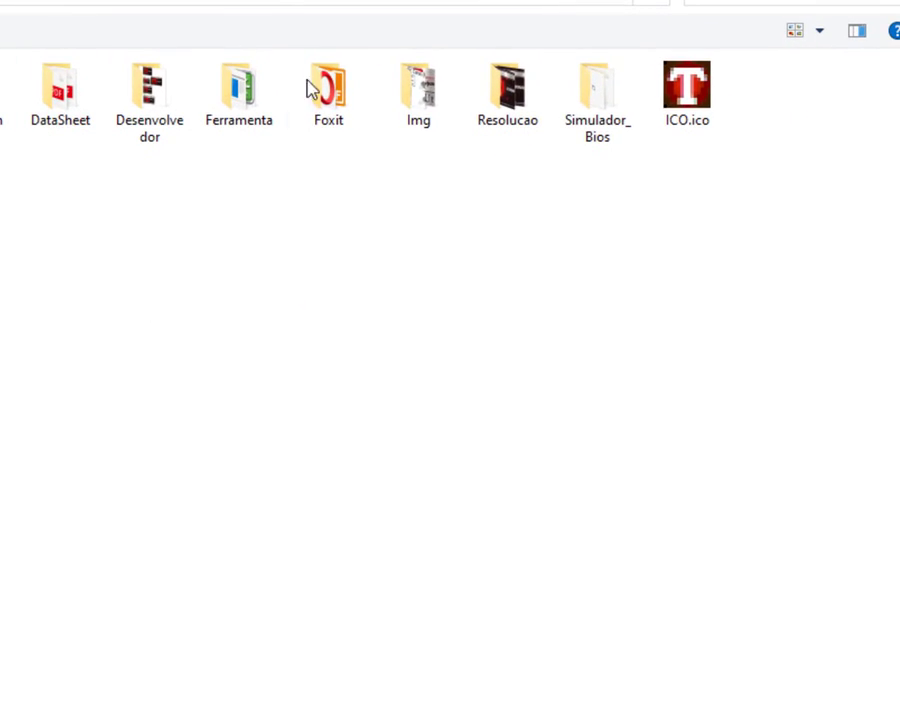
click(700, 108)
double_click(690, 118)
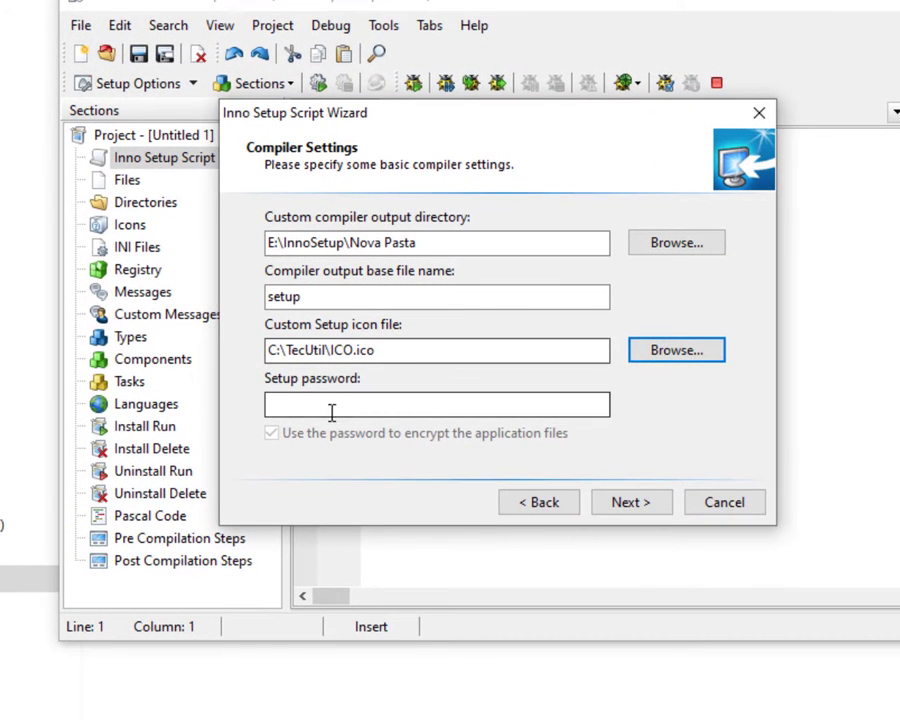
Skip past the setup password and preprocessor pages and finish the wizard to generate the TecUtil script.
click(330, 405)
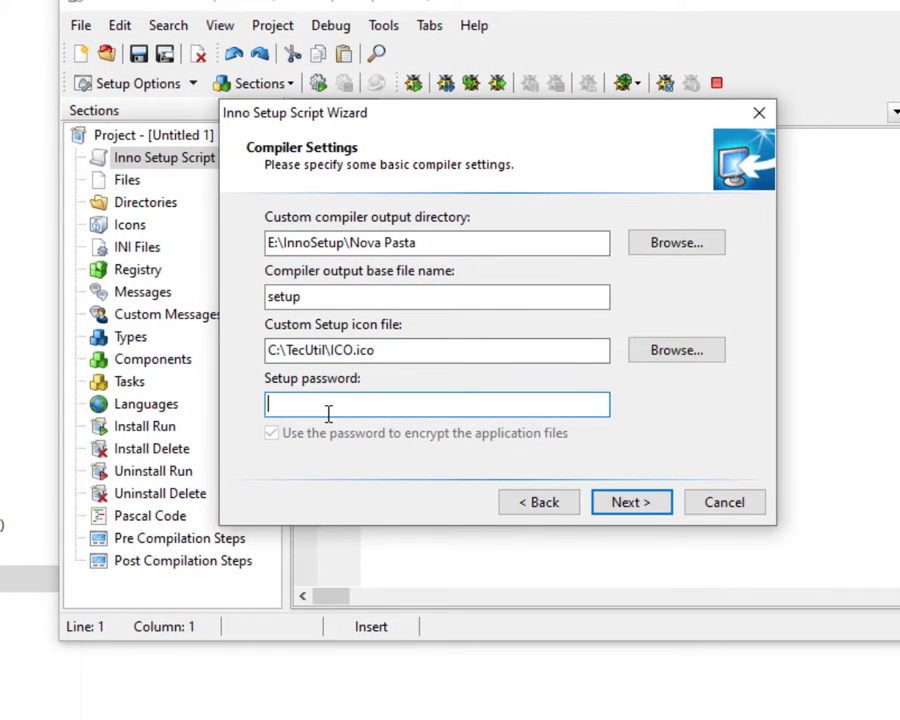
click(631, 505)
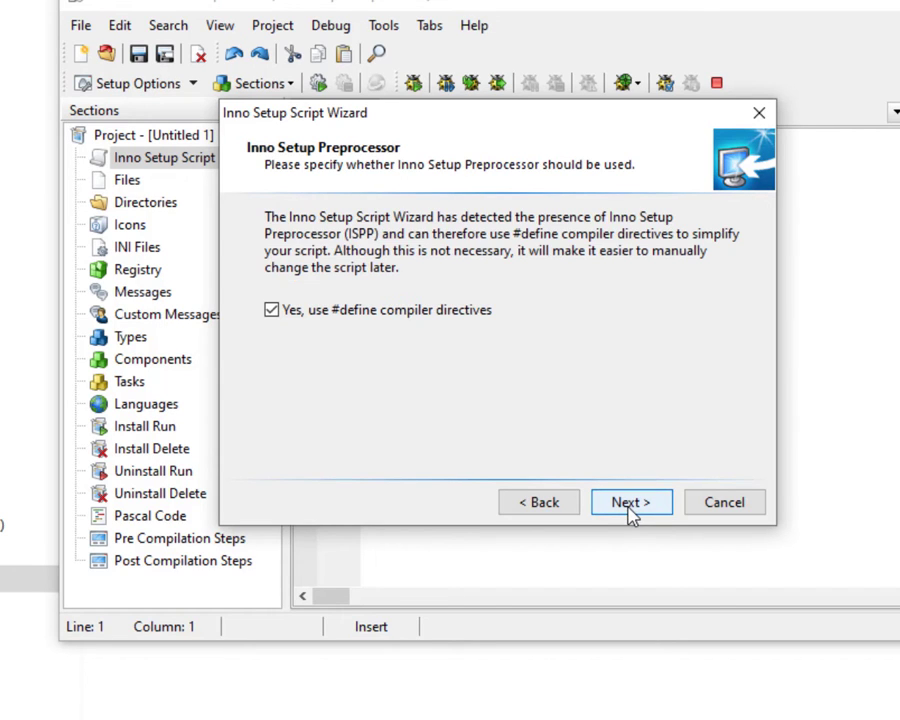
click(633, 505)
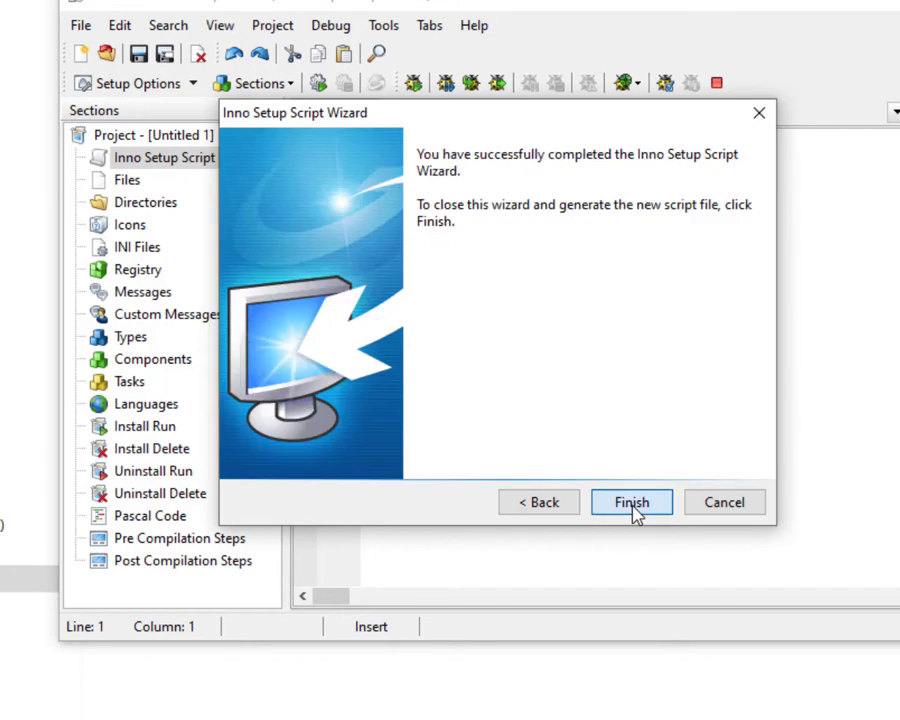
click(633, 505)
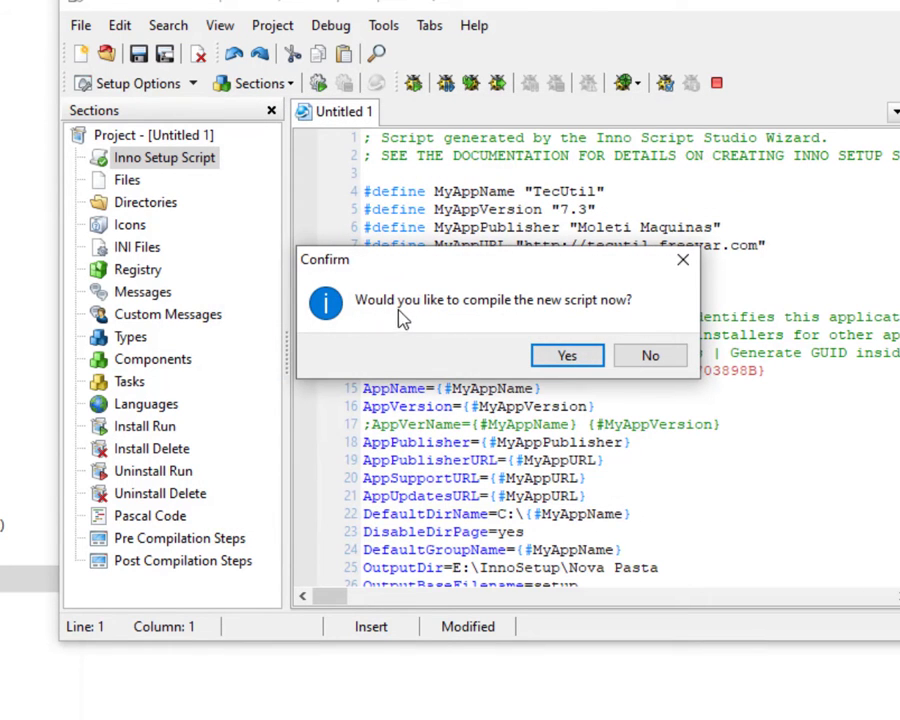
Compile the new script, saving it as Projeto 04 02 21.iss in E:\InnoSetup, then maximize the editor.
click(567, 357)
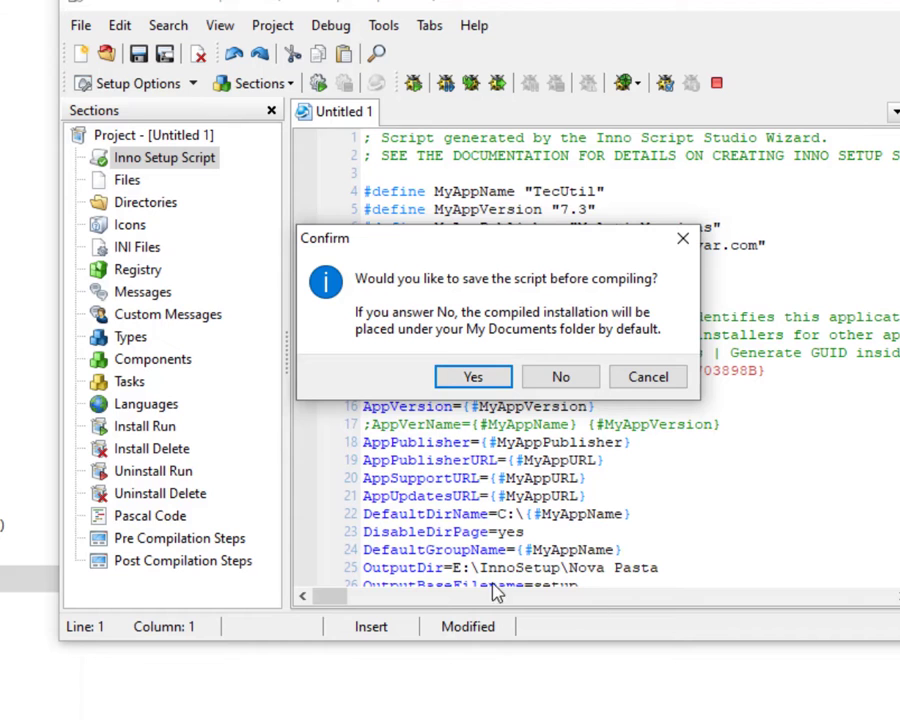
click(478, 380)
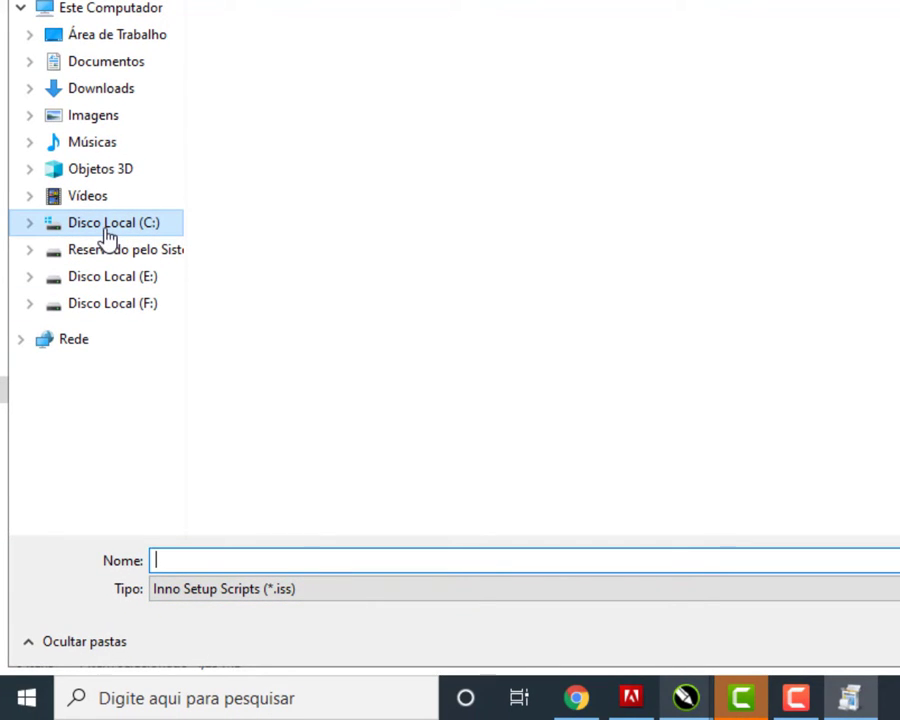
click(118, 286)
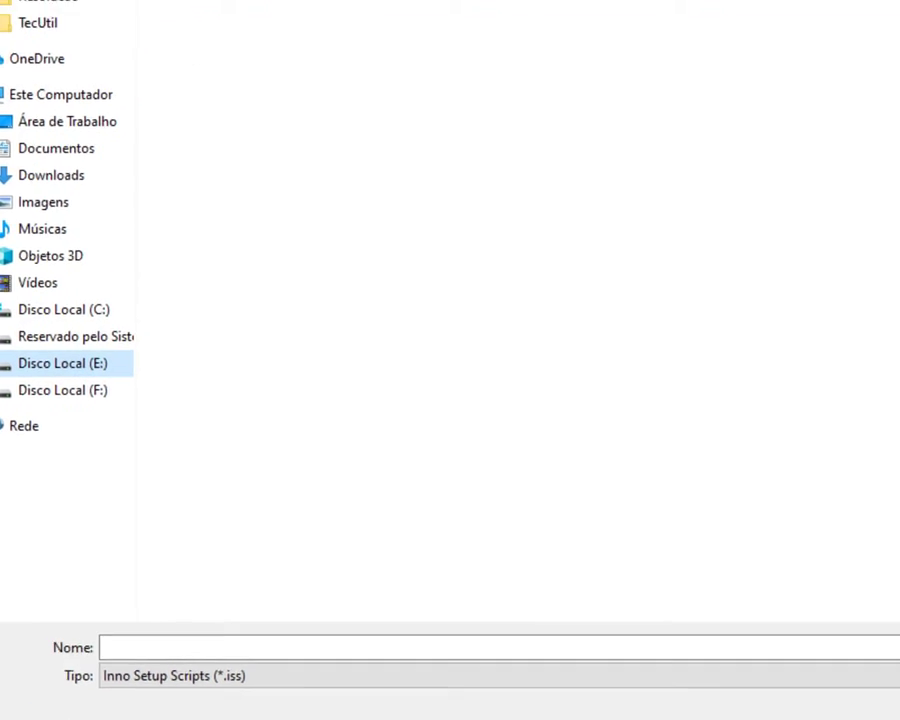
double_click(68, 137)
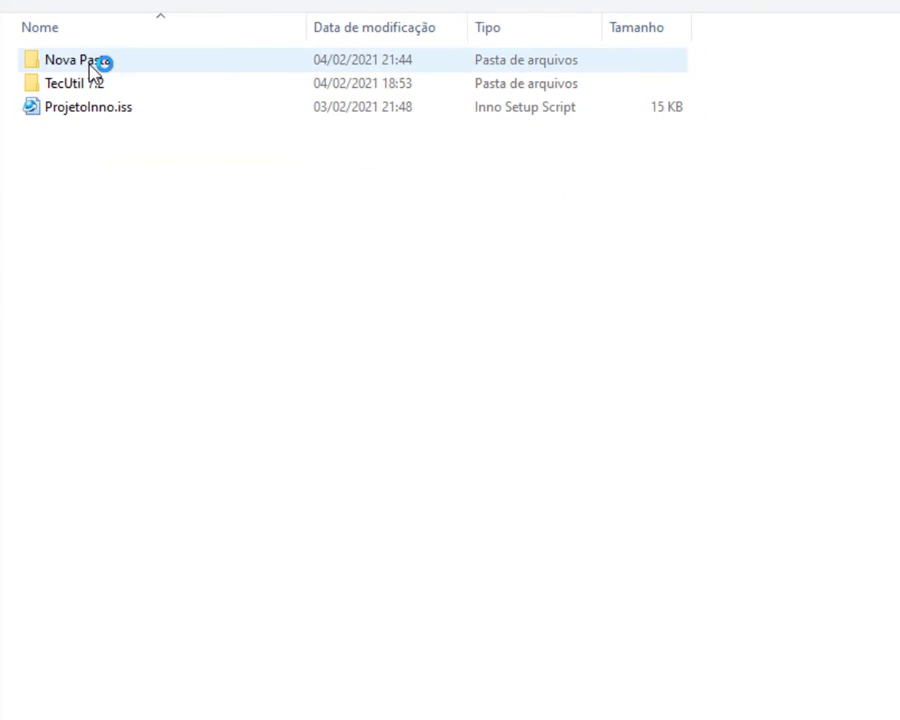
double_click(90, 66)
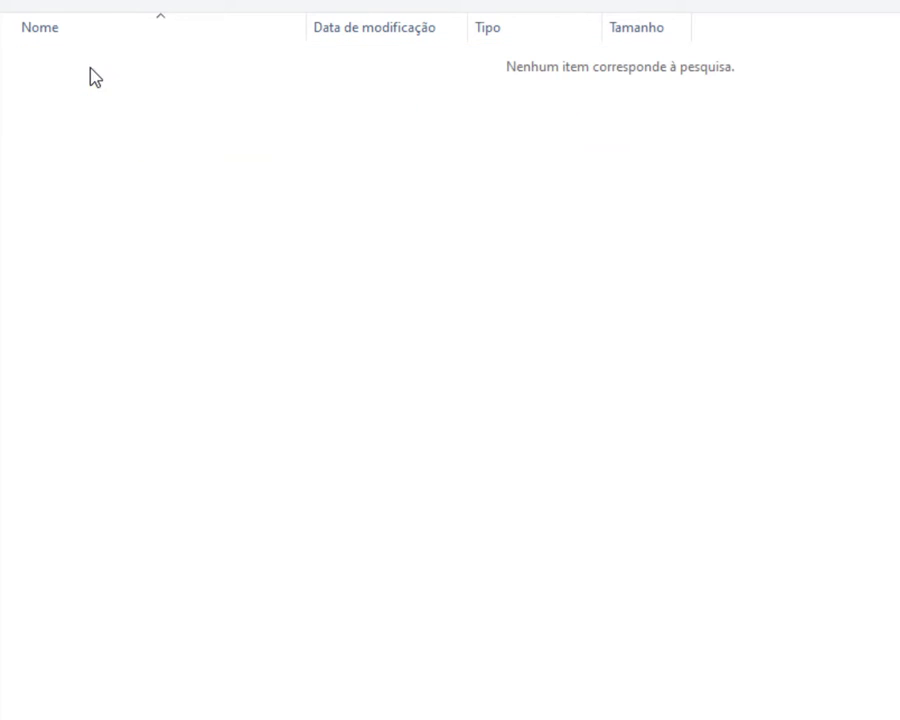
key(alt+Left)
click(78, 154)
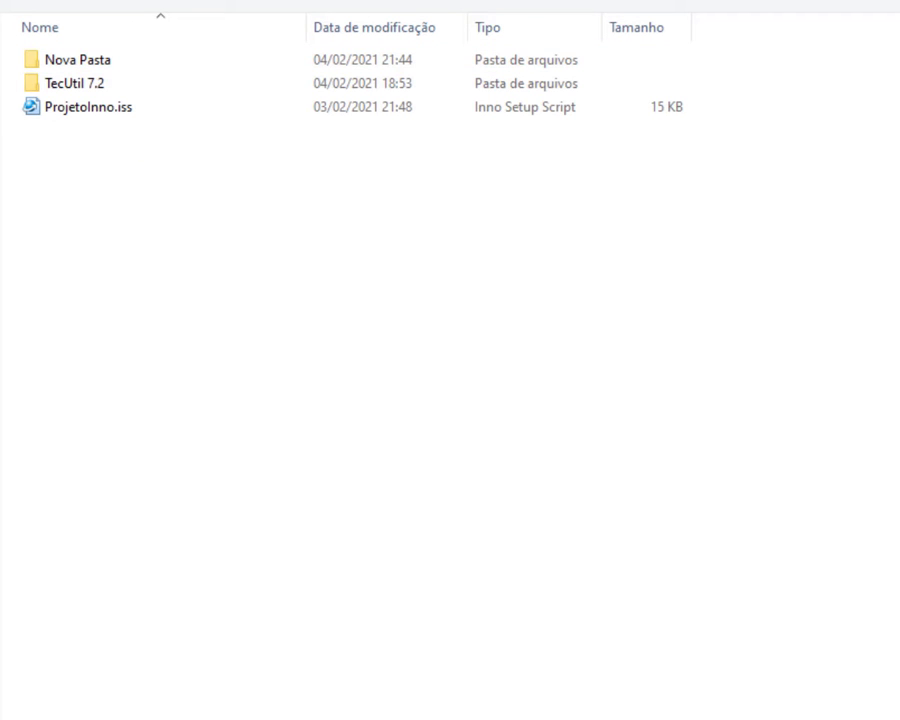
text(P)
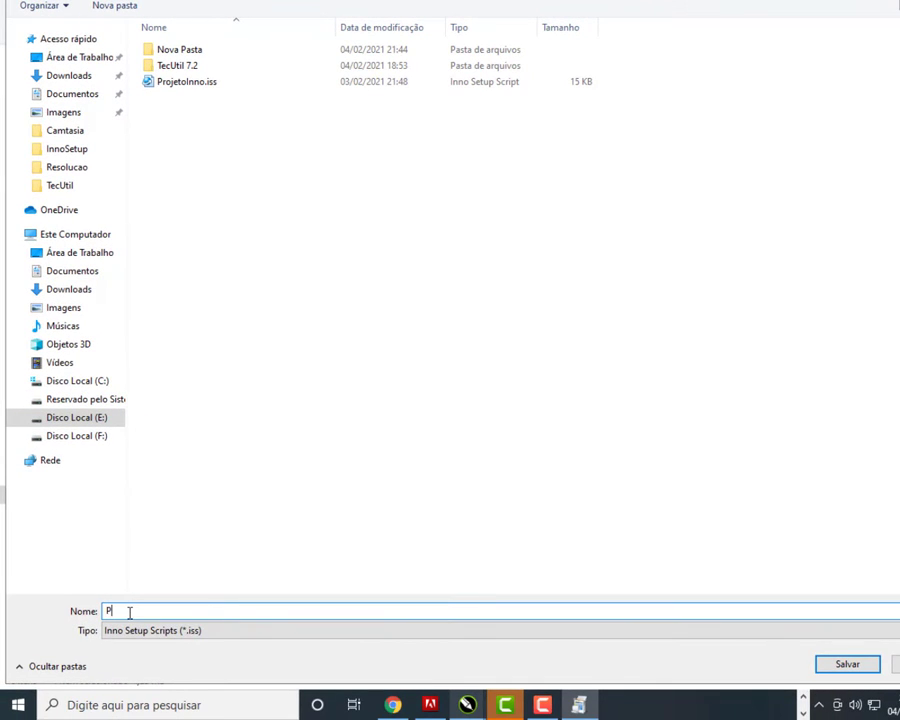
text(ro)
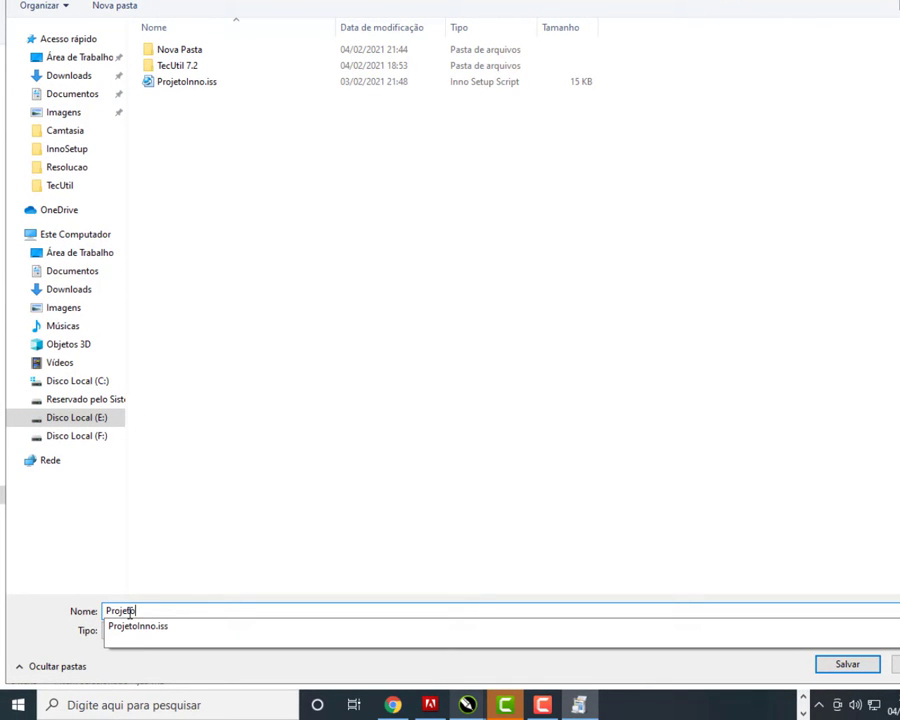
text(jeto)
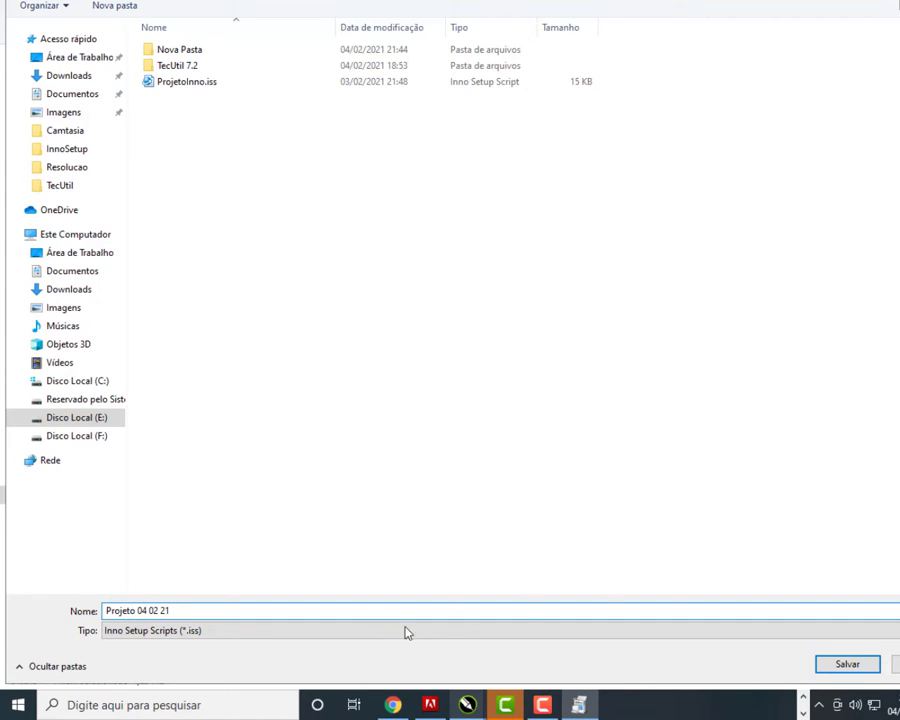
click(819, 662)
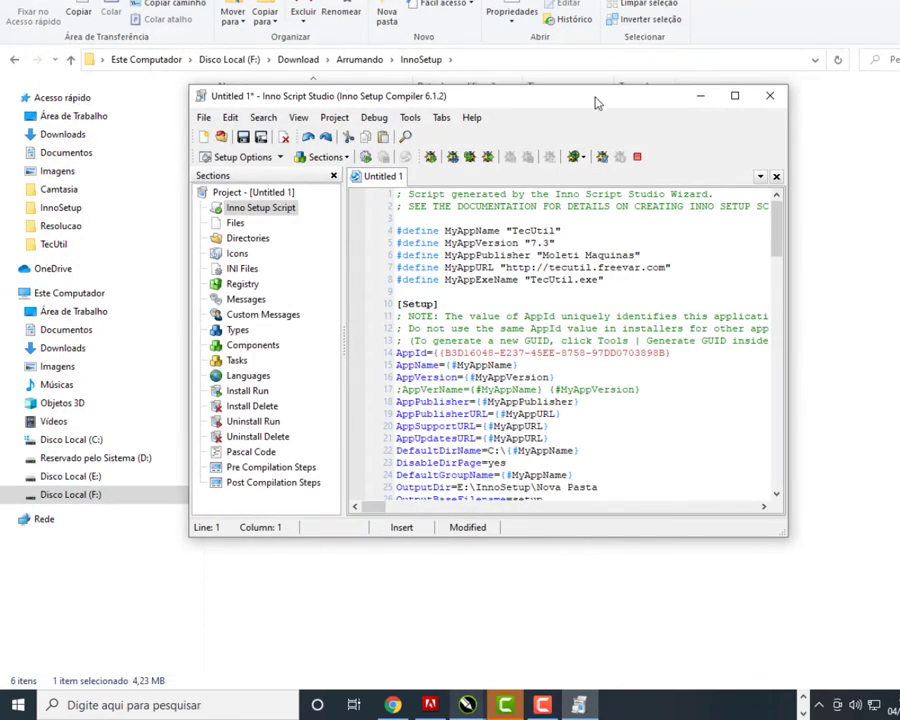
double_click(580, 112)
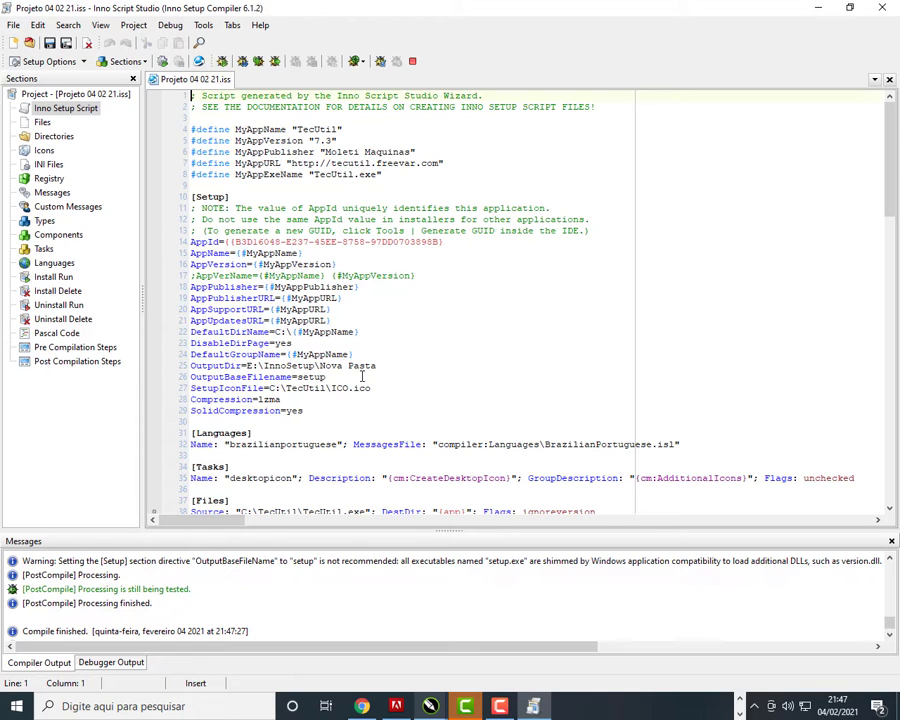
scroll(397, 369, down, 1)
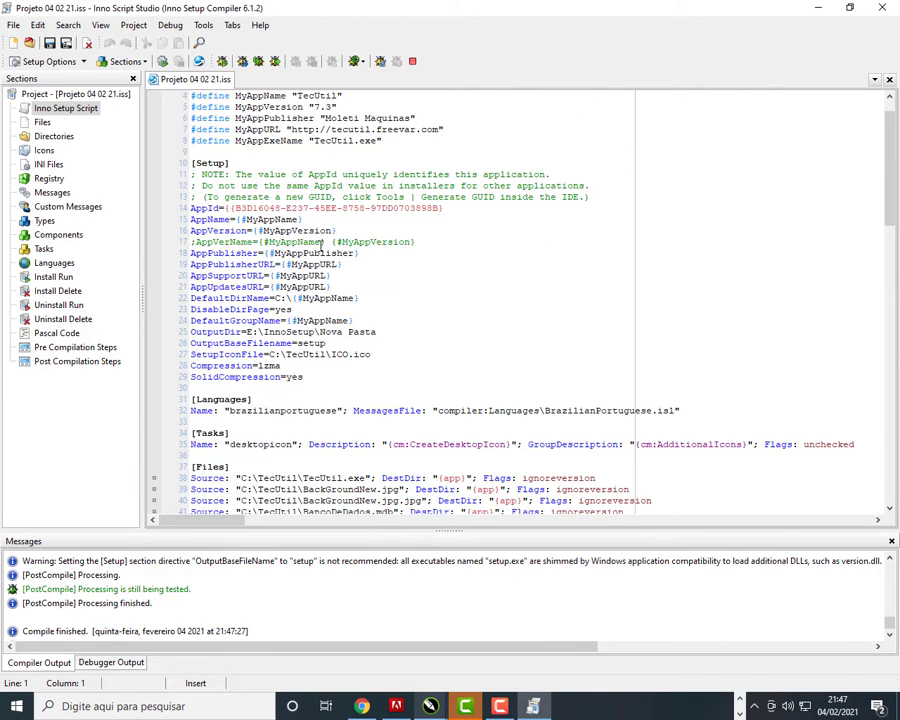
scroll(798, 305, up, 1)
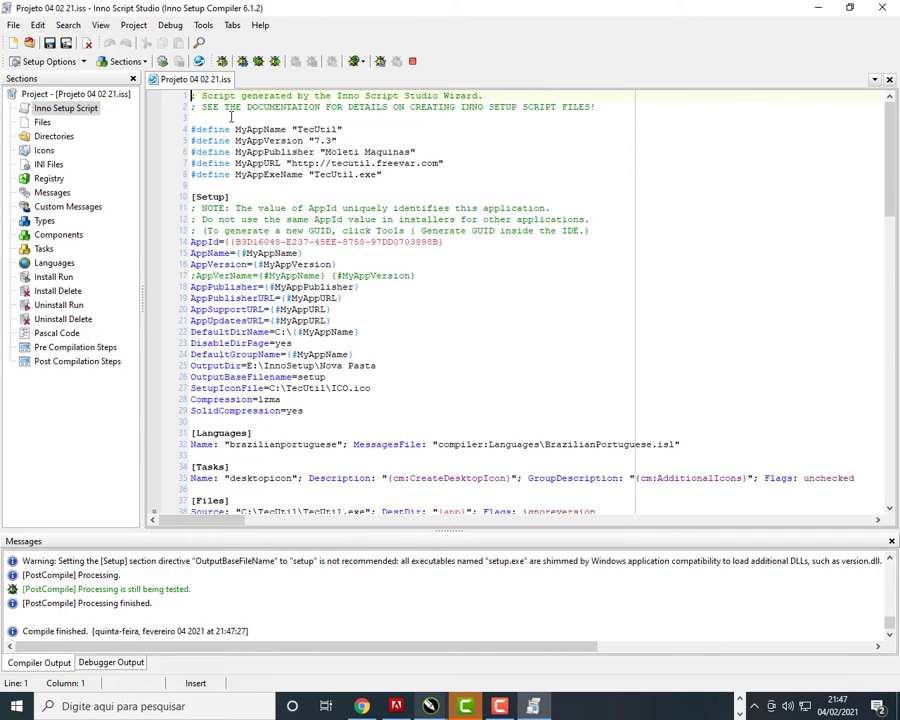
scroll(286, 254, down, 10)
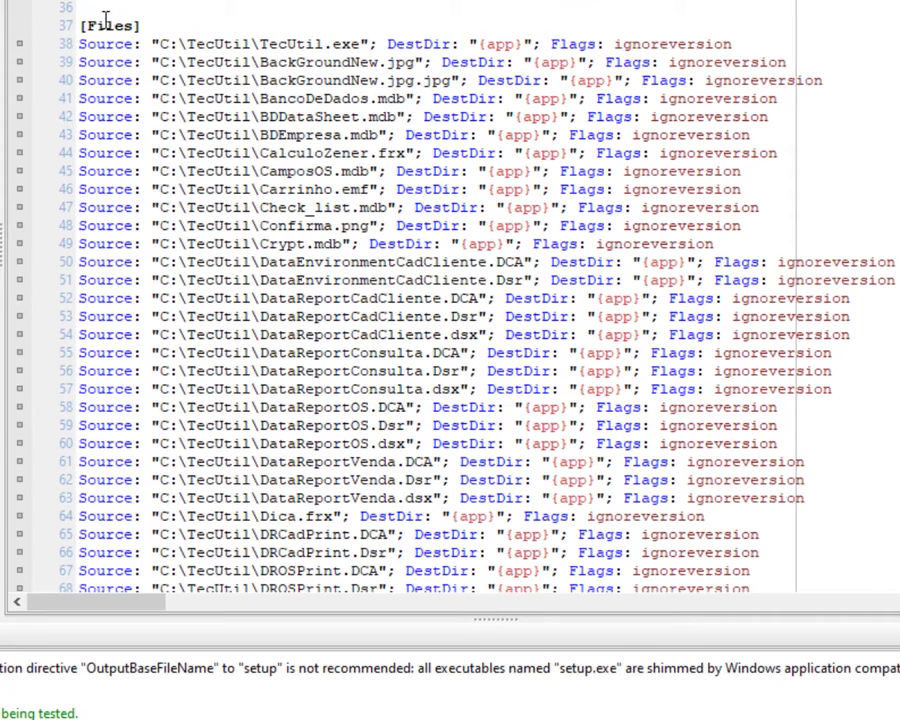
drag(147, 26, 254, 179)
scroll(254, 180, down, 5)
scroll(254, 180, down, 16)
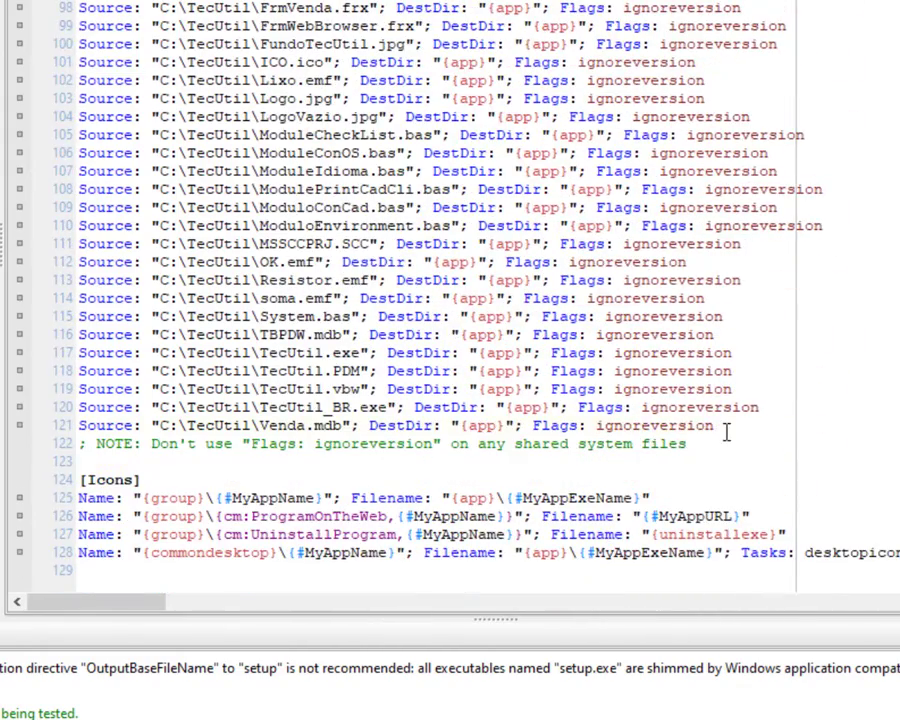
drag(727, 431, 622, 426)
scroll(606, 412, up, 8)
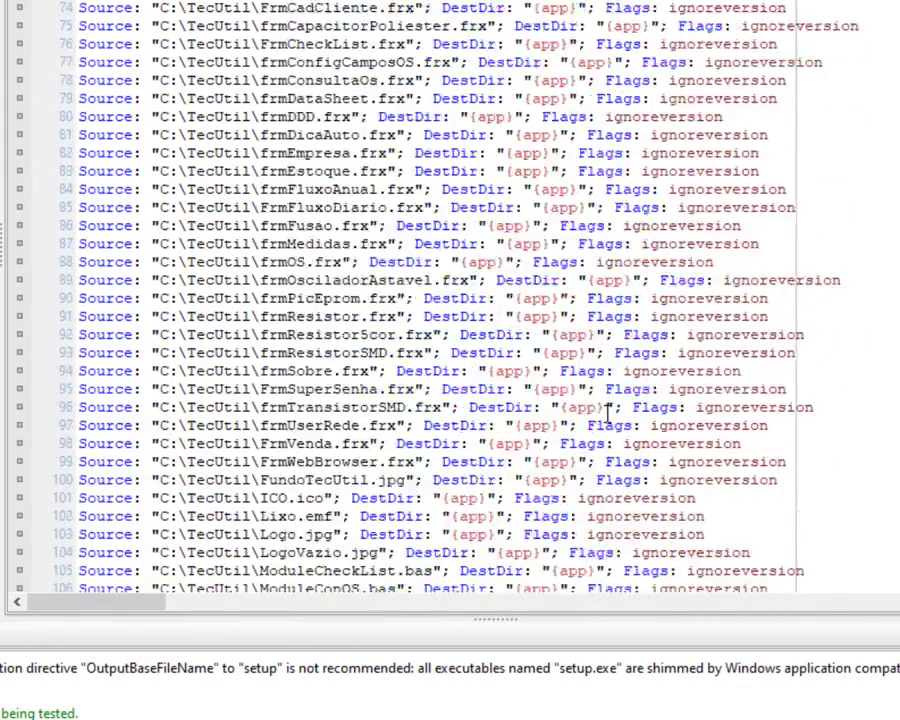
scroll(606, 412, up, 13)
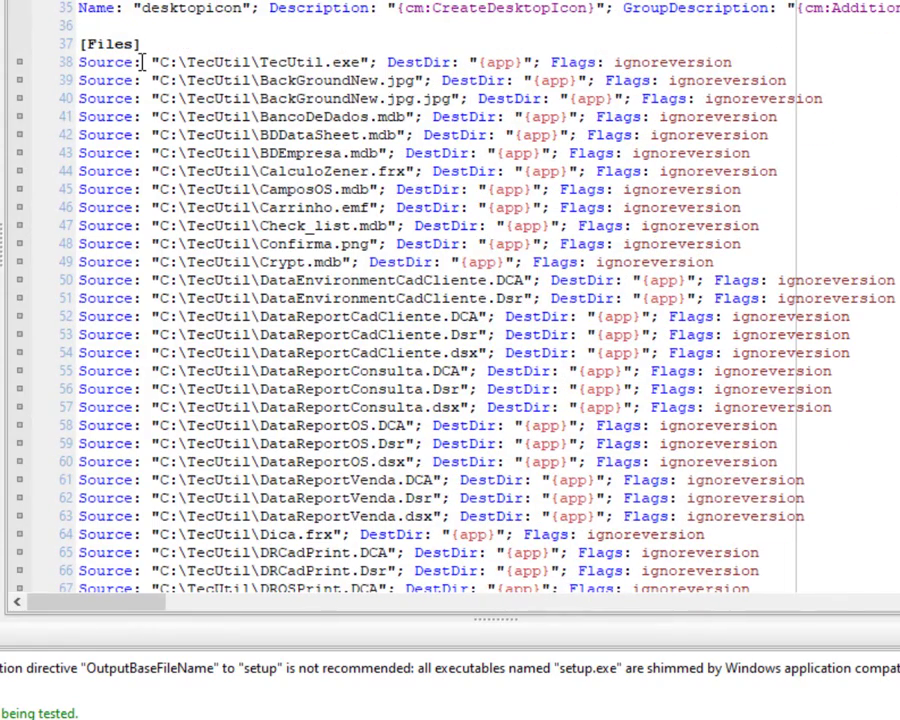
drag(150, 62, 683, 64)
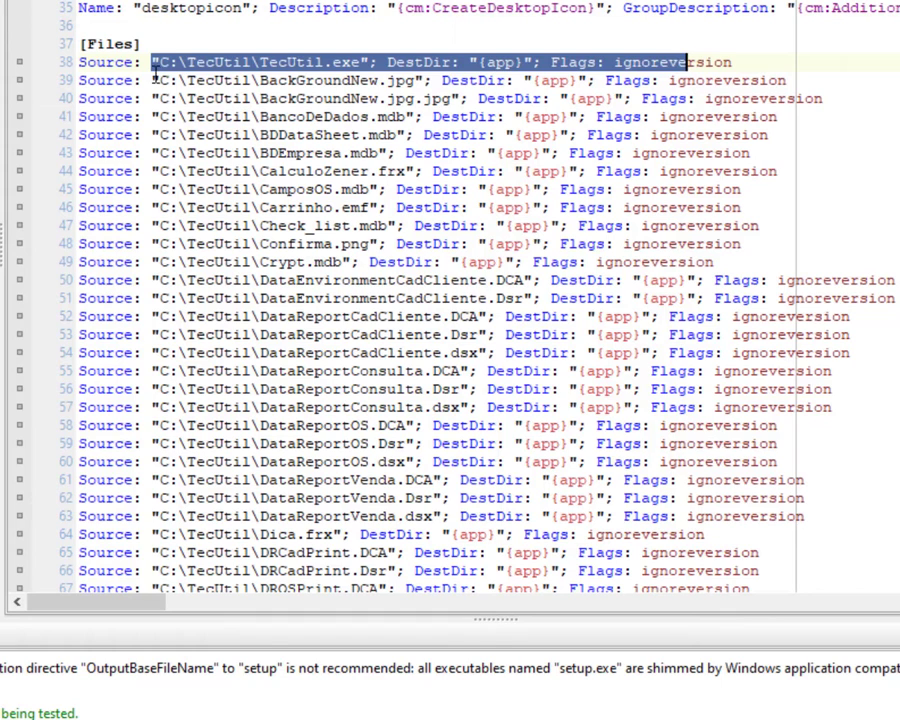
drag(152, 80, 537, 153)
click(519, 153)
double_click(519, 153)
scroll(535, 195, down, 16)
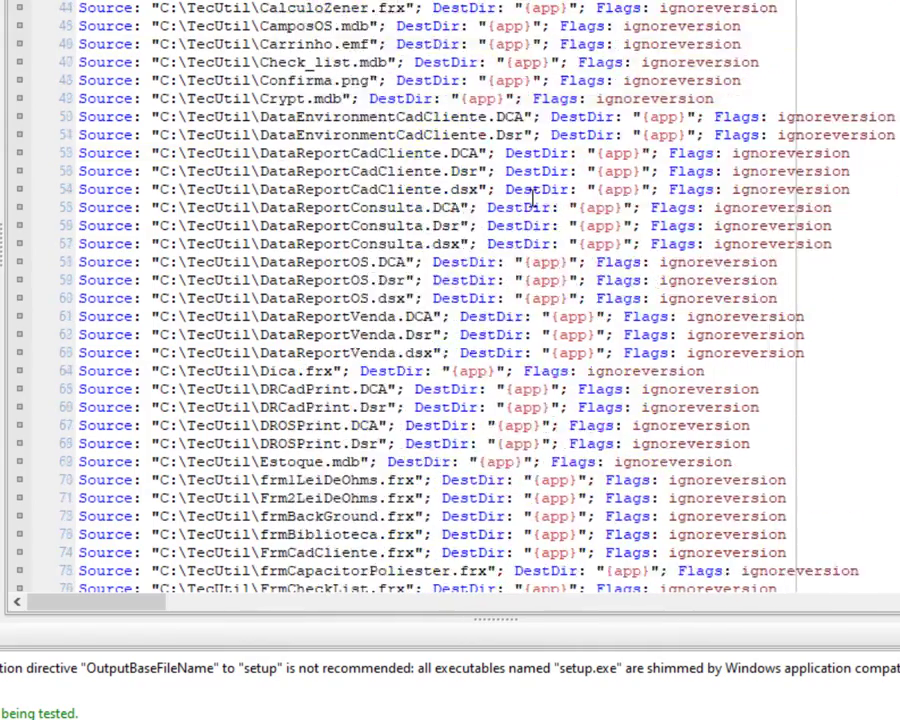
scroll(512, 217, down, 4)
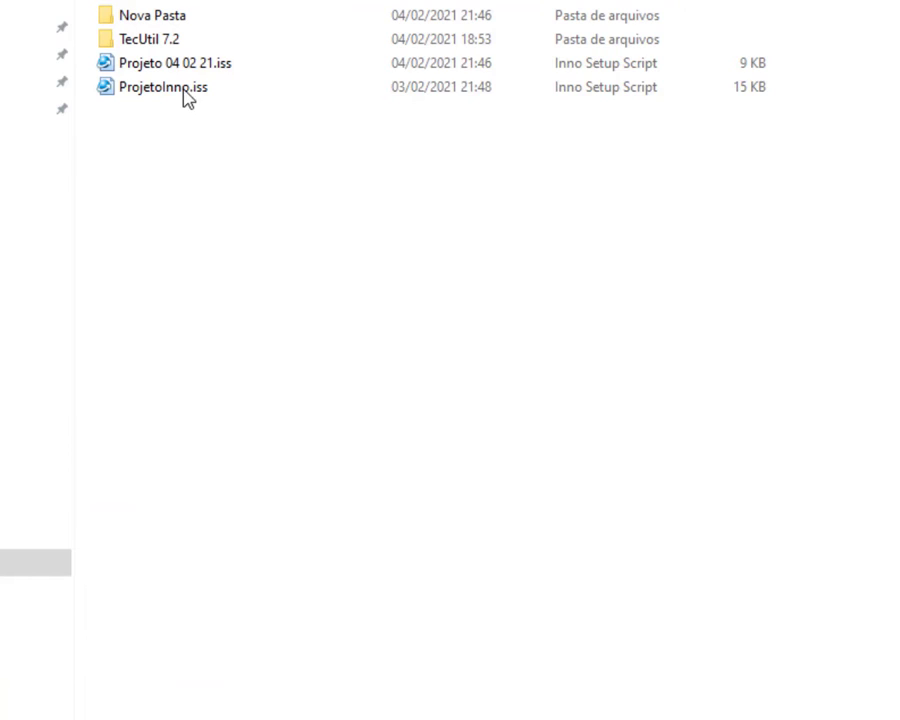
Open Projeto 04 02 21.iss and then the older ProjetoInno.iss from File Explorer.
click(178, 70)
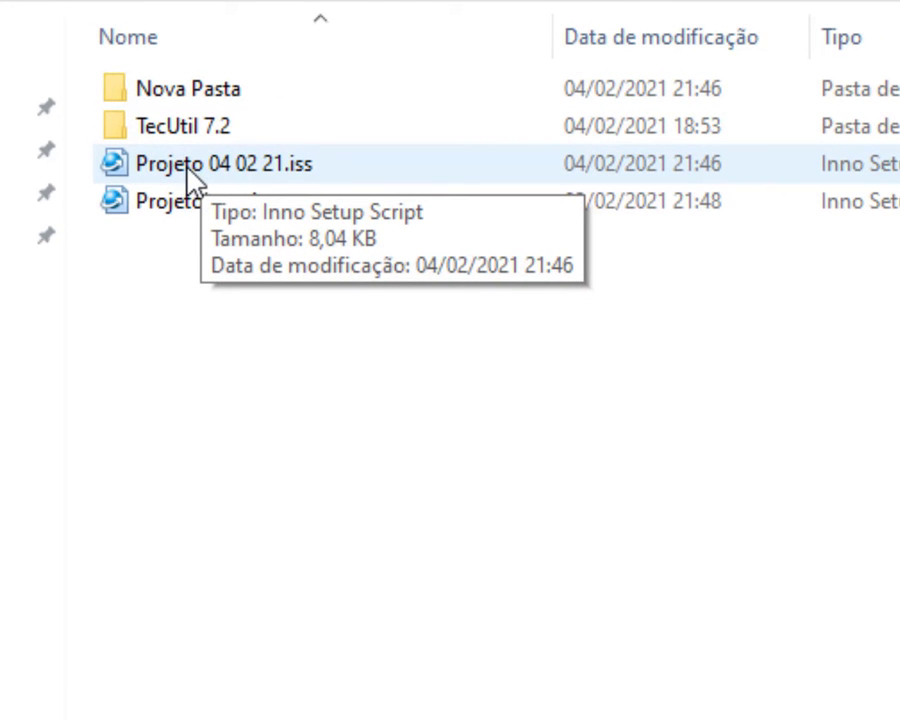
click(188, 172)
double_click(188, 178)
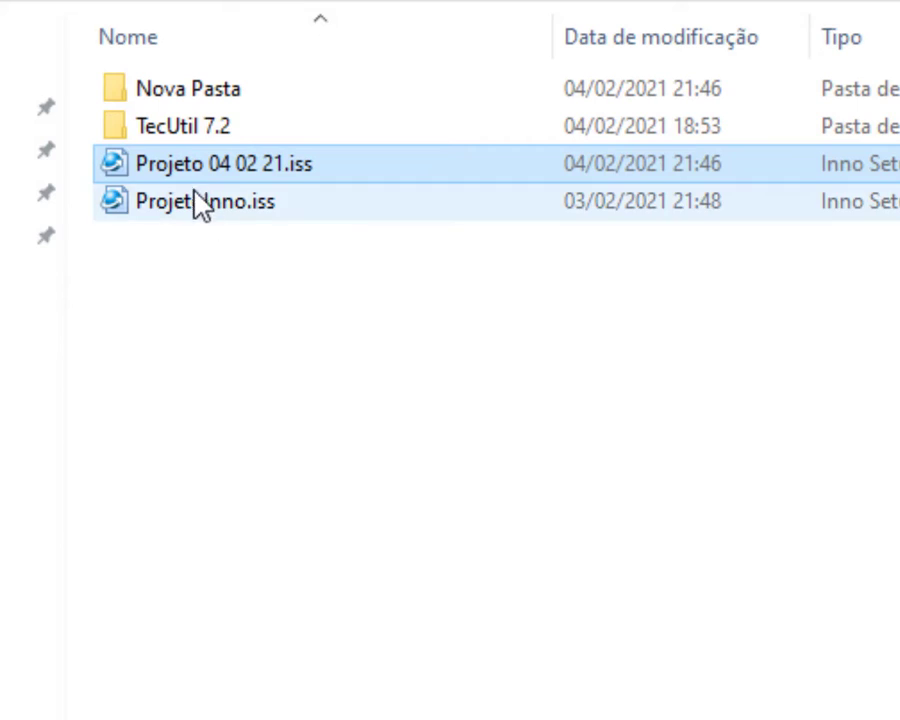
click(172, 204)
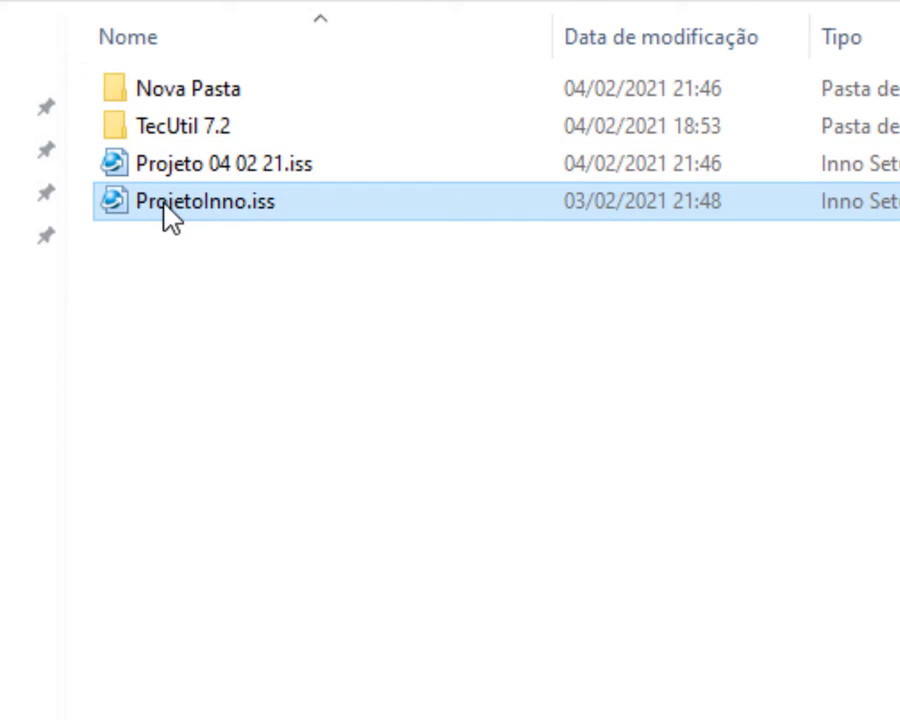
double_click(166, 210)
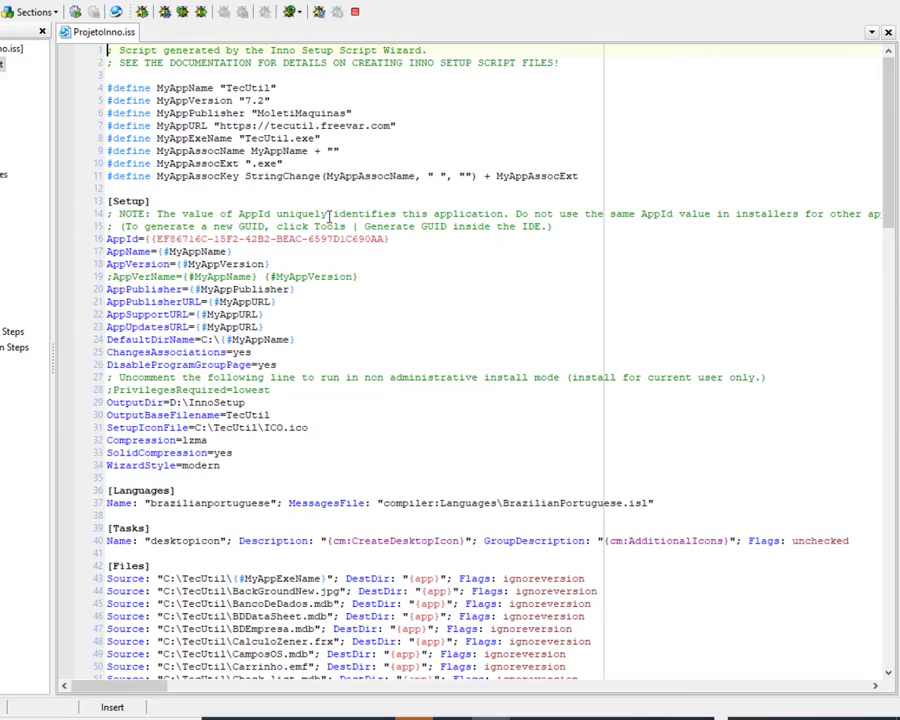
scroll(328, 214, down, 6)
scroll(325, 213, up, 5)
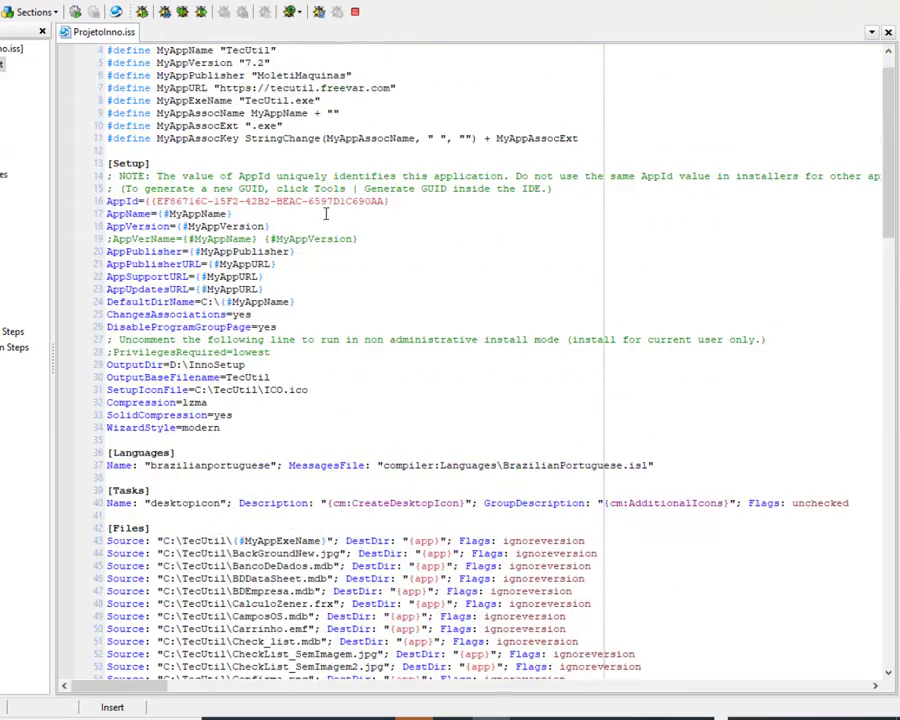
scroll(325, 213, down, 20)
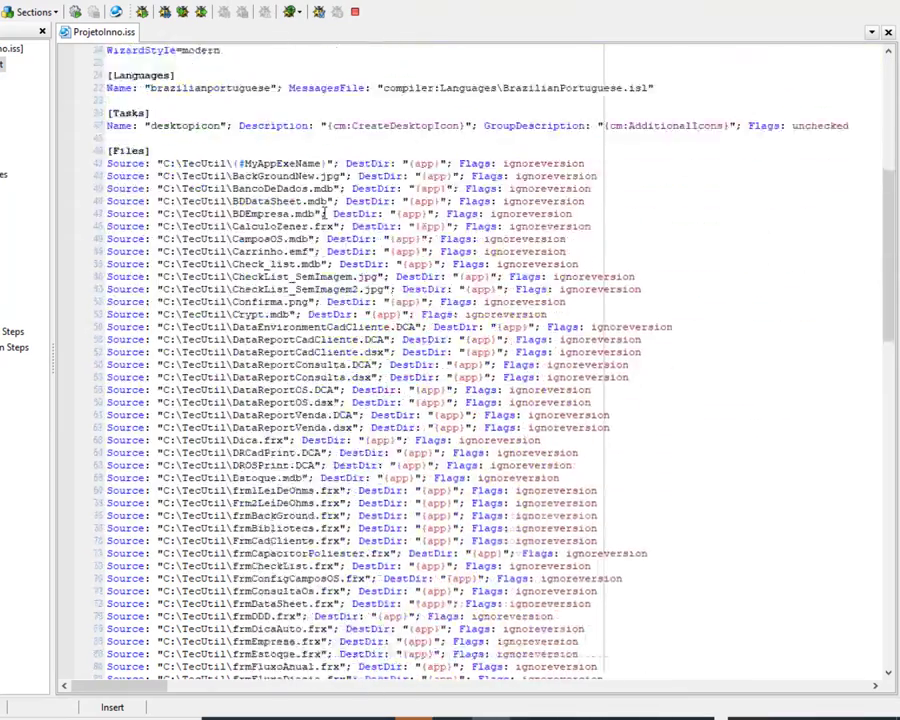
scroll(325, 213, down, 10)
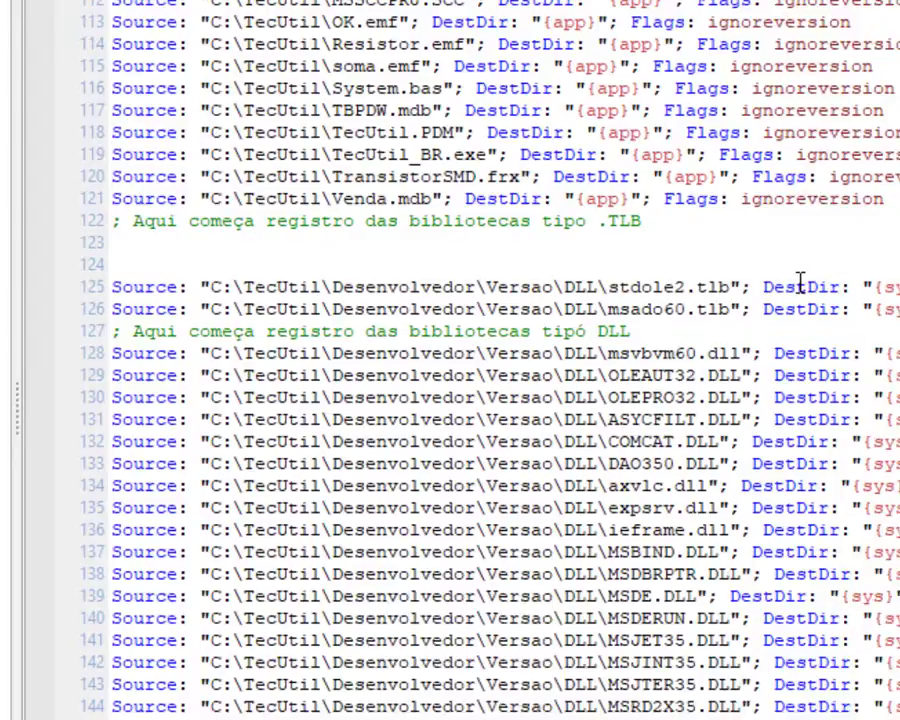
scroll(870, 285, down, 3)
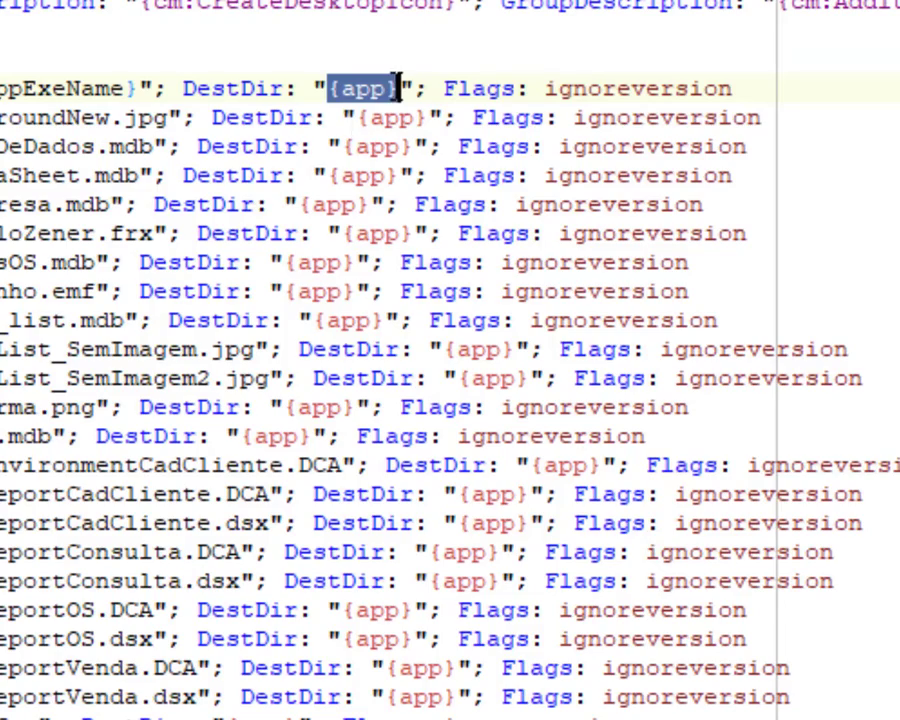
click(262, 60)
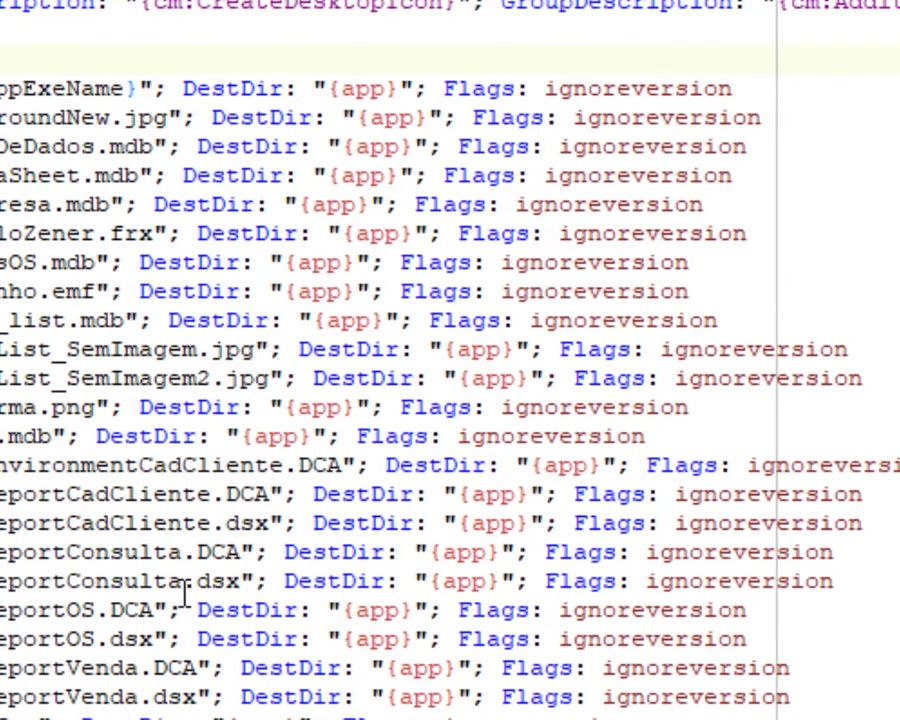
scroll(236, 464, down, 4)
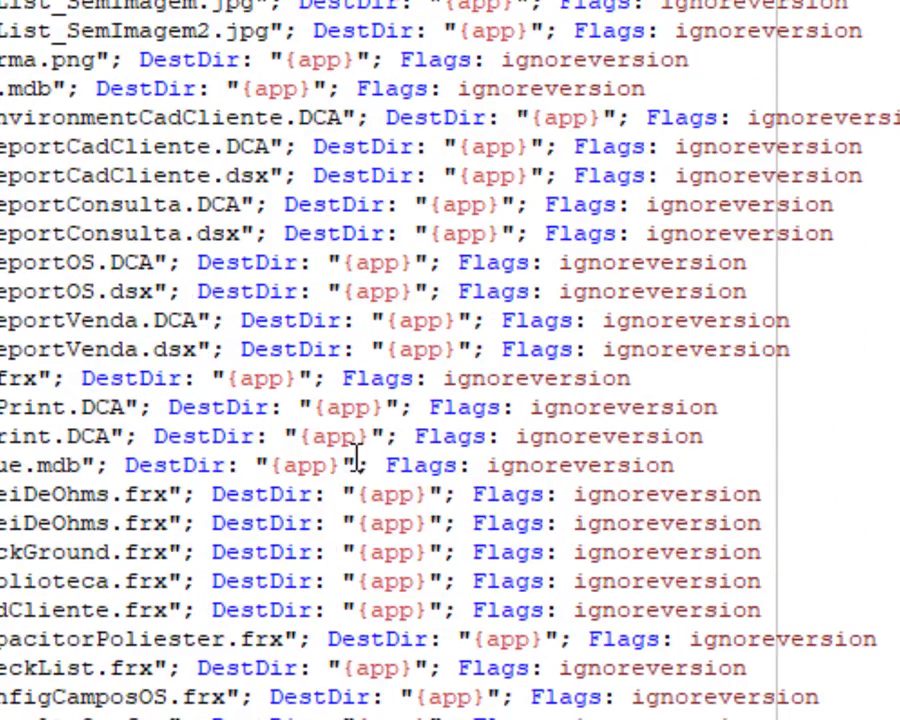
drag(356, 494, 428, 503)
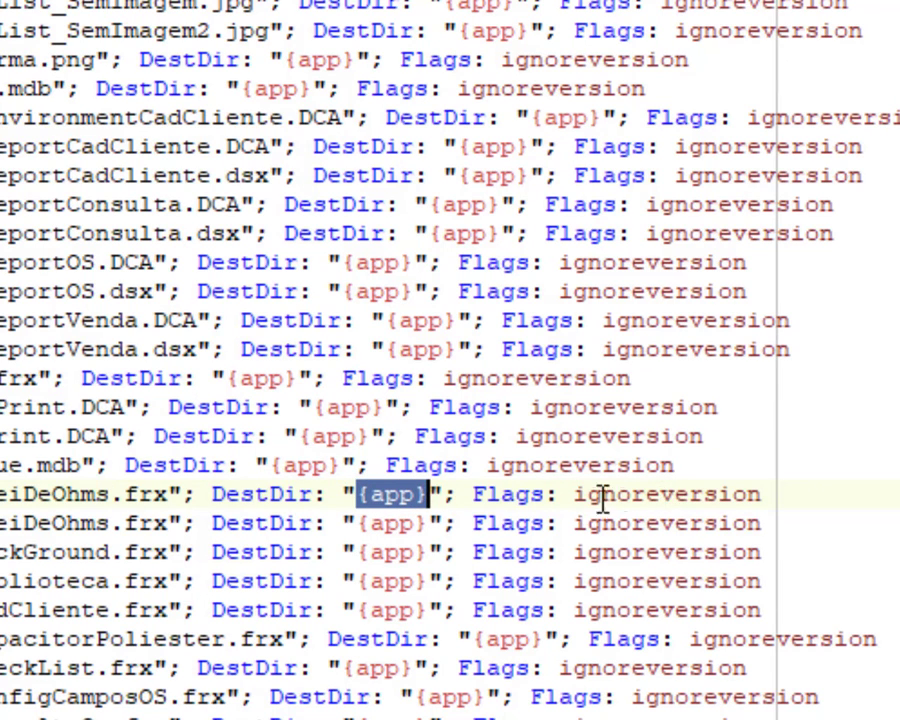
scroll(597, 508, down, 11)
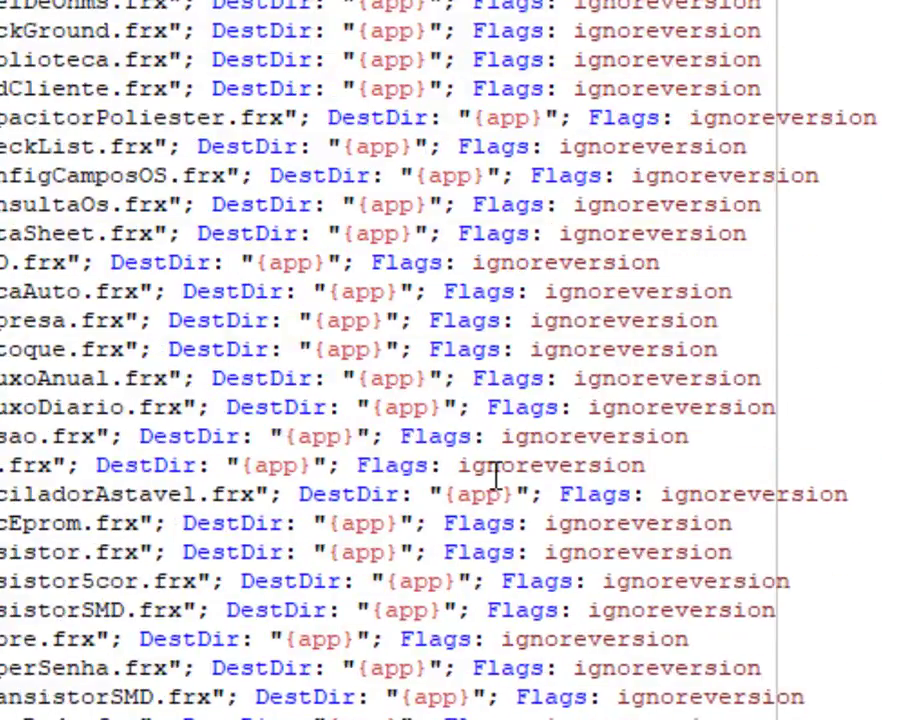
scroll(497, 475, down, 7)
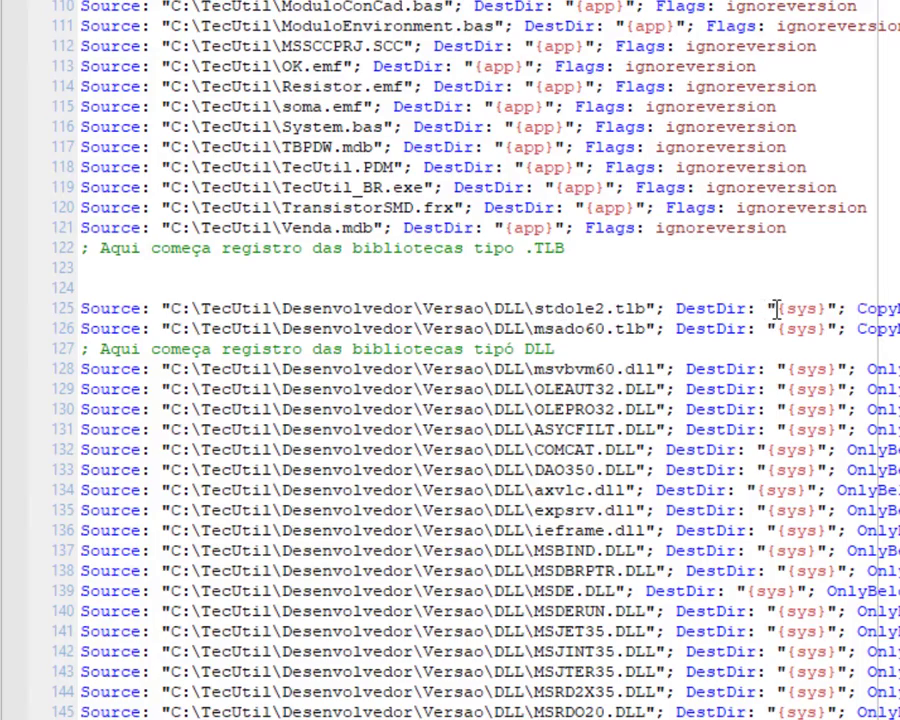
drag(776, 310, 822, 309)
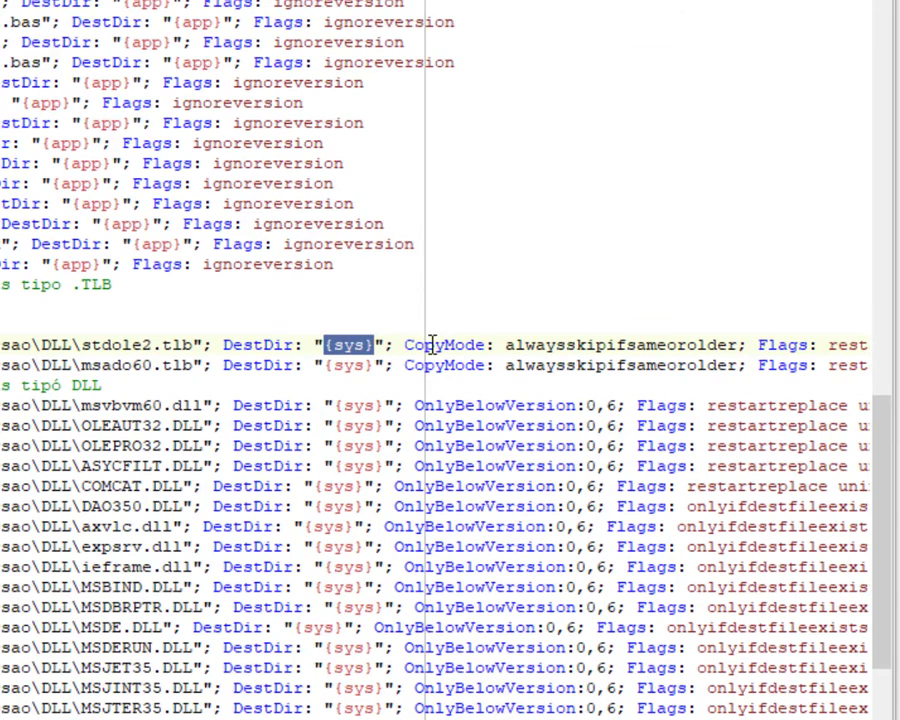
double_click(432, 343)
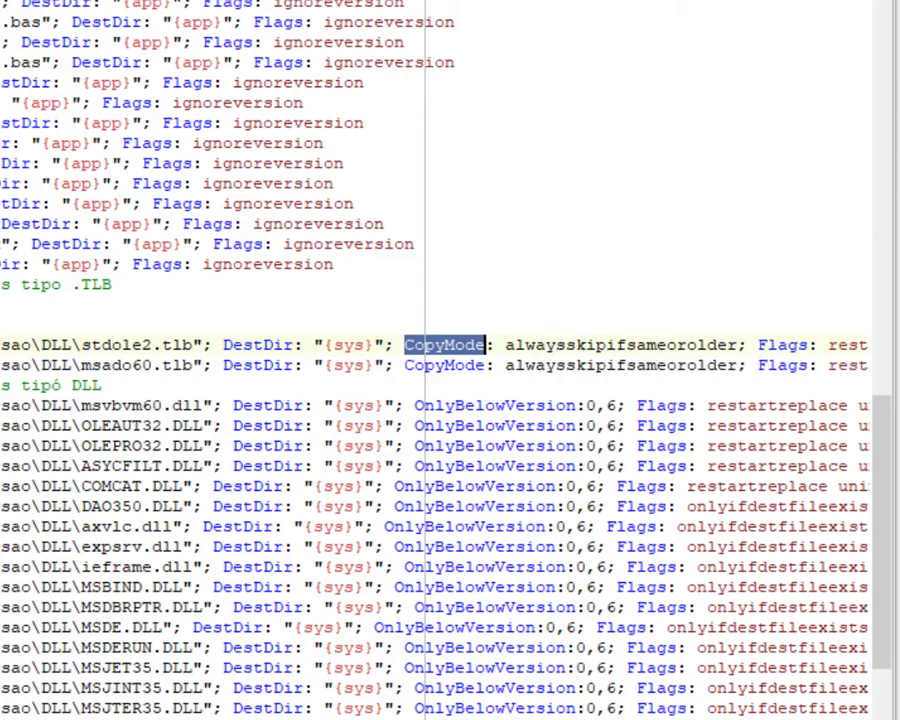
scroll(450, 500, right, 6)
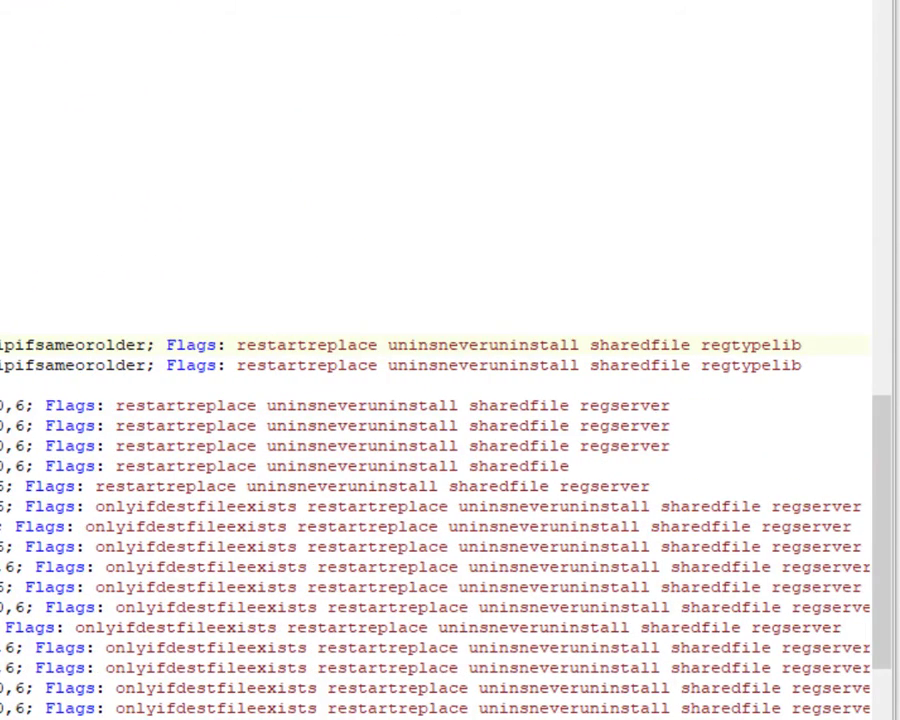
scroll(191, 287, left, 6)
scroll(187, 282, down, 6)
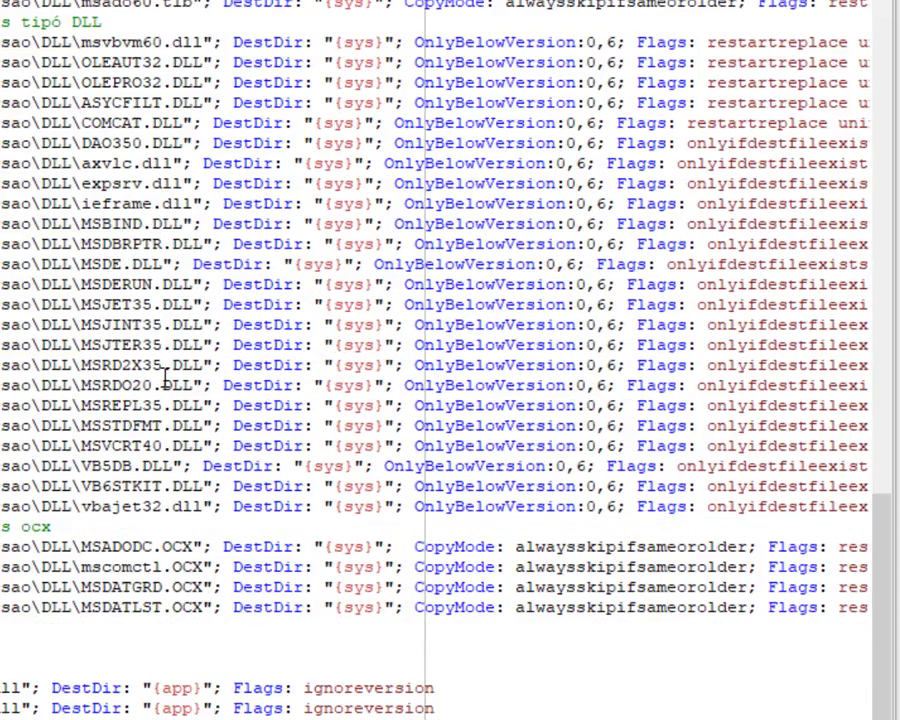
double_click(355, 284)
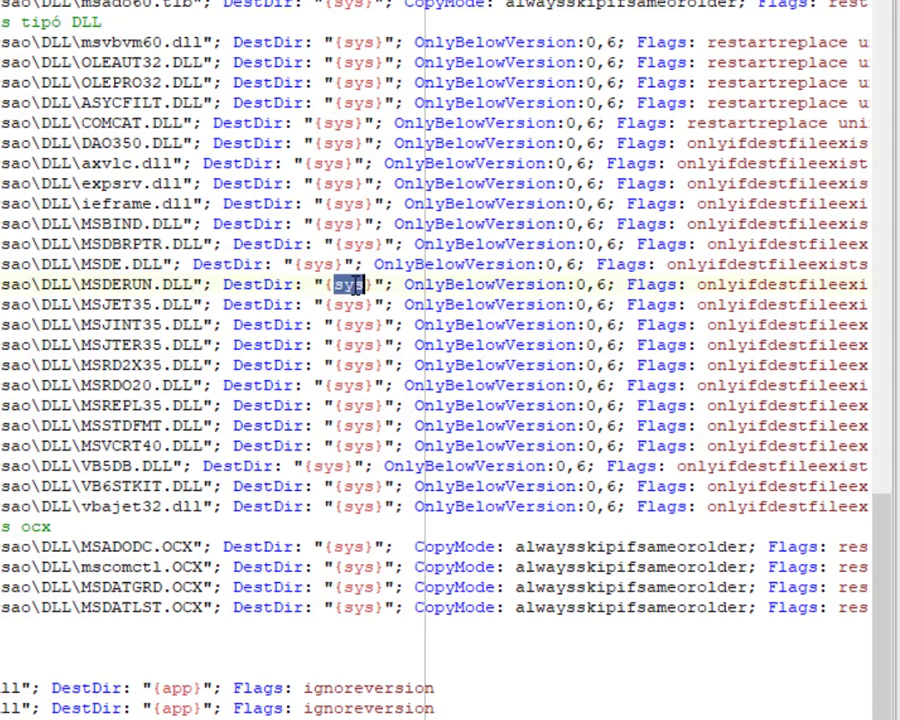
drag(321, 285, 374, 287)
scroll(263, 200, up, 2)
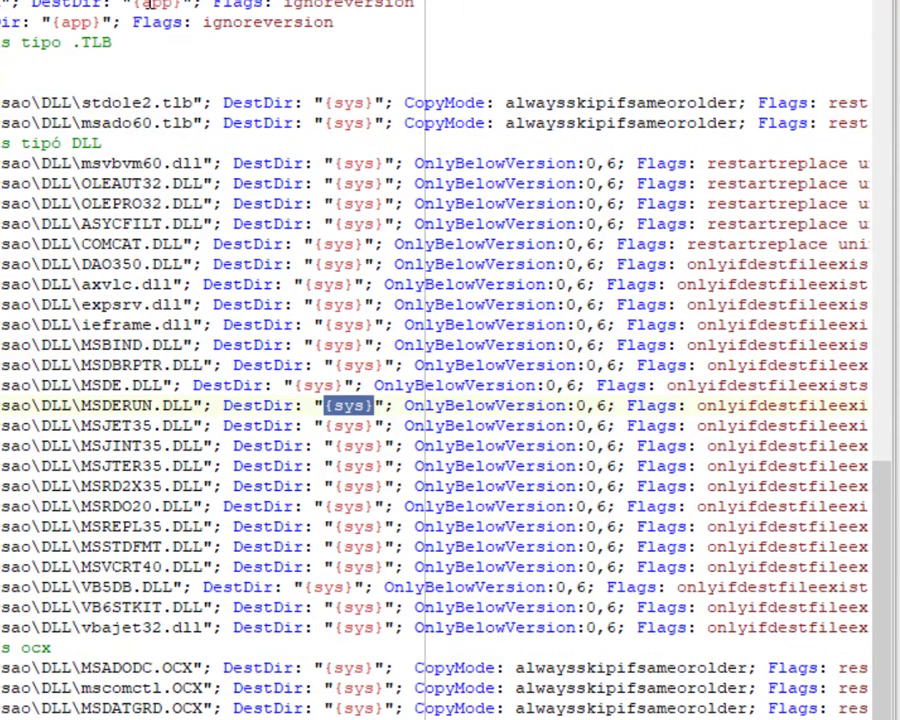
drag(133, 4, 182, 4)
scroll(199, 175, down, 6)
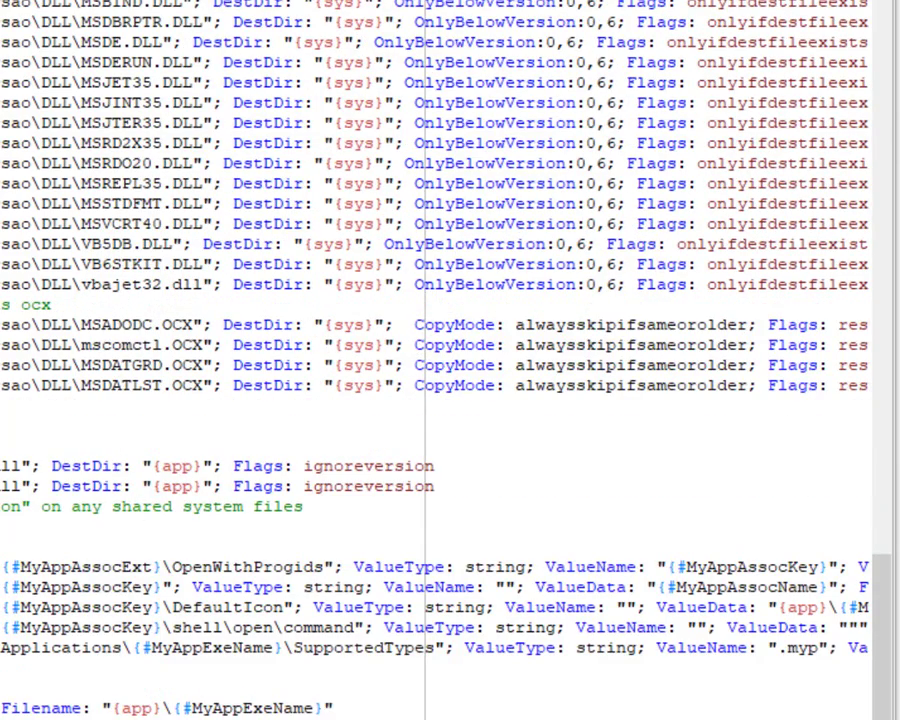
scroll(450, 360, up, 6)
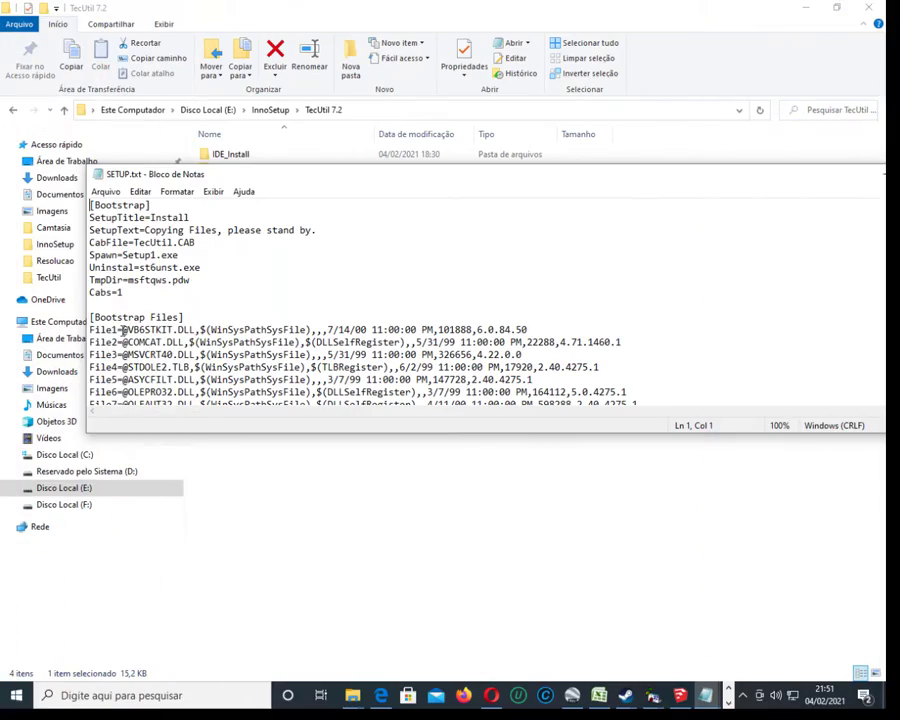
Highlight the VB6STKIT.DLL, COMCAT.DLL, MSVCRT40.DLL and STDOLE2.TLB destination and registration settings in SETUP.txt.
drag(122, 330, 196, 330)
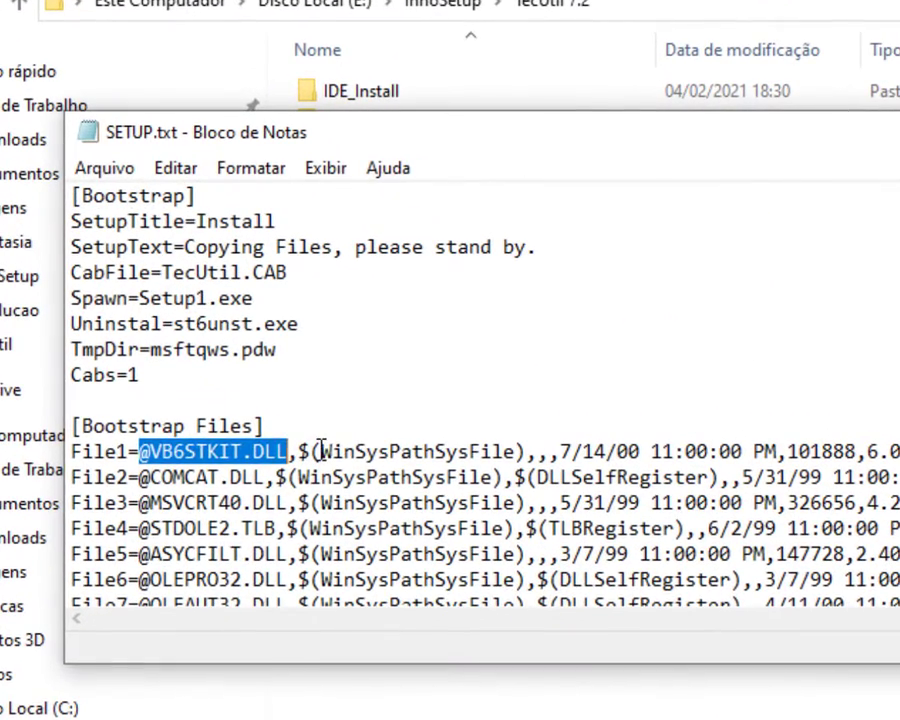
drag(302, 429, 517, 456)
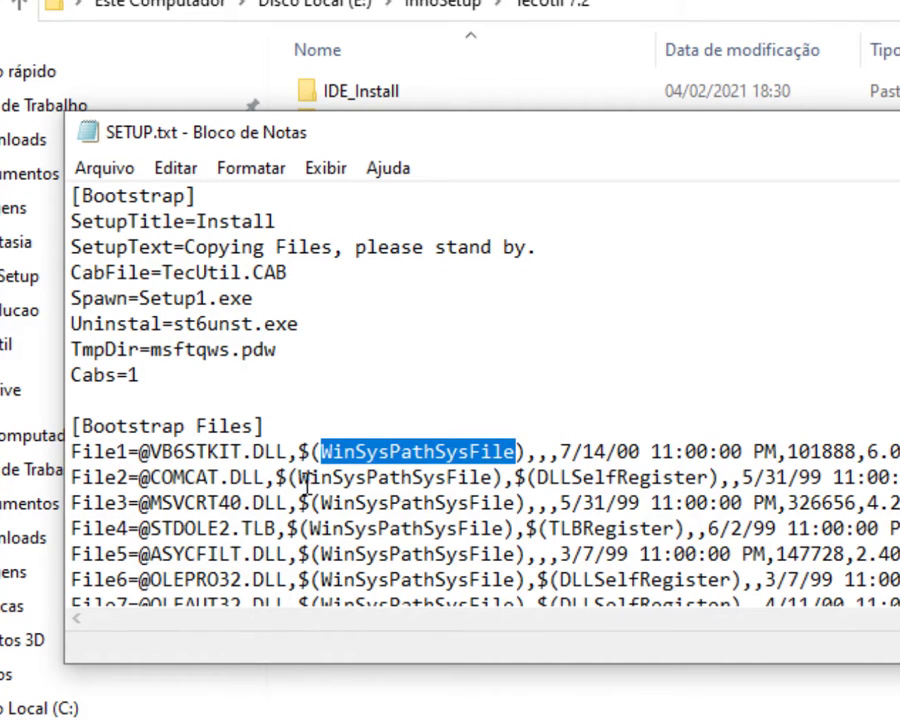
drag(297, 477, 710, 474)
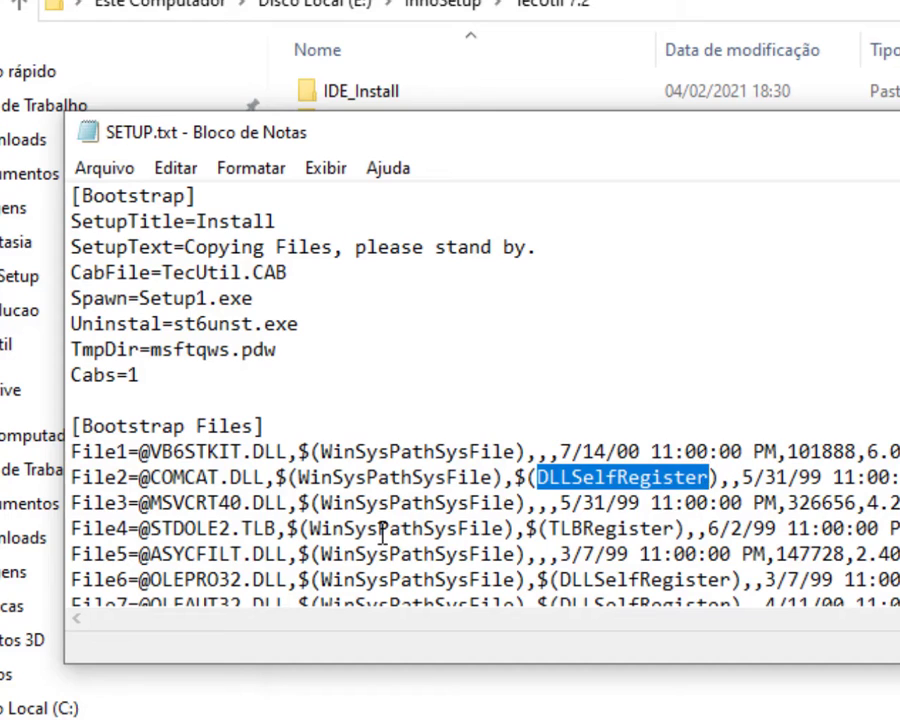
drag(318, 504, 494, 503)
drag(390, 528, 677, 528)
click(548, 528)
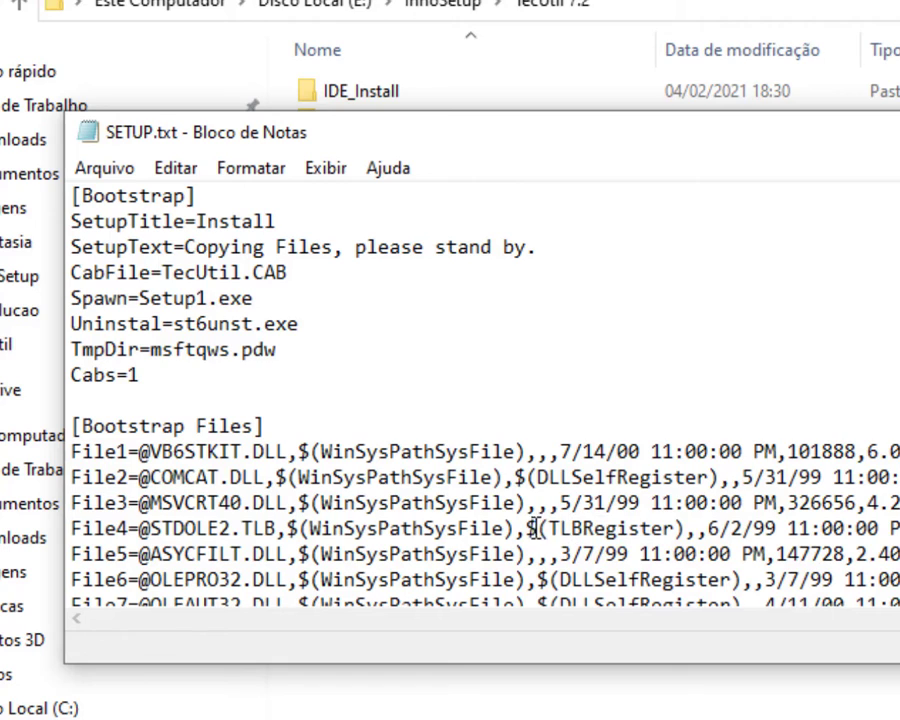
drag(526, 528, 685, 528)
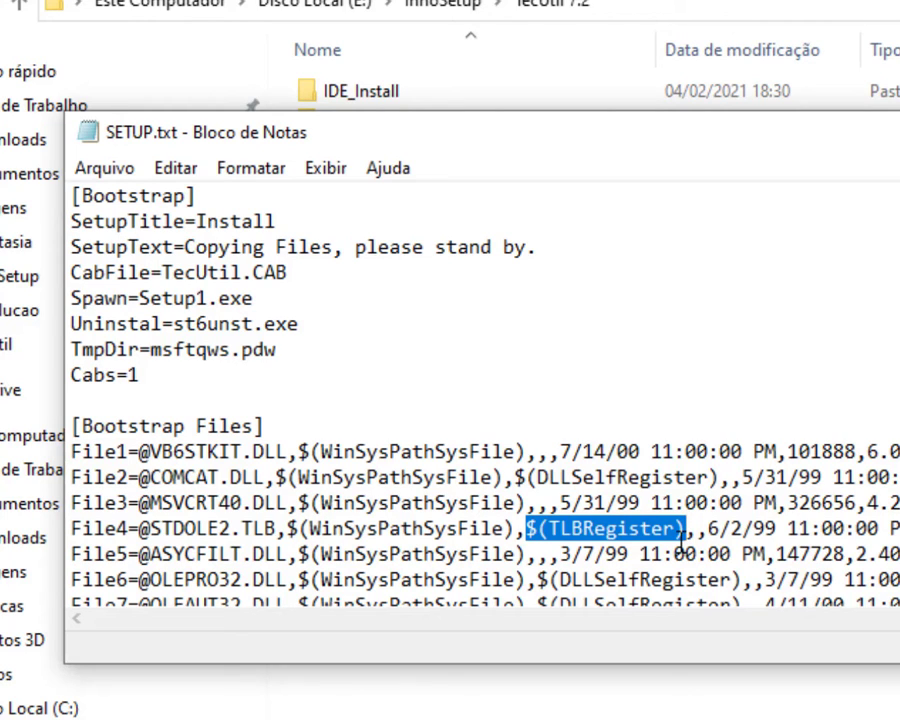
drag(276, 528, 688, 530)
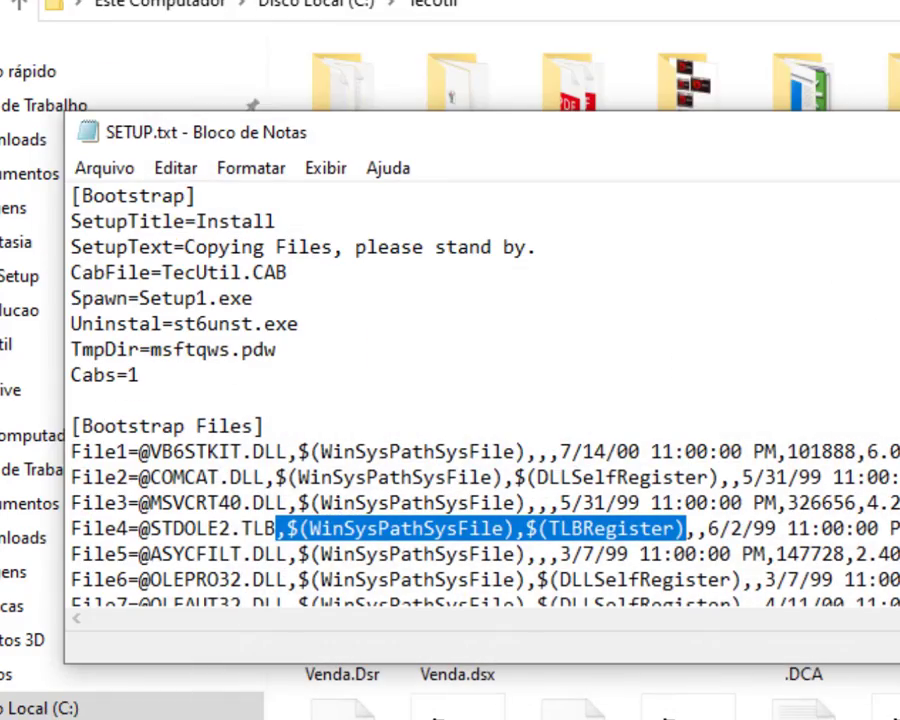
scroll(410, 390, down, 20)
Check the {app} and {sys} destinations in the script, then browse the Files section's source file list.
double_click(802, 310)
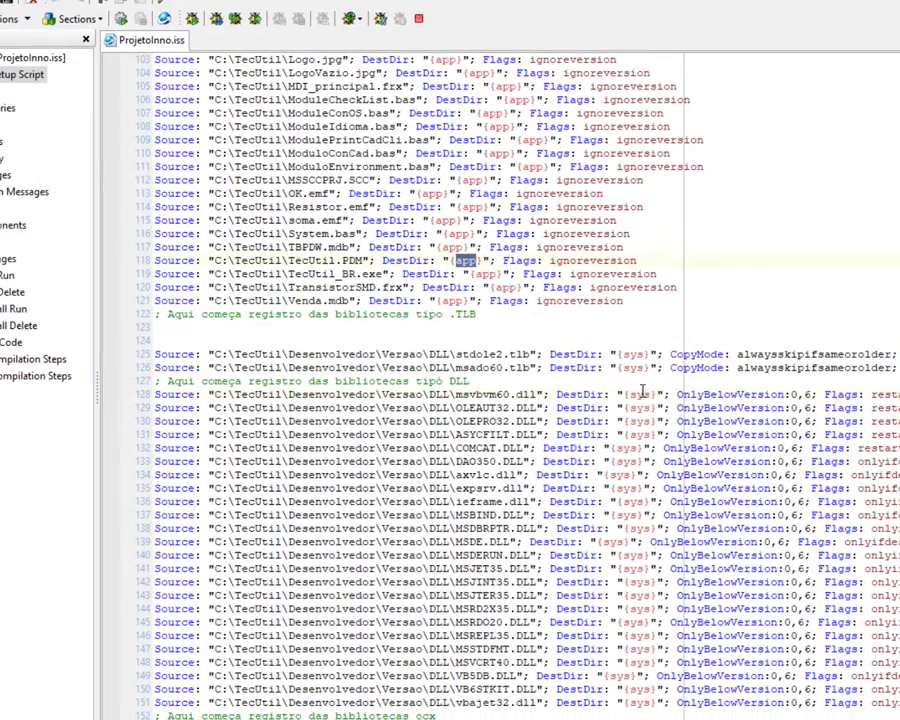
double_click(640, 393)
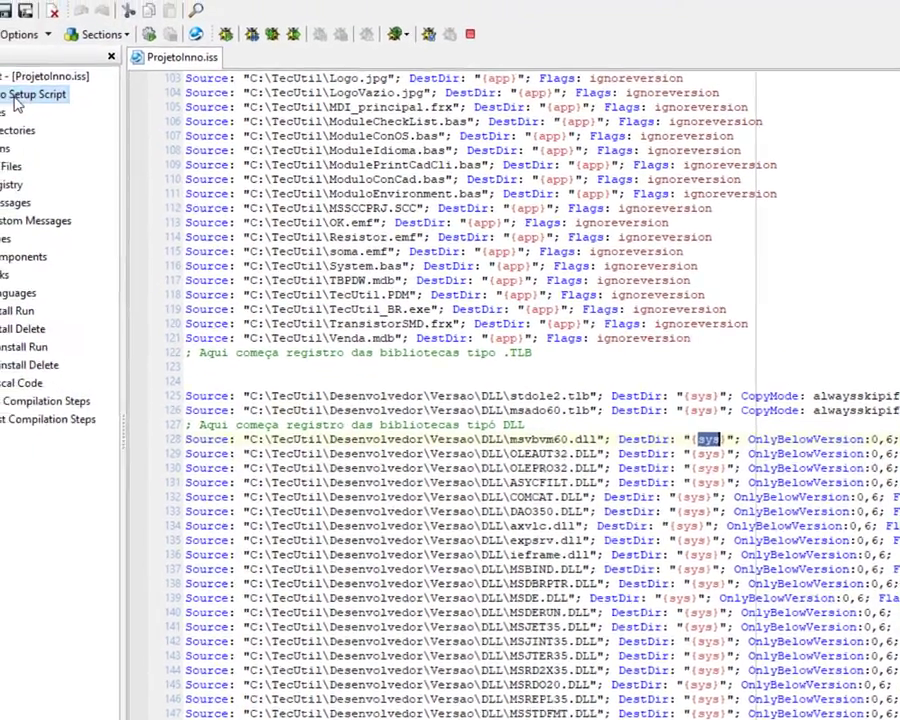
click(3, 113)
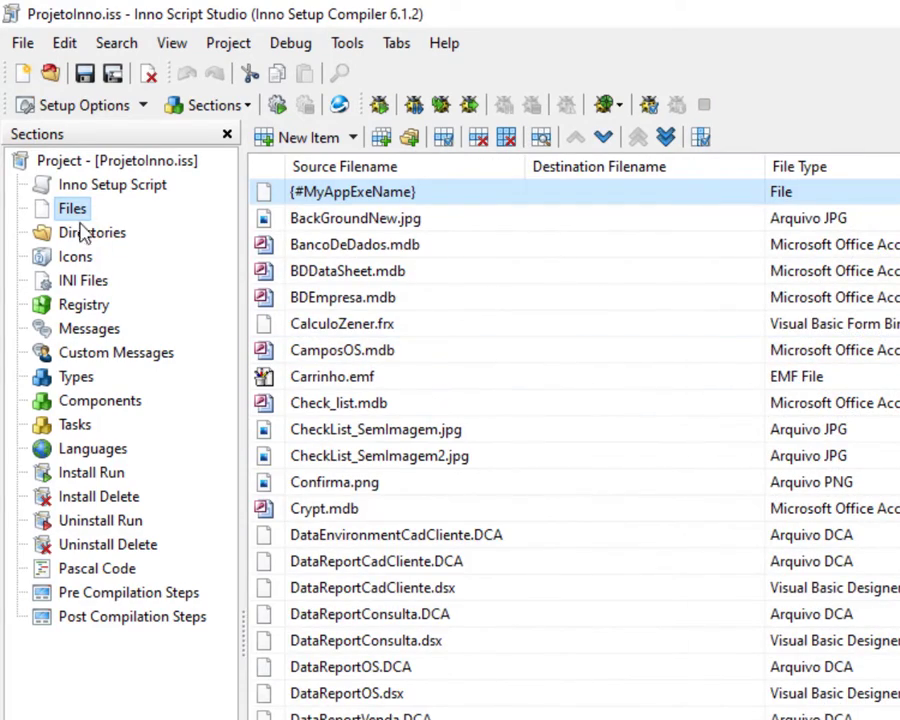
scroll(775, 450, down, 7)
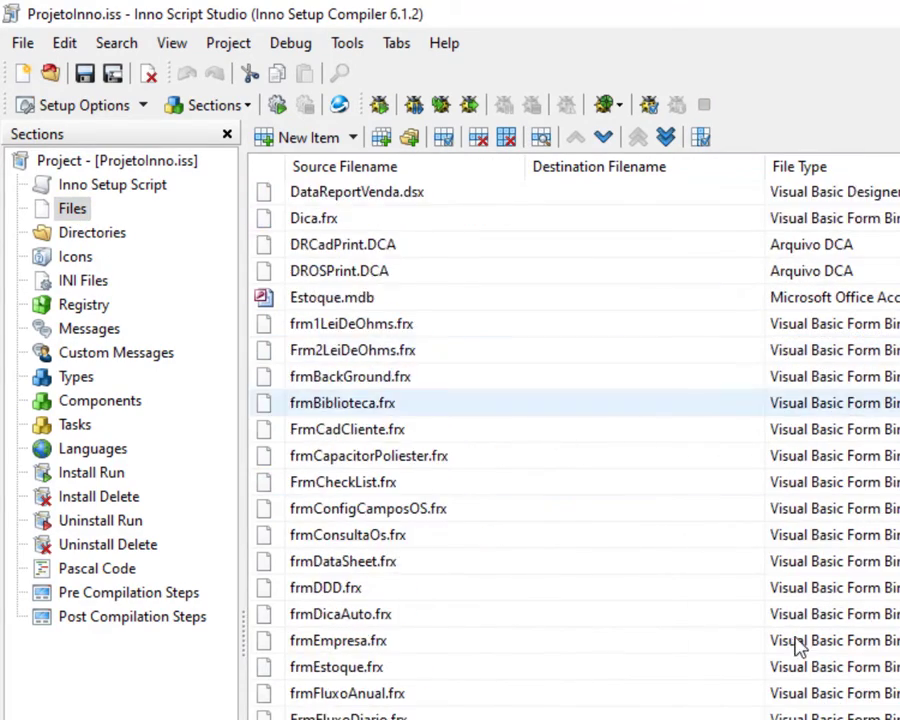
scroll(797, 645, down, 15)
scroll(790, 647, up, 3)
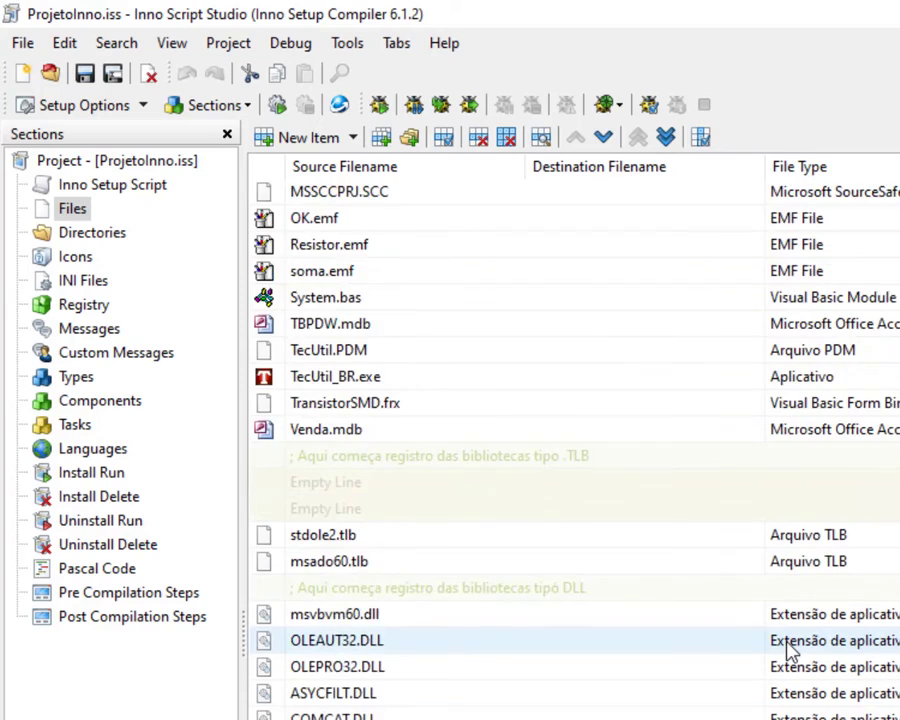
scroll(790, 650, down, 5)
scroll(787, 648, up, 1)
scroll(785, 646, down, 1)
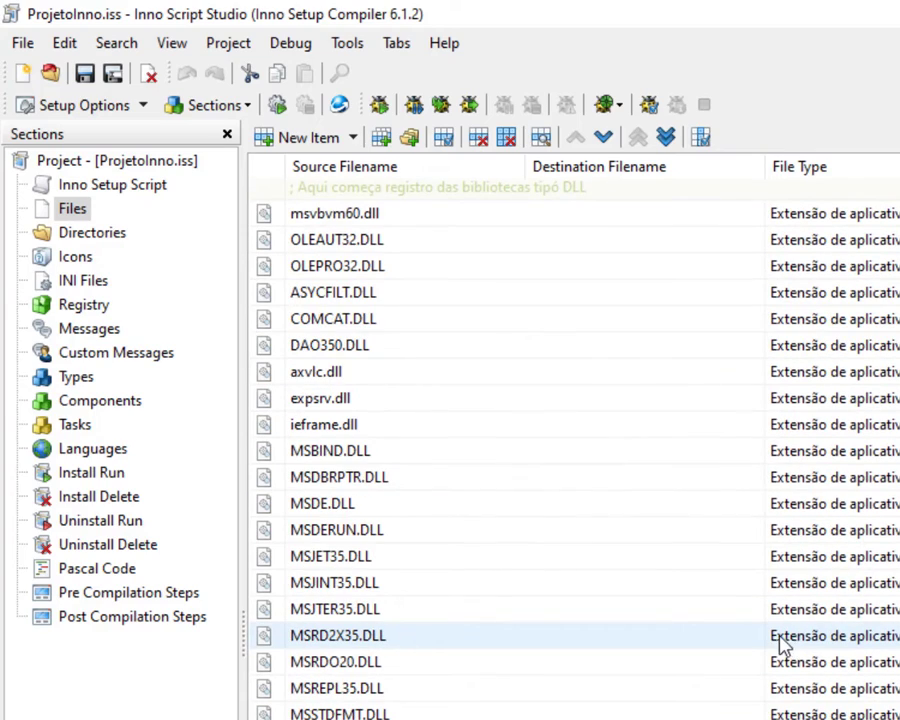
scroll(783, 645, up, 12)
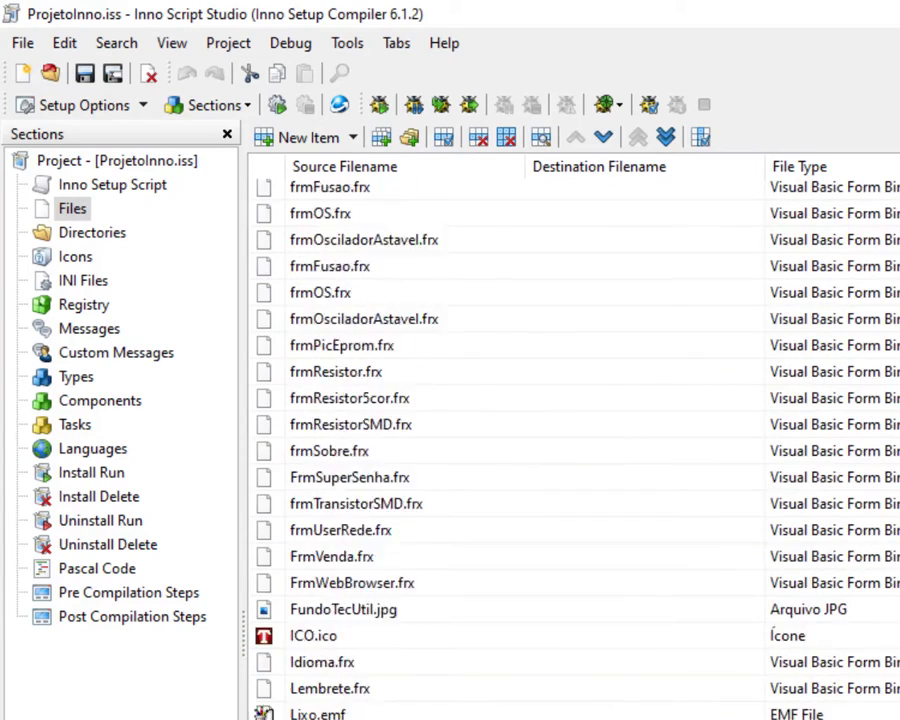
scroll(575, 440, up, 12)
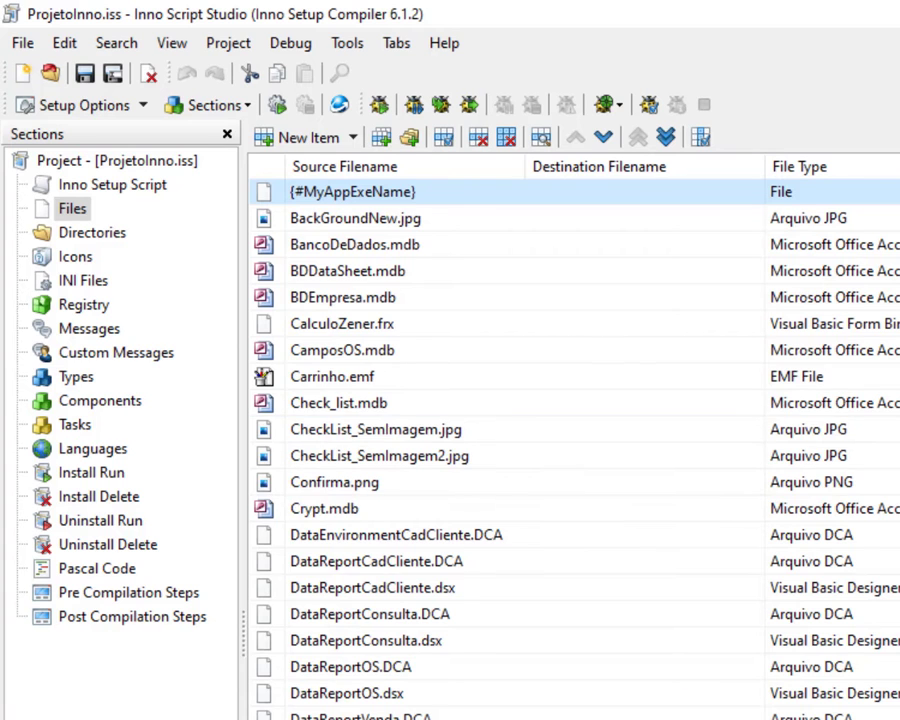
scroll(575, 440, right, 3)
Add a new file entry with RegistroDLLs\COMCAT.DLL as its source.
click(302, 139)
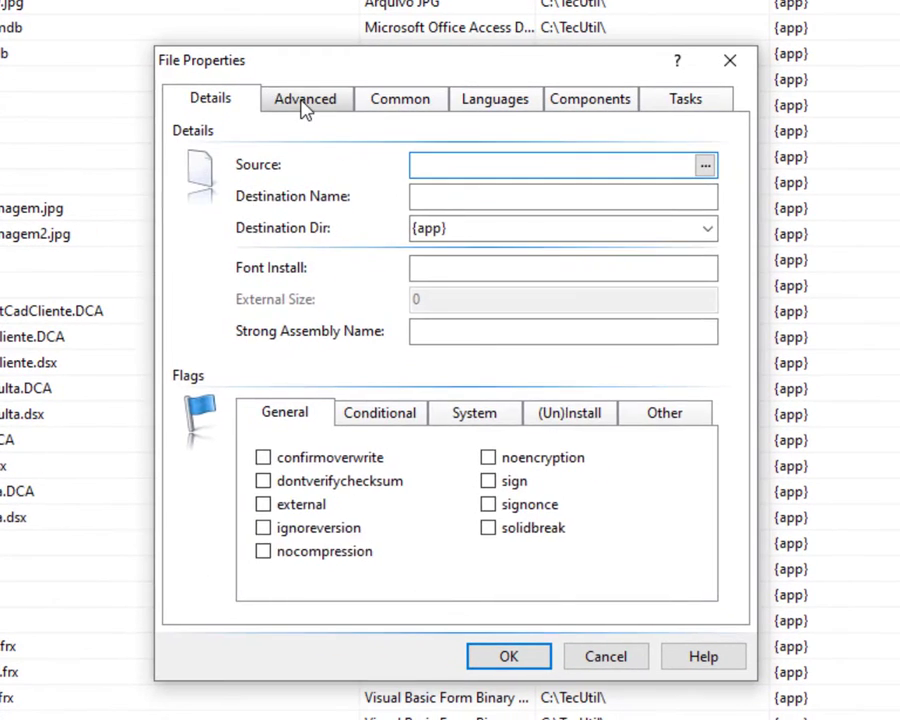
click(613, 322)
click(210, 98)
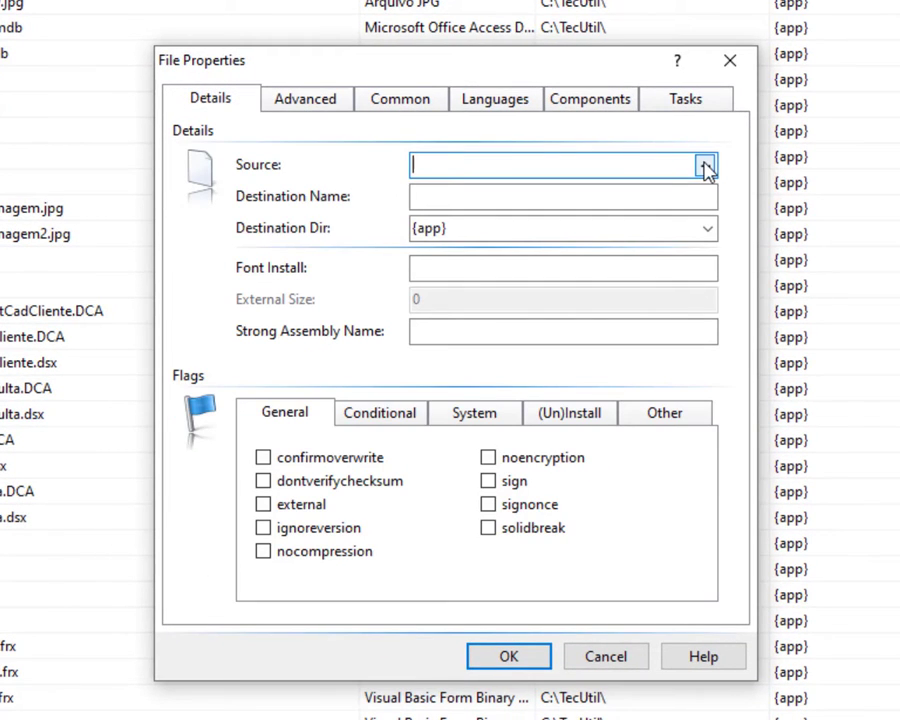
click(705, 167)
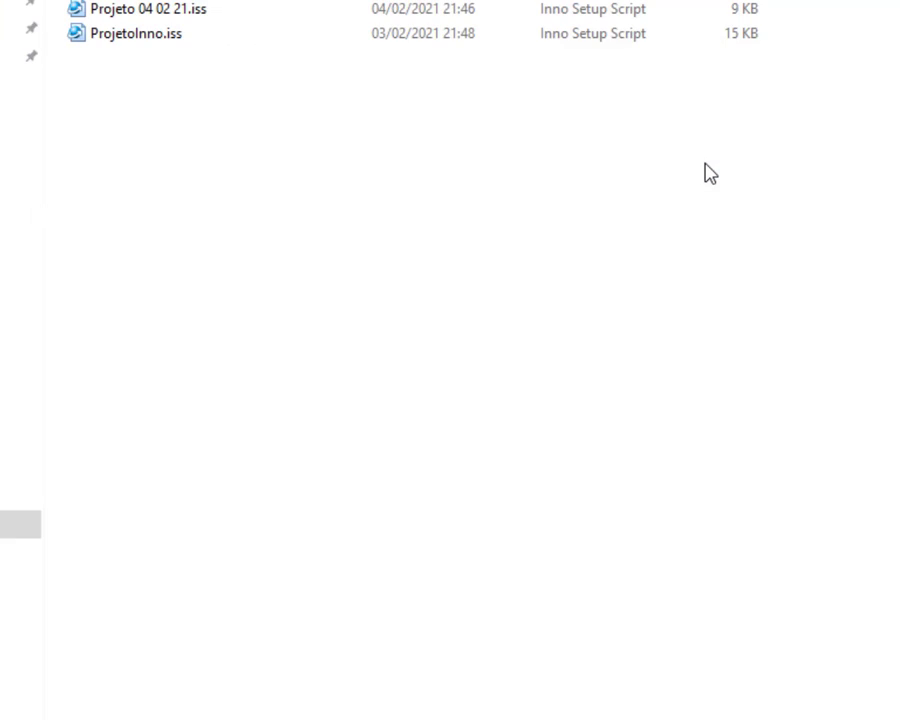
double_click(222, 58)
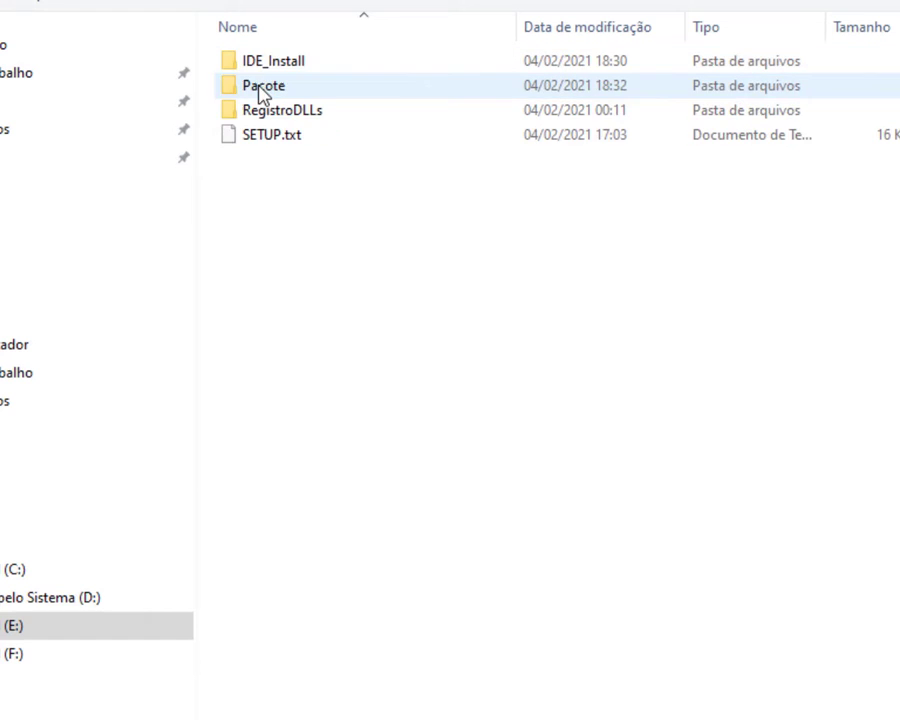
double_click(270, 112)
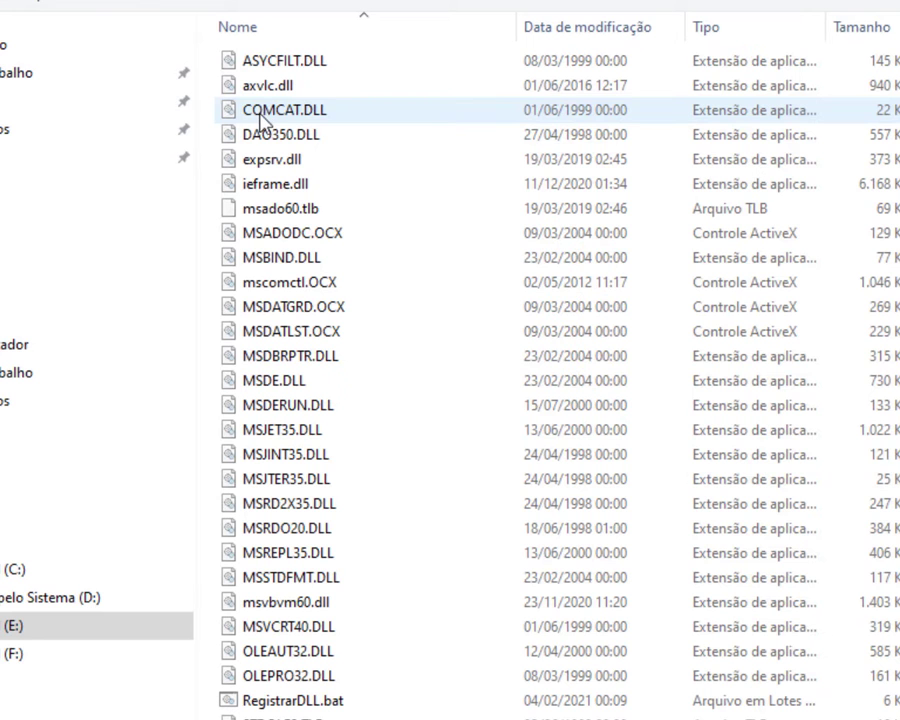
double_click(268, 112)
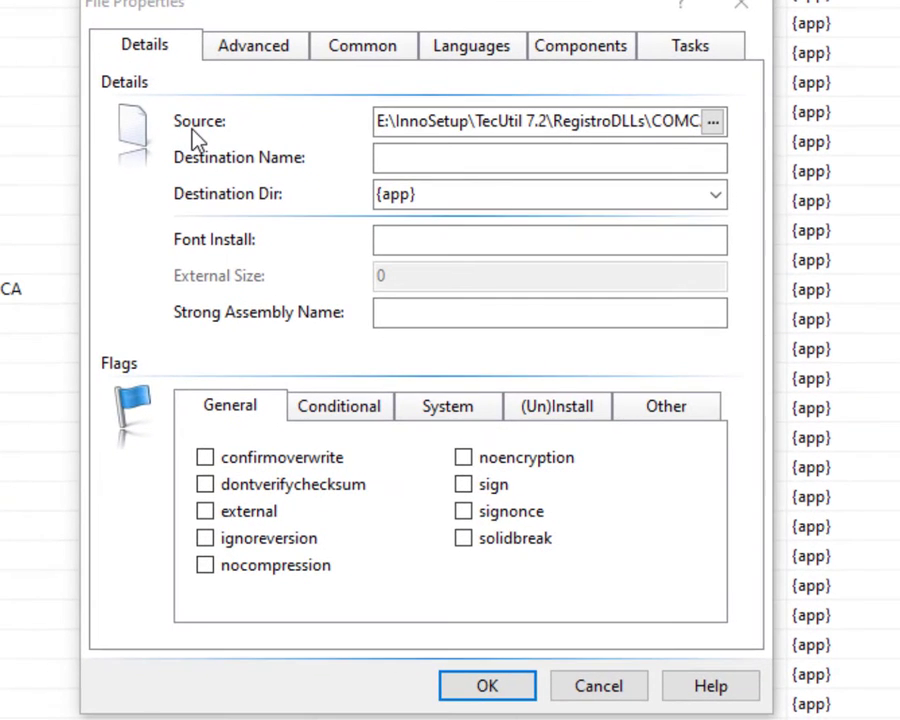
drag(386, 128, 729, 141)
click(462, 166)
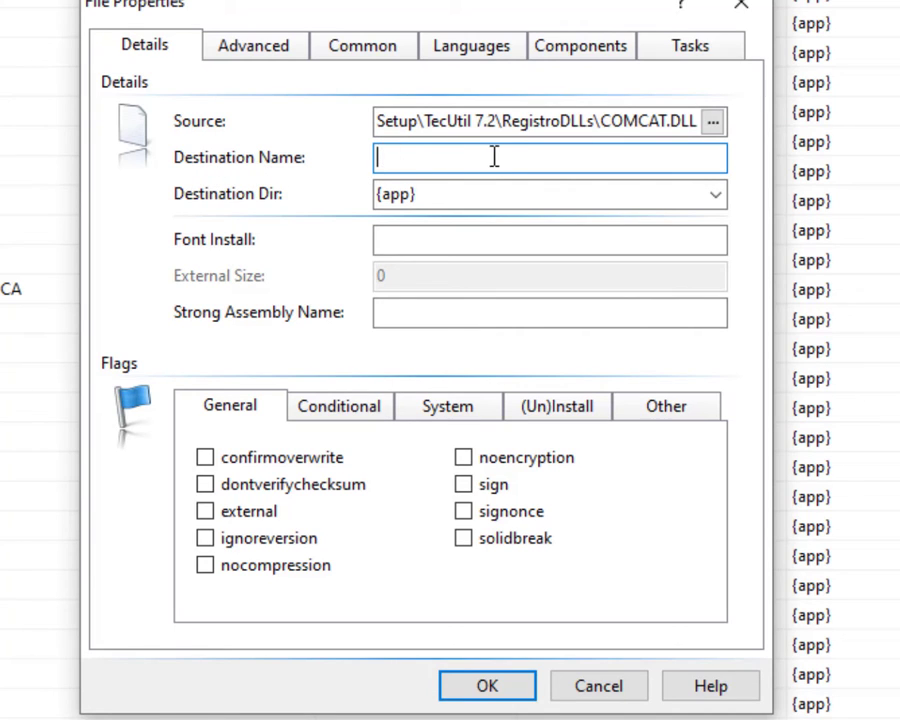
drag(579, 121, 739, 116)
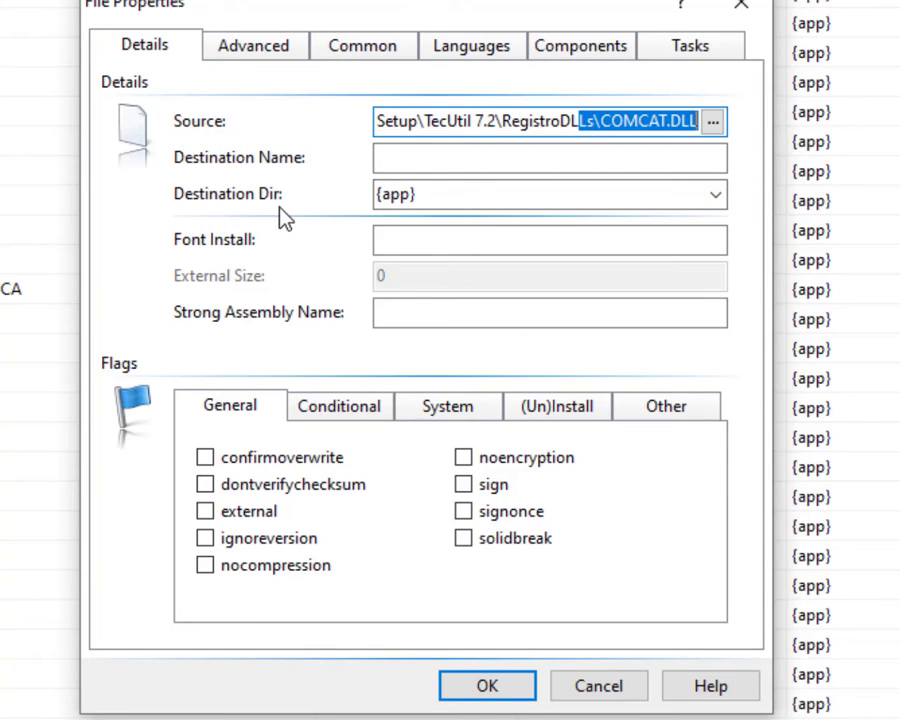
Keep {app} as the entry's destination directory, passing over the font and strong assembly name fields.
click(715, 196)
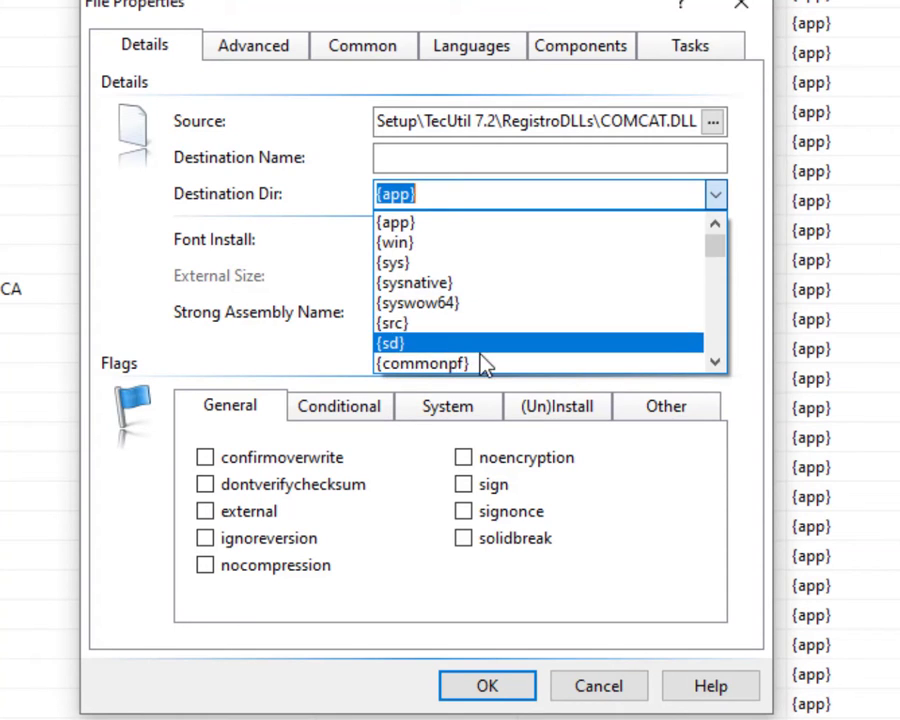
click(718, 366)
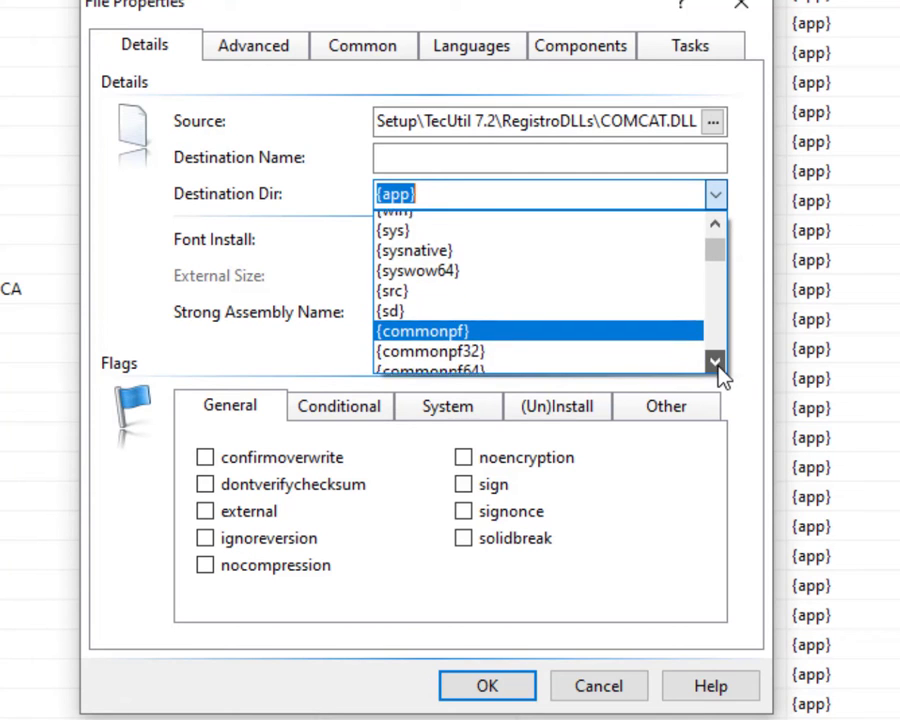
click(718, 366)
click(718, 366)
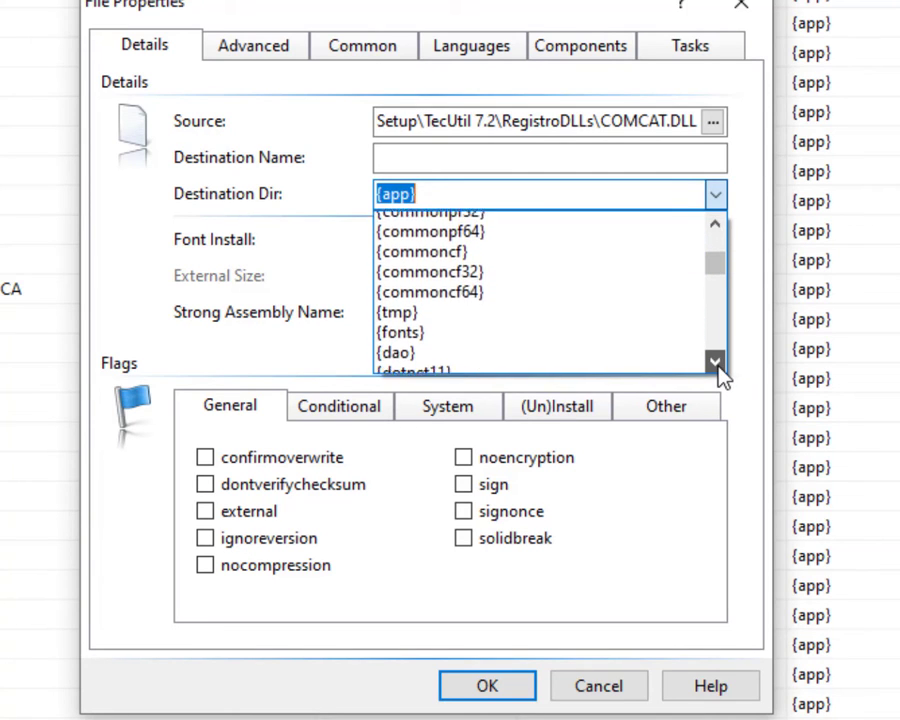
click(718, 366)
click(718, 366)
click(718, 366)
click(718, 366)
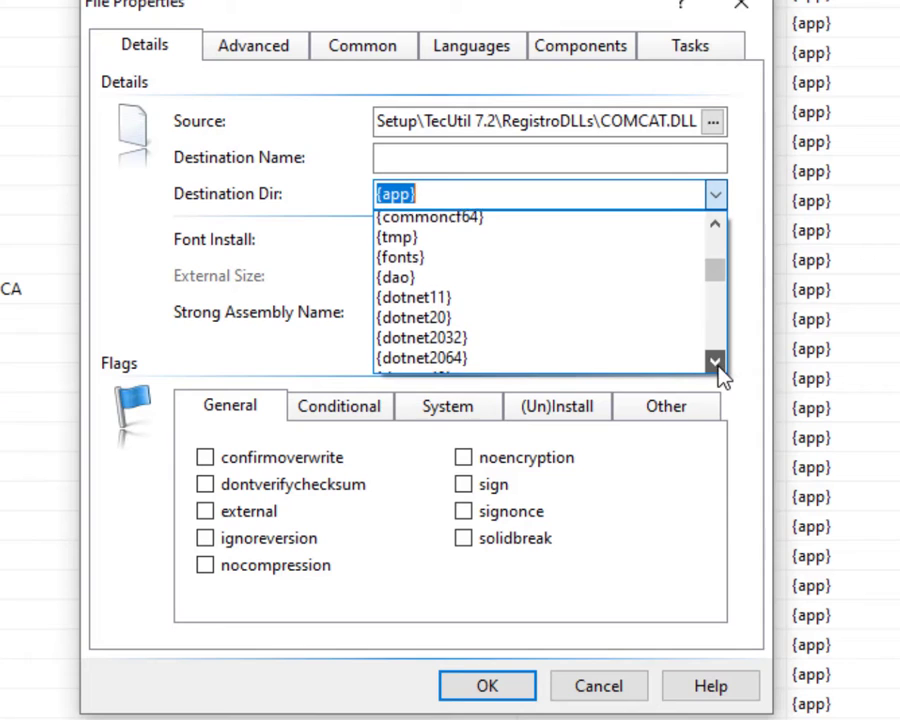
click(718, 366)
click(718, 366)
click(718, 366)
click(718, 366)
click(718, 366)
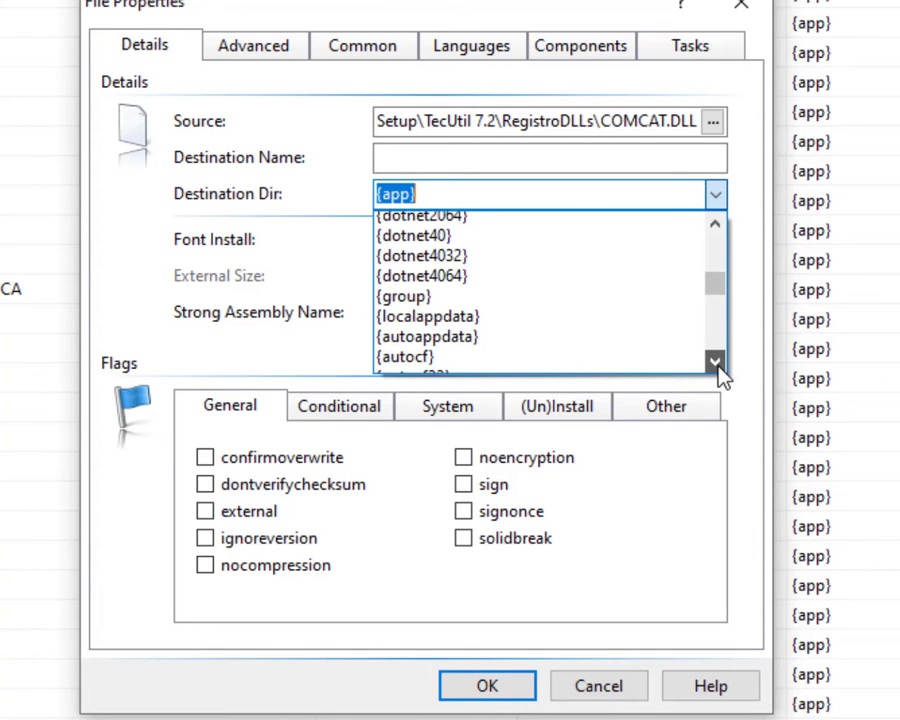
click(718, 366)
click(718, 366)
click(718, 366)
click(718, 366)
click(718, 366)
click(718, 366)
click(718, 366)
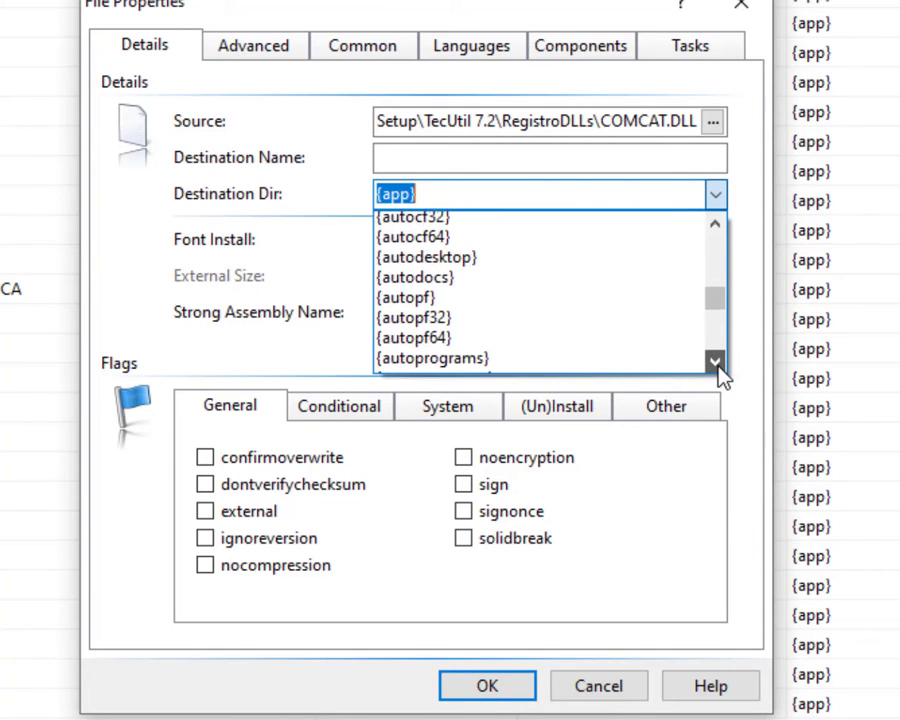
click(718, 366)
click(718, 366)
click(718, 366)
click(718, 366)
click(718, 366)
click(718, 366)
click(718, 366)
click(718, 366)
click(718, 366)
click(718, 366)
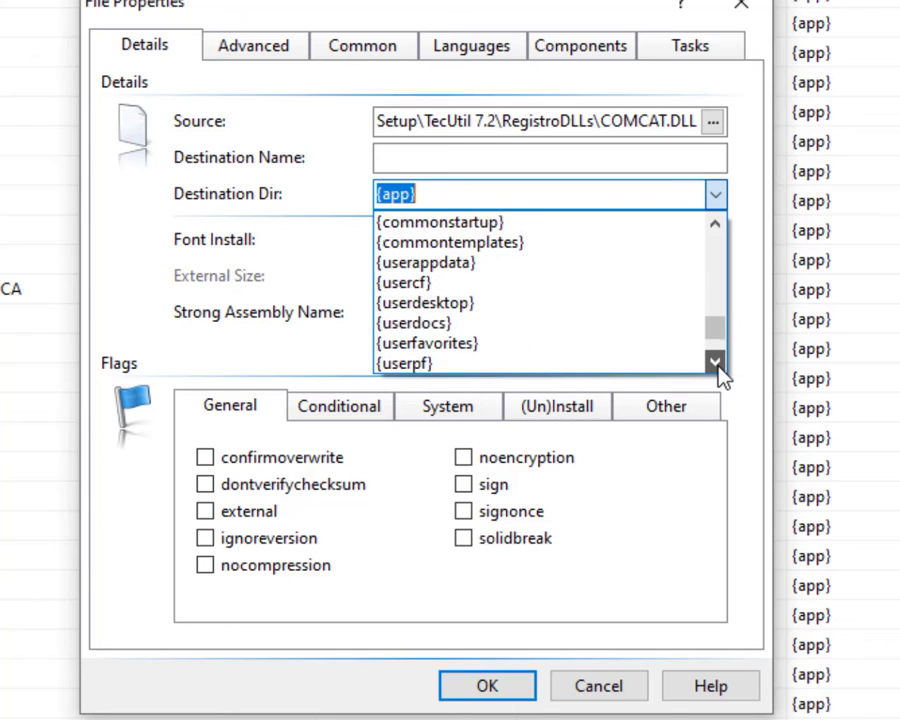
click(718, 366)
click(718, 366)
click(718, 366)
click(718, 366)
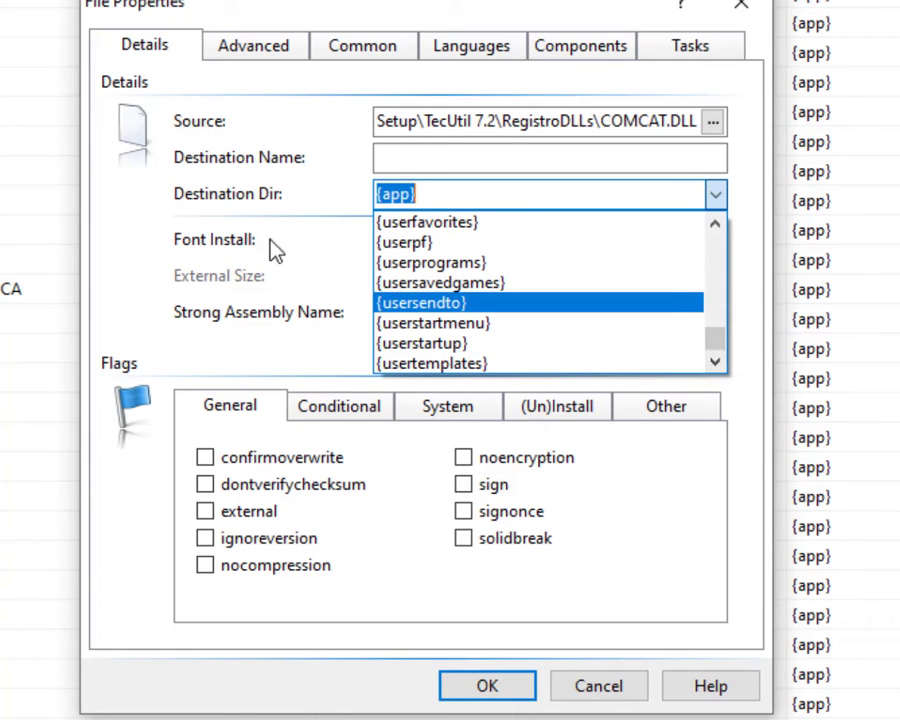
click(335, 289)
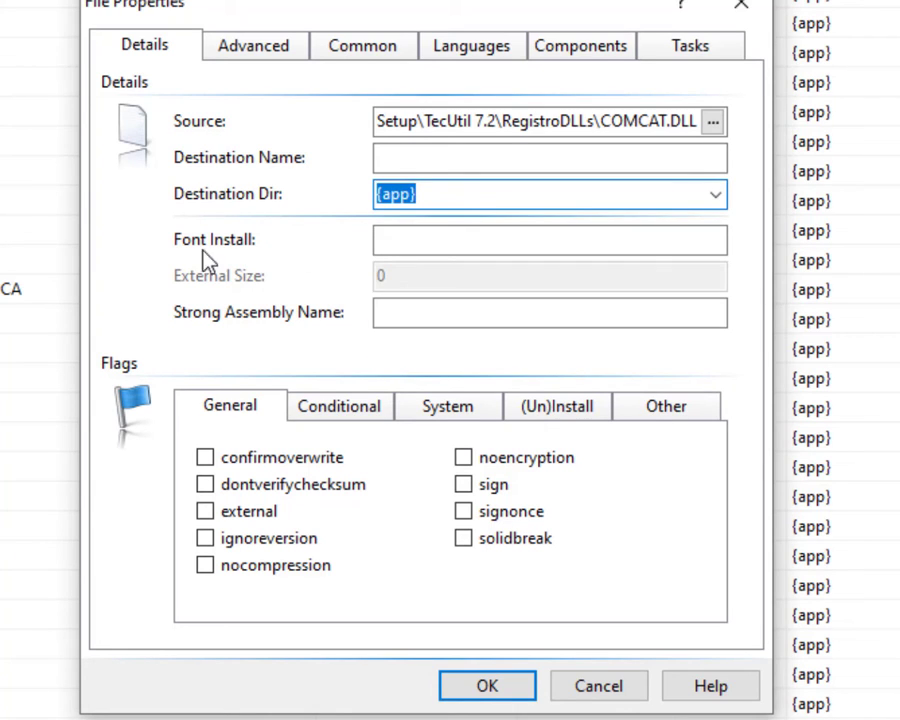
click(408, 245)
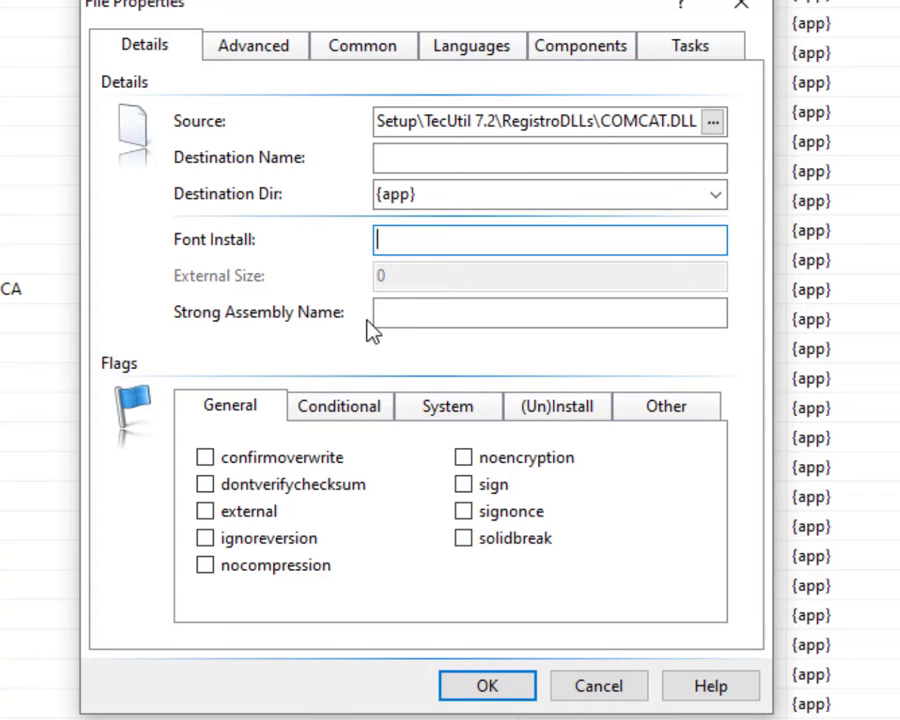
click(408, 318)
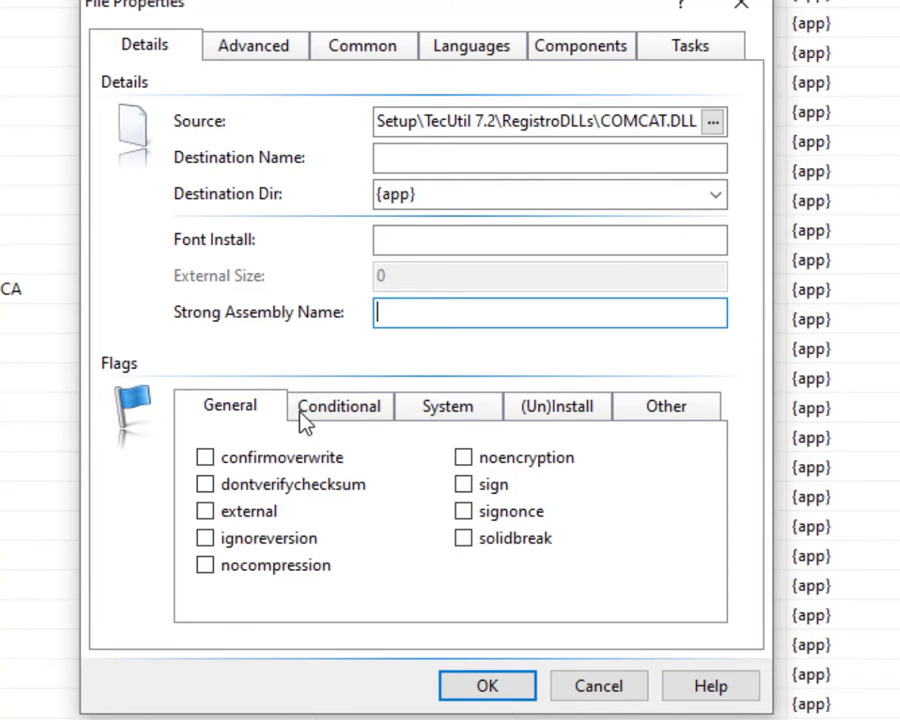
click(352, 418)
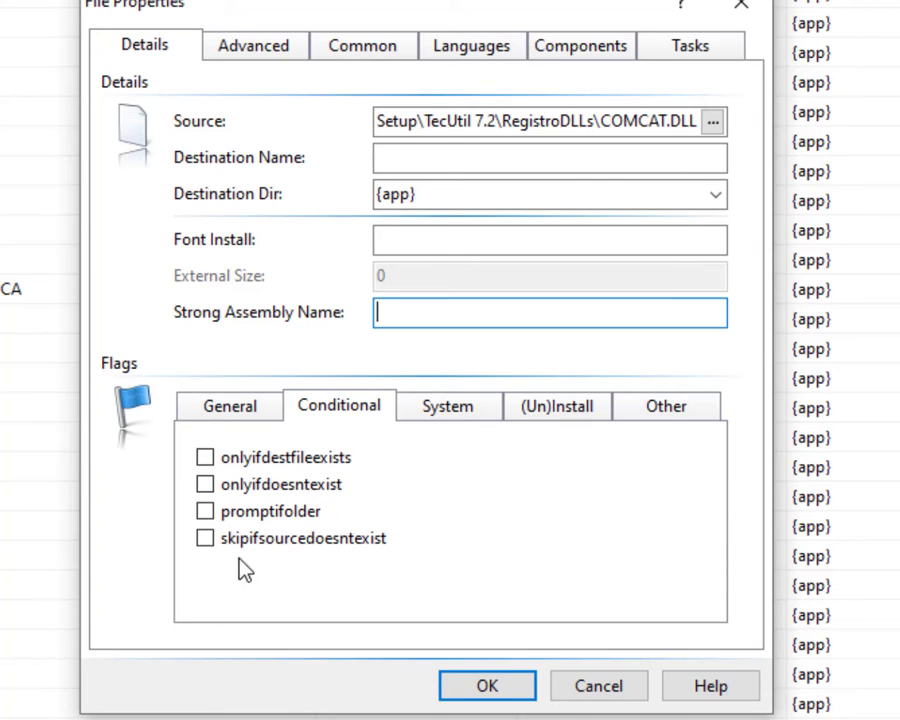
Review the COMCAT.DLL flag and task options, leaving all unticked, and close File Properties.
click(459, 408)
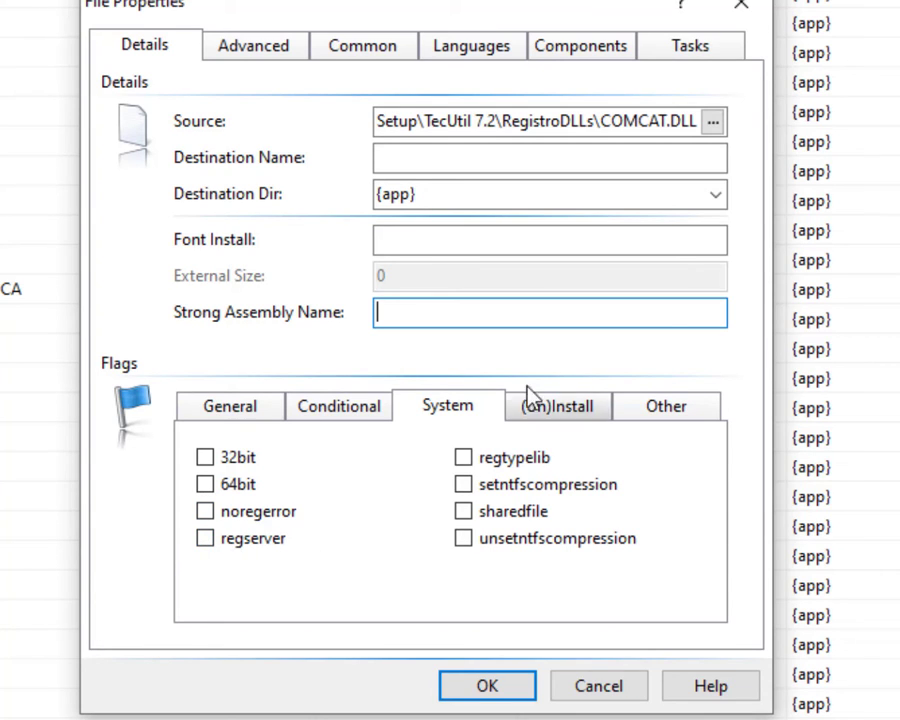
click(543, 406)
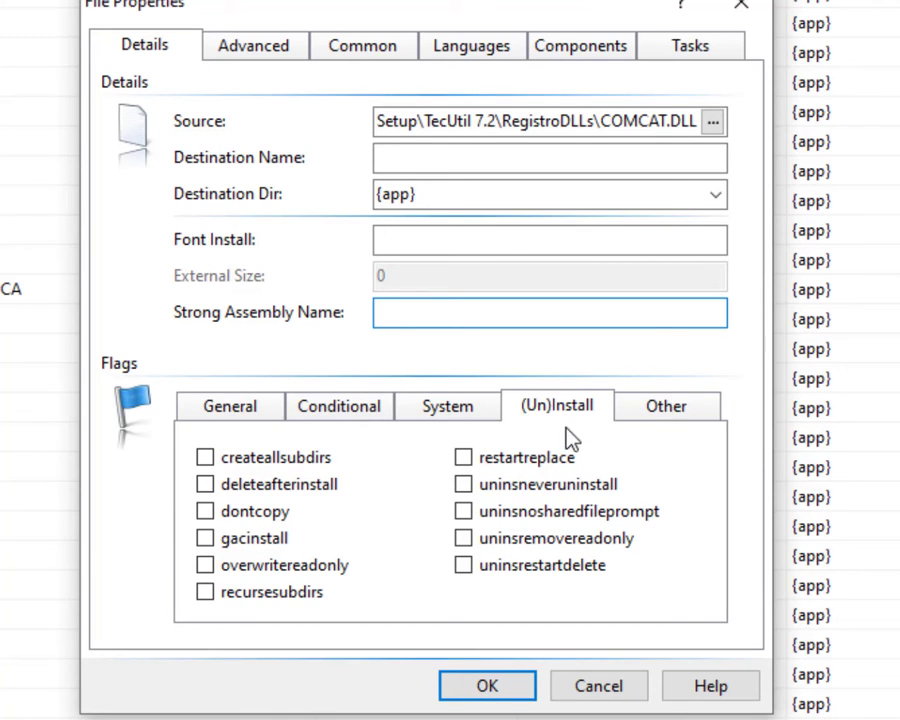
click(656, 418)
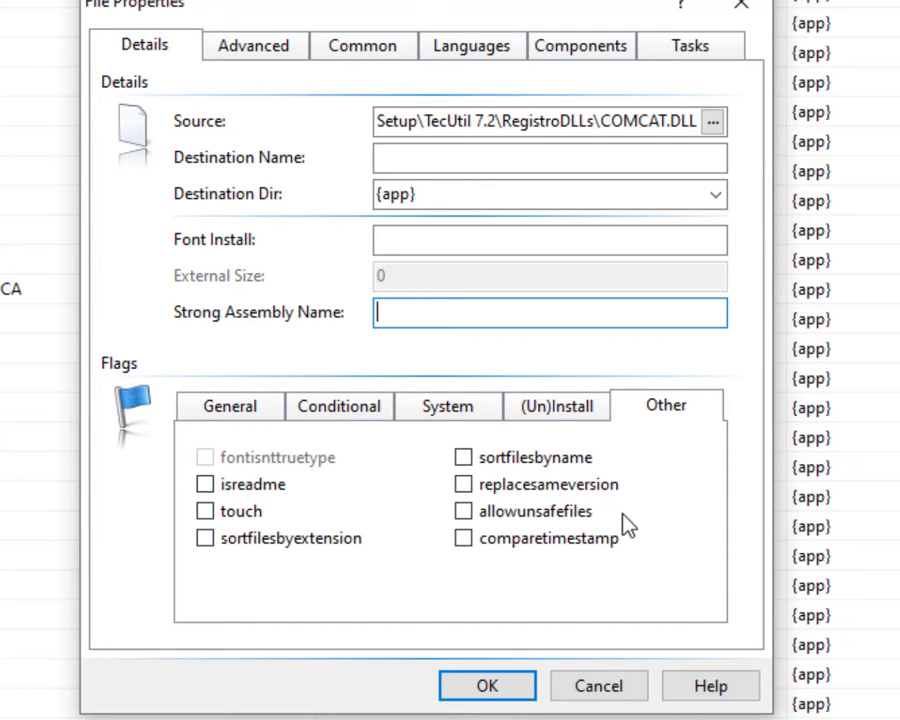
click(262, 50)
click(365, 52)
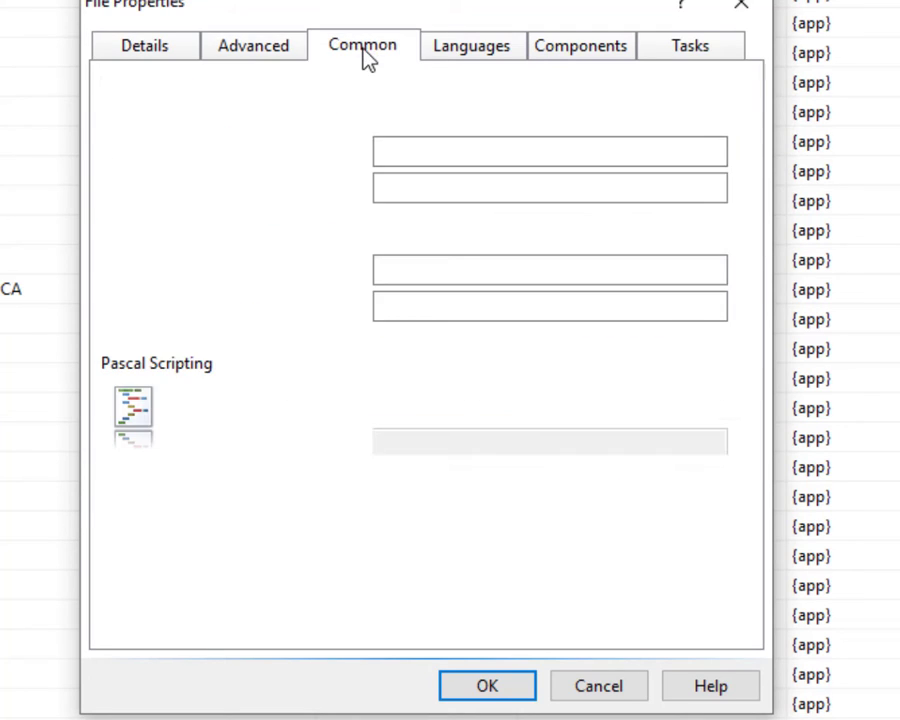
click(460, 50)
click(580, 48)
click(688, 50)
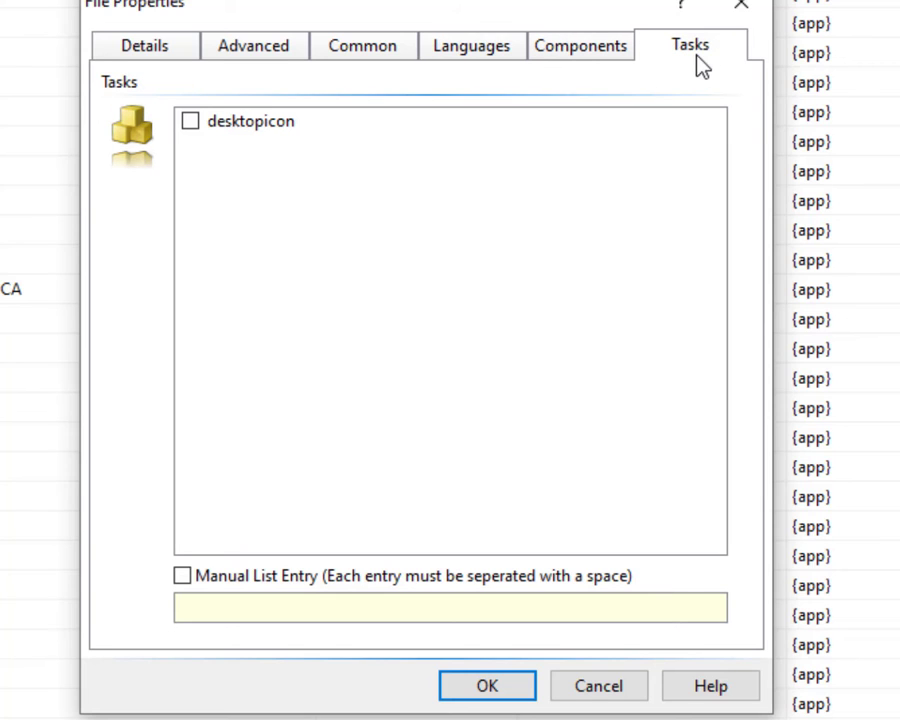
click(744, 12)
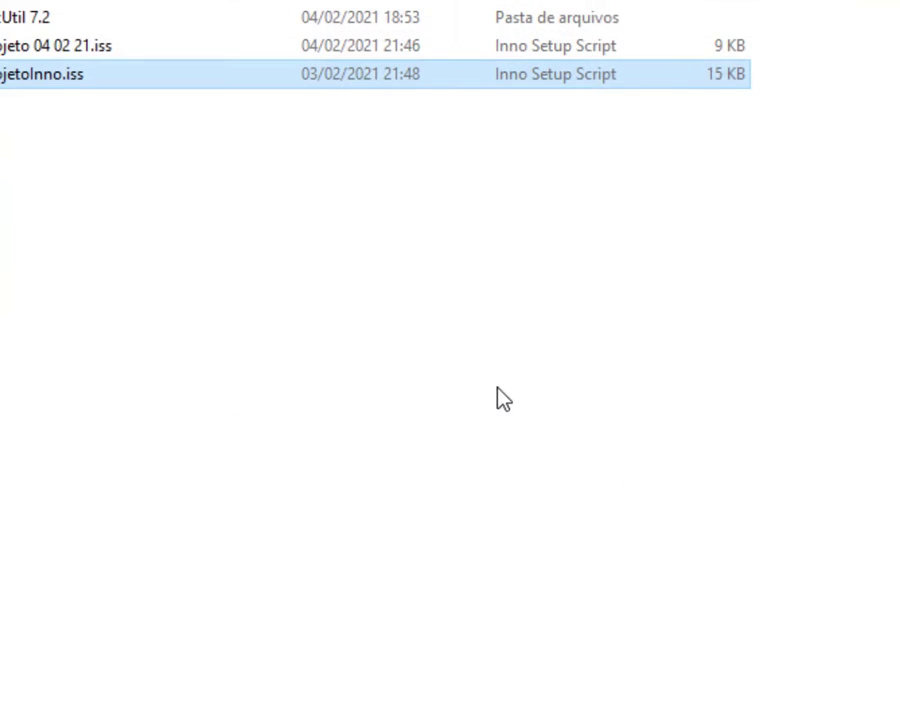
Look for the Visual Data Manager under the Add-Ins menu.
click(407, 352)
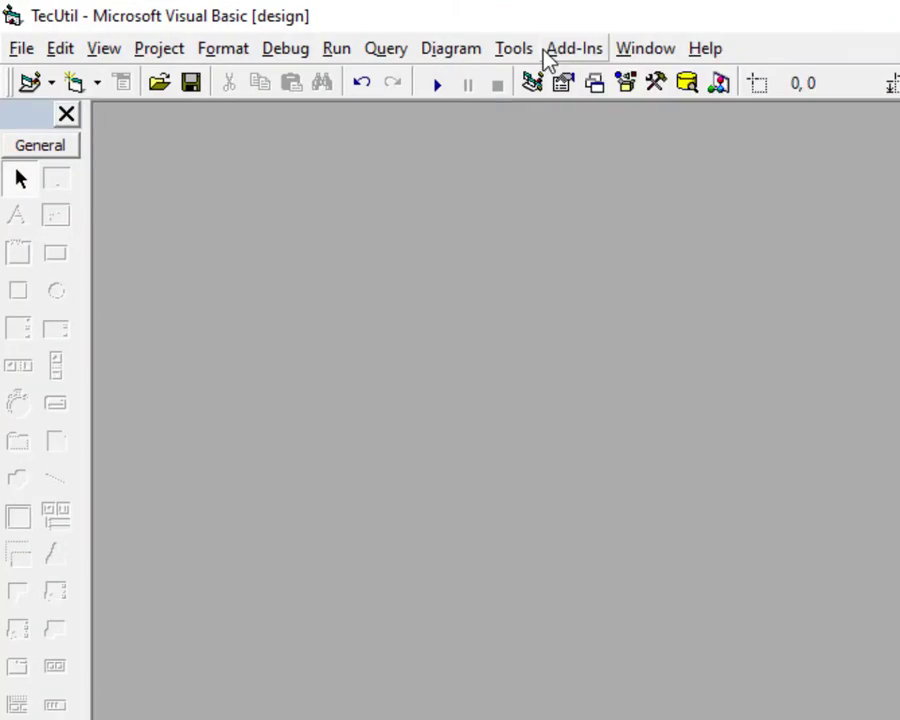
click(547, 52)
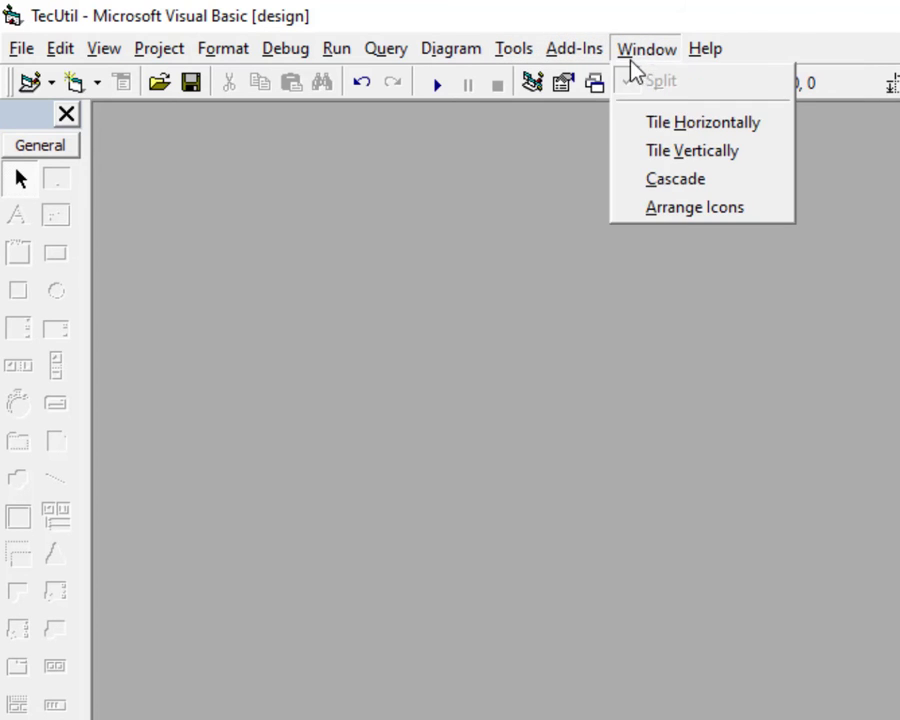
click(577, 46)
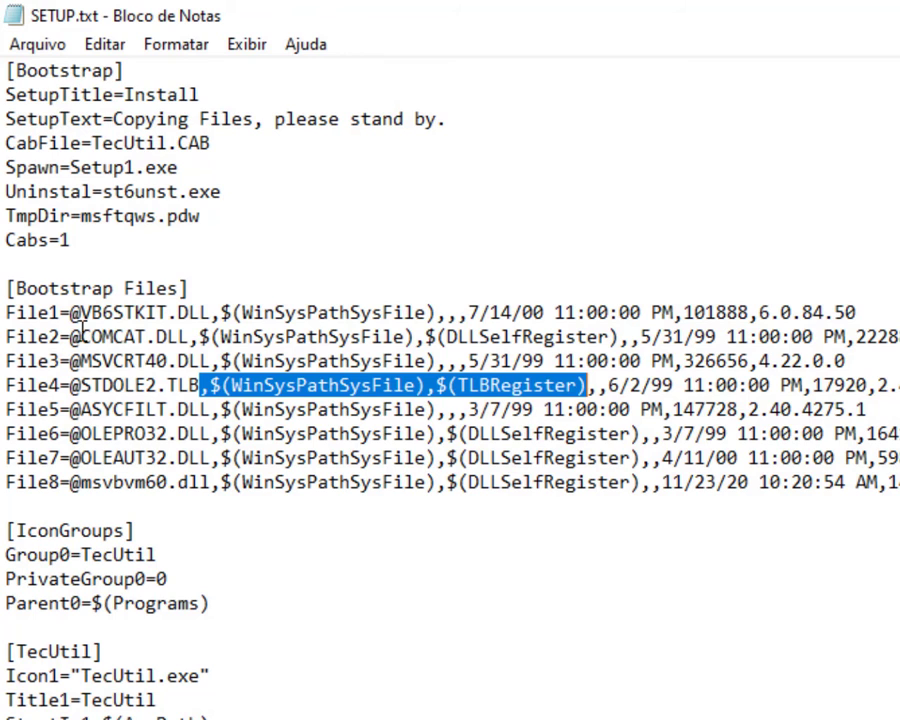
Read through SETUP.txt's SetupTitle and bootstrap file entries, then minimise Notepad.
click(13, 70)
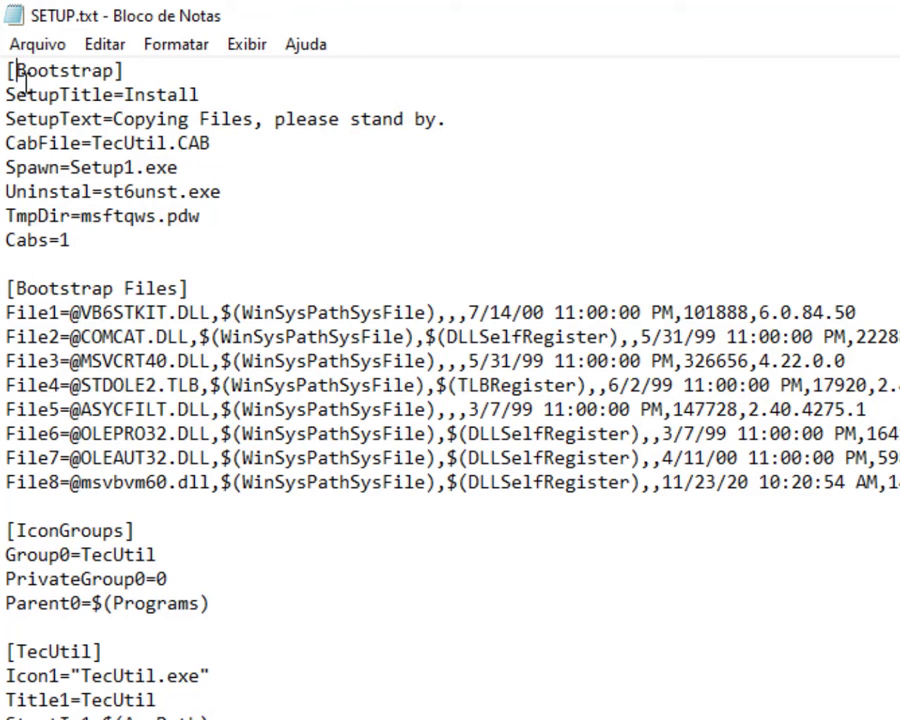
drag(9, 72, 127, 121)
click(127, 121)
drag(15, 94, 468, 555)
scroll(345, 600, down, 20)
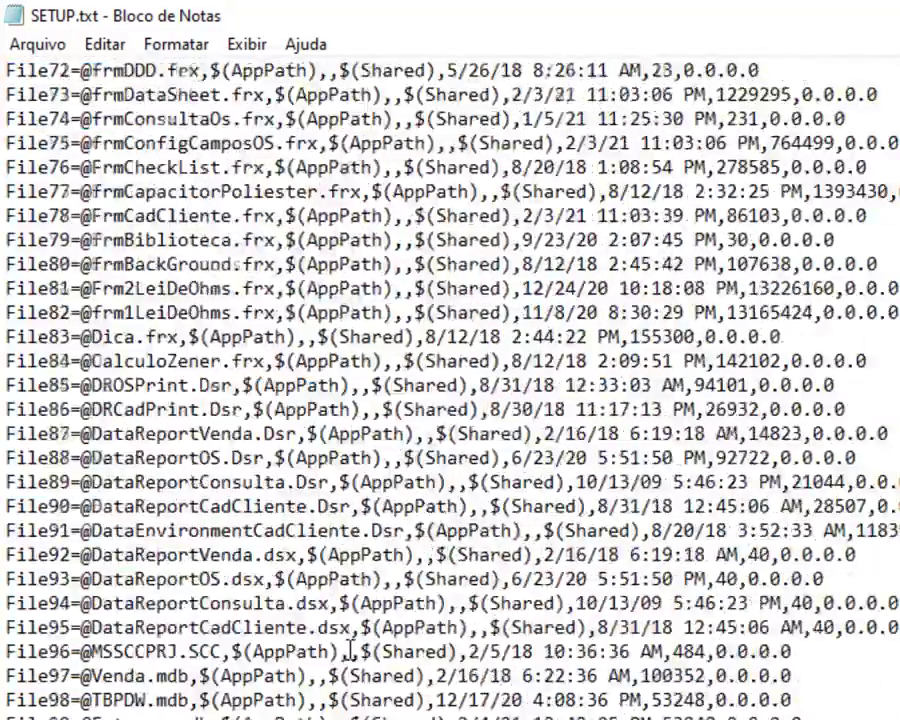
scroll(350, 651, down, 20)
scroll(350, 651, up, 17)
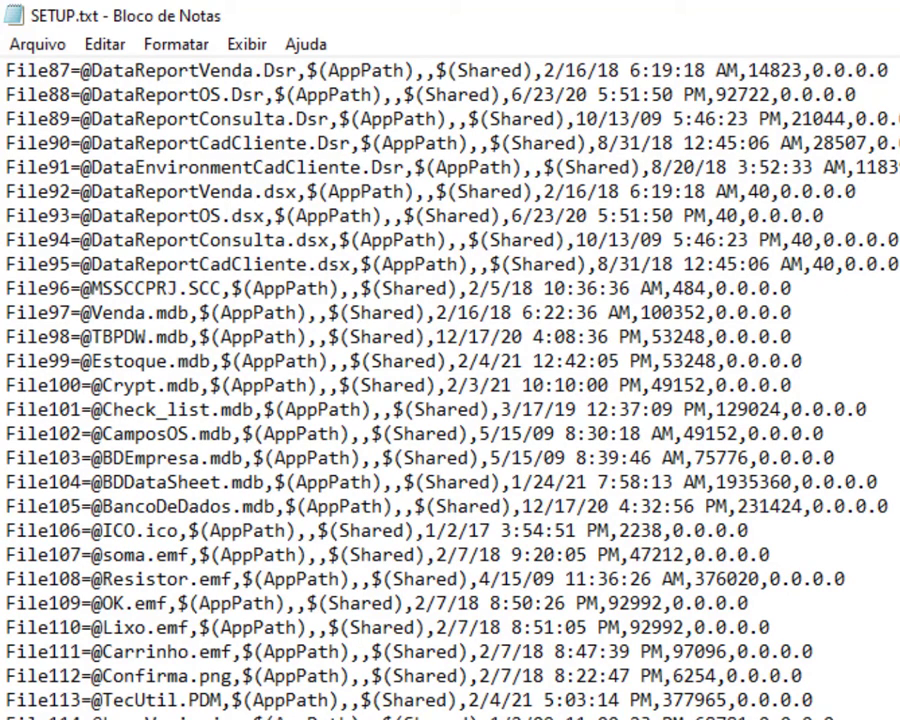
click(733, 716)
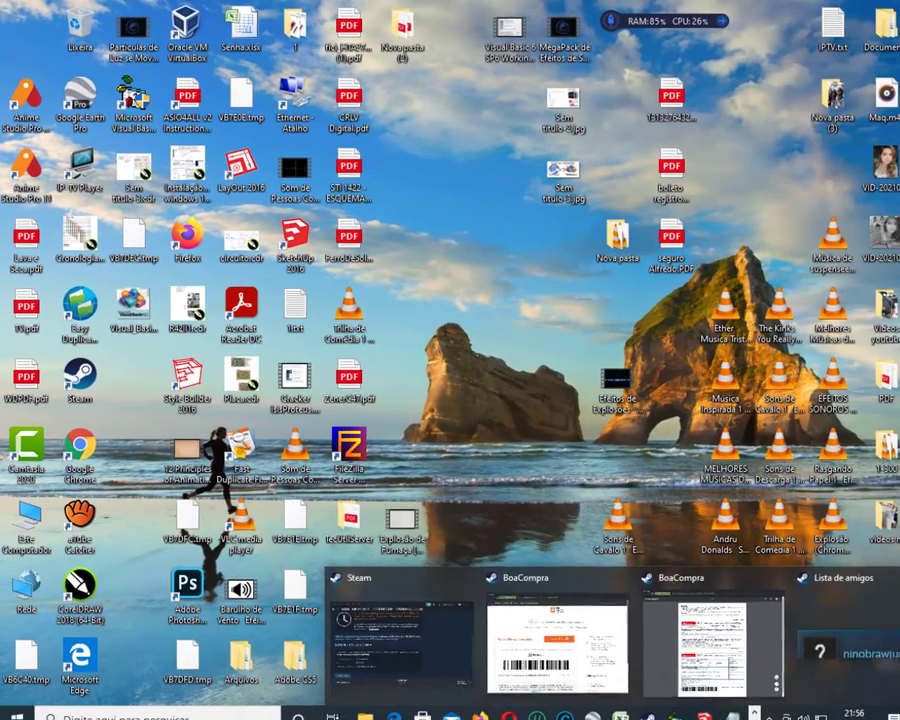
Open ProjetoInno.iss in Inno Script Studio and scroll through its [Files] DLL and OCX entries.
mouse_move(733, 716)
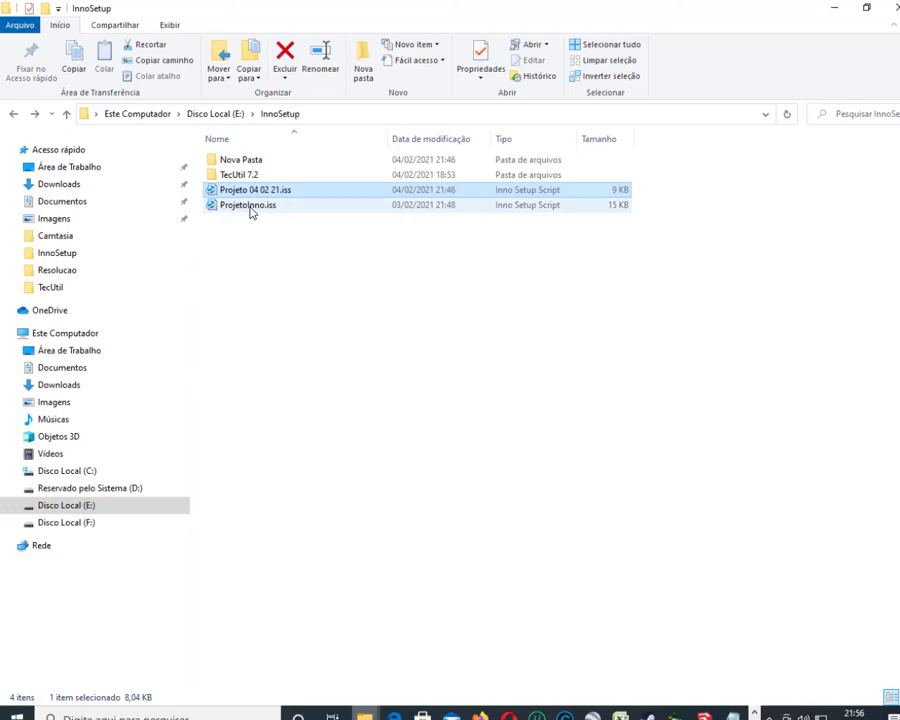
double_click(262, 206)
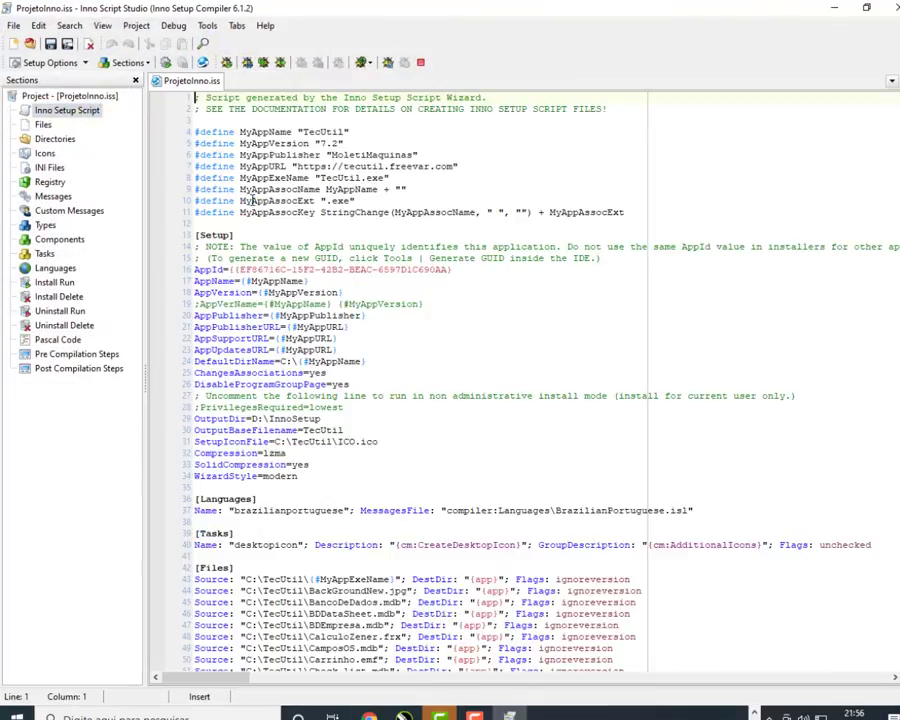
scroll(289, 348, down, 12)
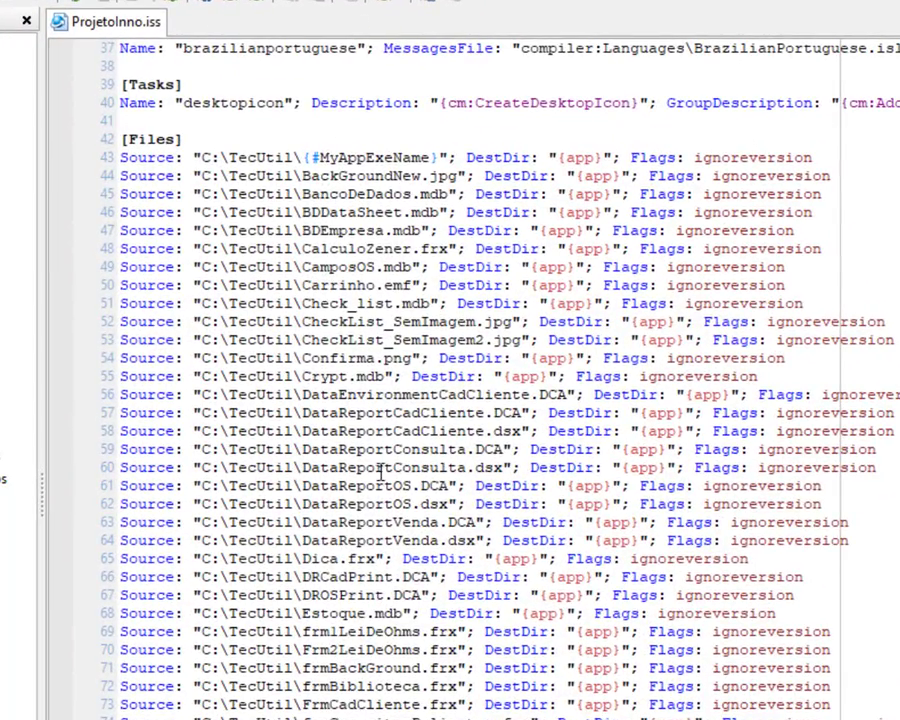
scroll(370, 405, down, 1)
scroll(300, 375, up, 4)
scroll(205, 376, down, 20)
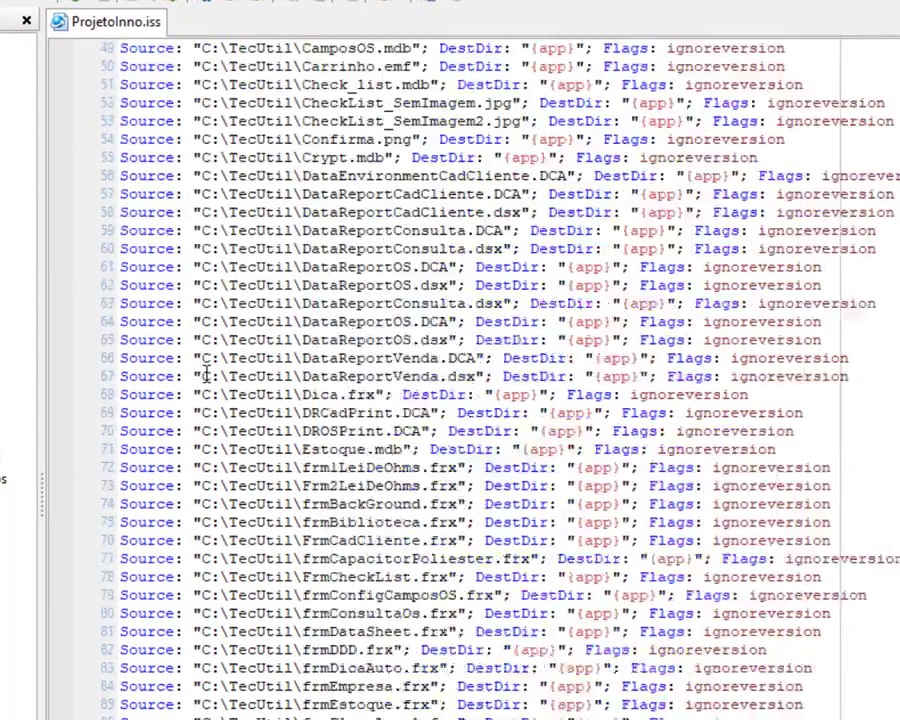
scroll(200, 376, down, 11)
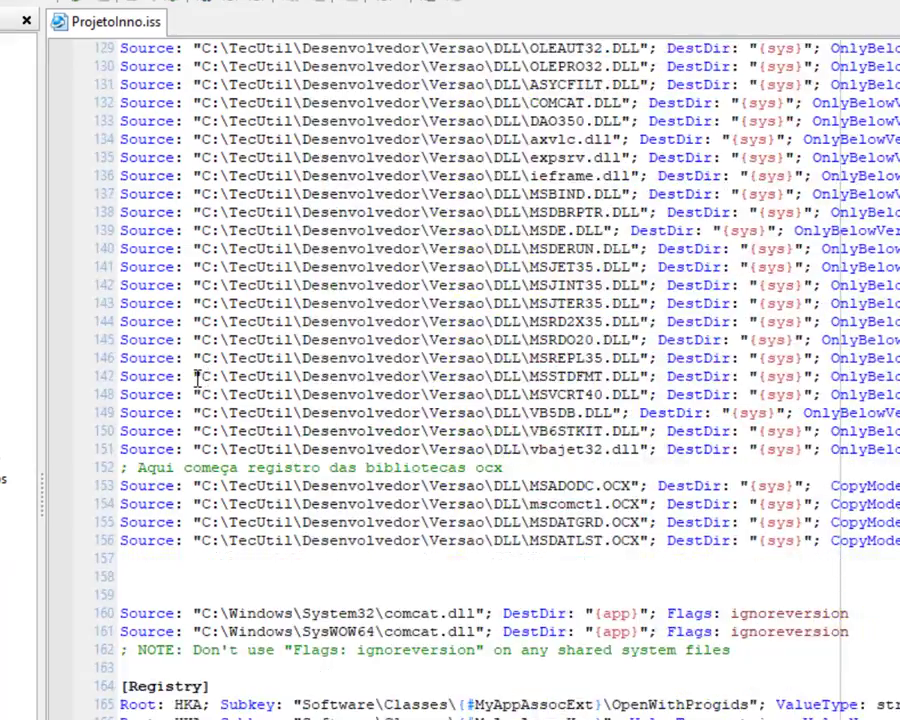
scroll(196, 376, up, 20)
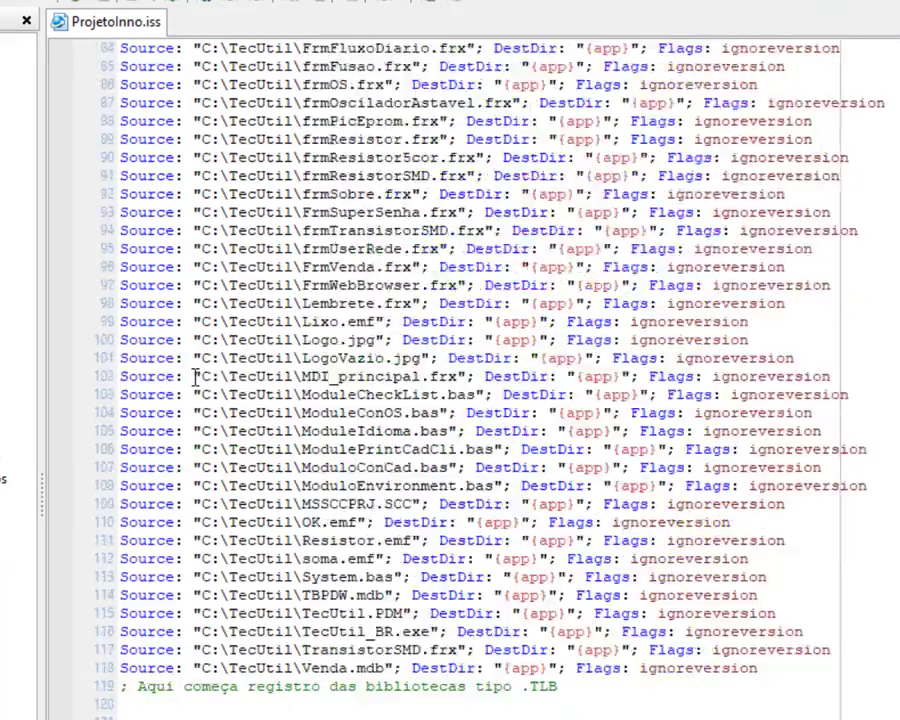
scroll(196, 376, up, 12)
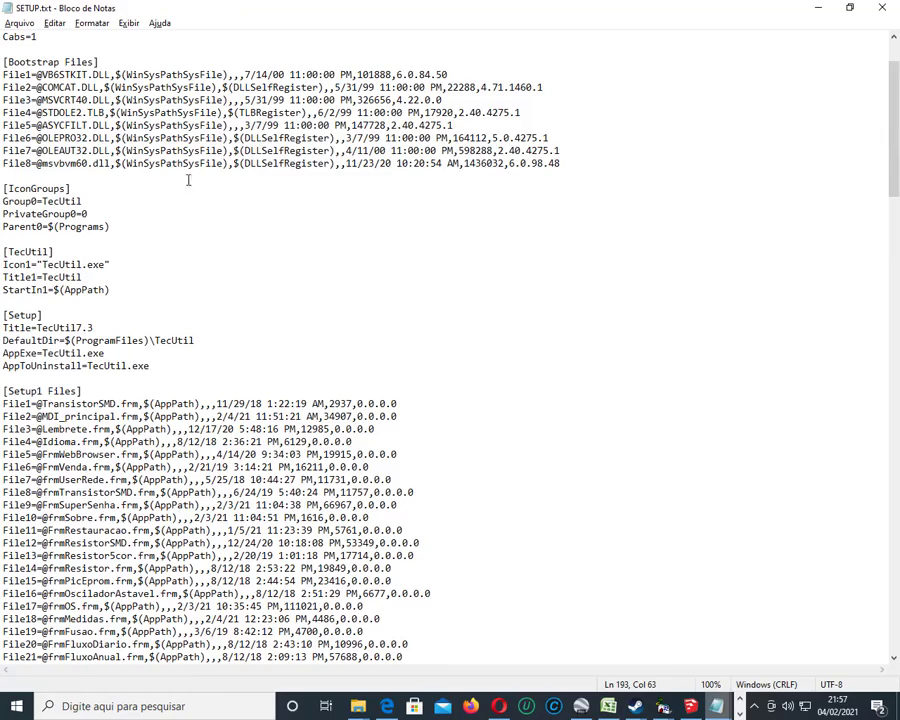
Gather WinSysPathSysFile, DLLSelfRegister and TLBRegister onto one new line above [IconGroups] in SETUP.txt.
scroll(188, 180, up, 3)
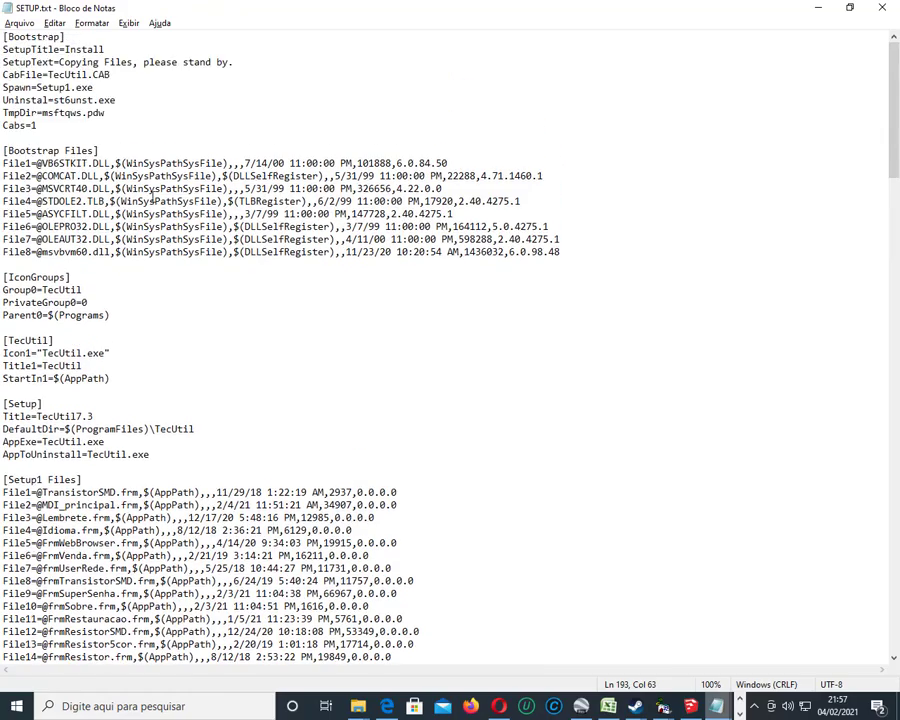
click(13, 267)
key(Return)
key(Return)
text((WinSysPathSysFile))
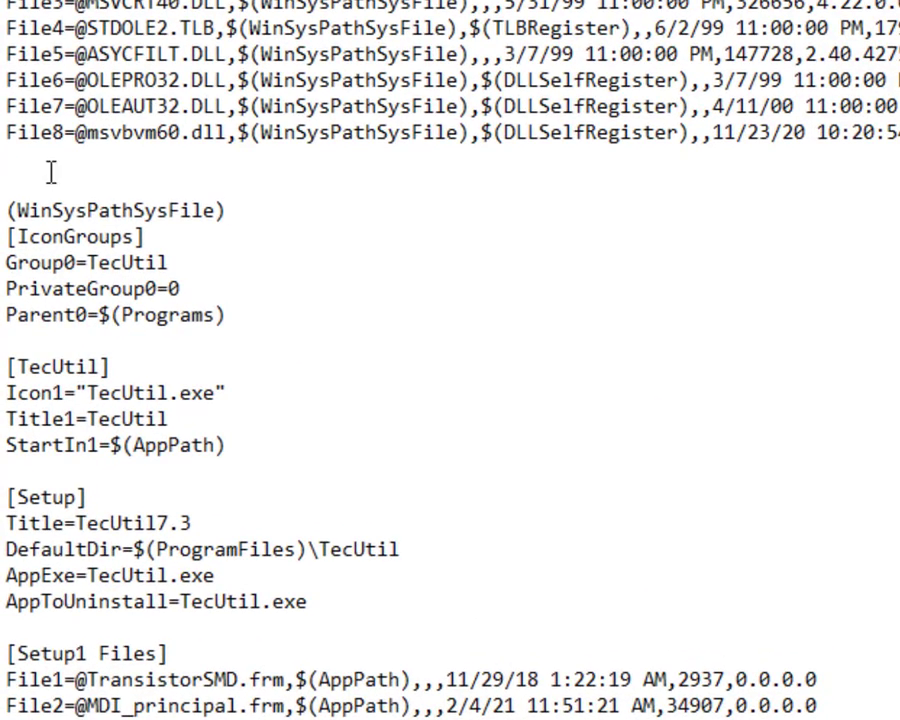
key(Return)
key(Return)
key(Return)
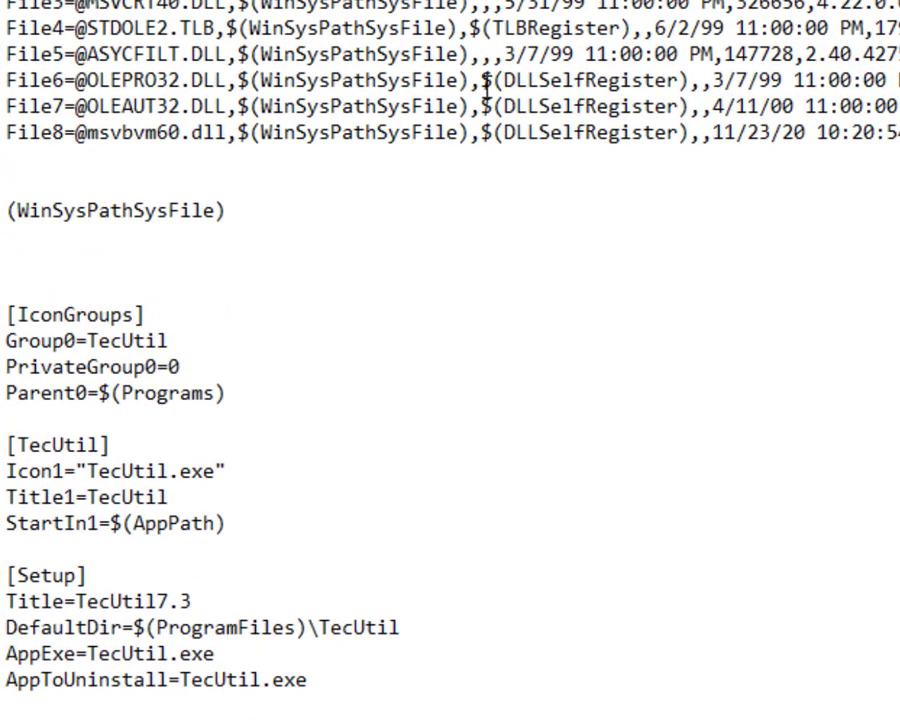
drag(493, 80, 688, 80)
key(ctrl+c)
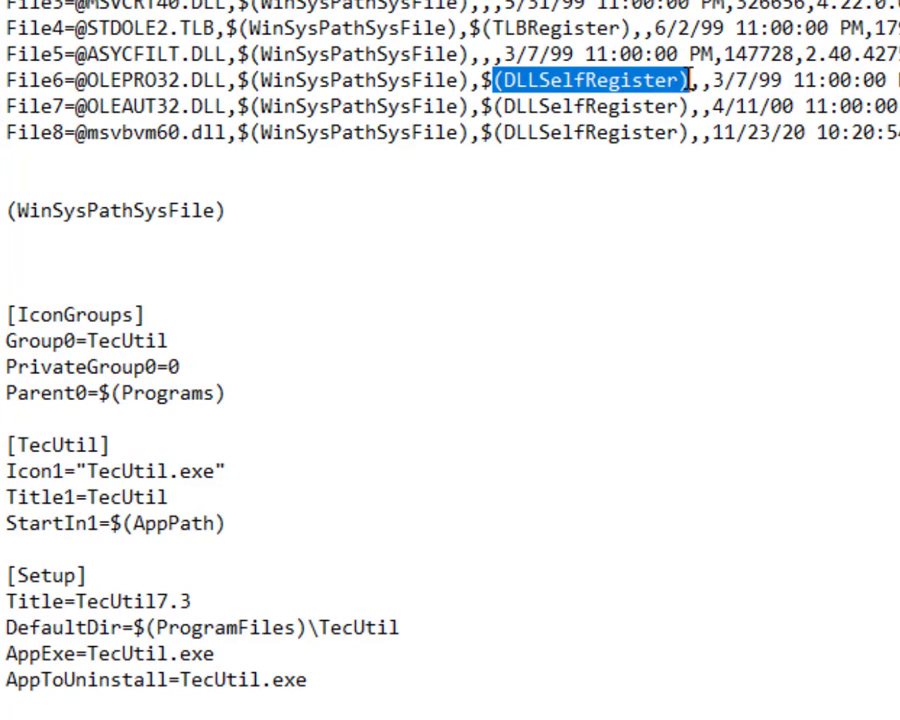
click(247, 210)
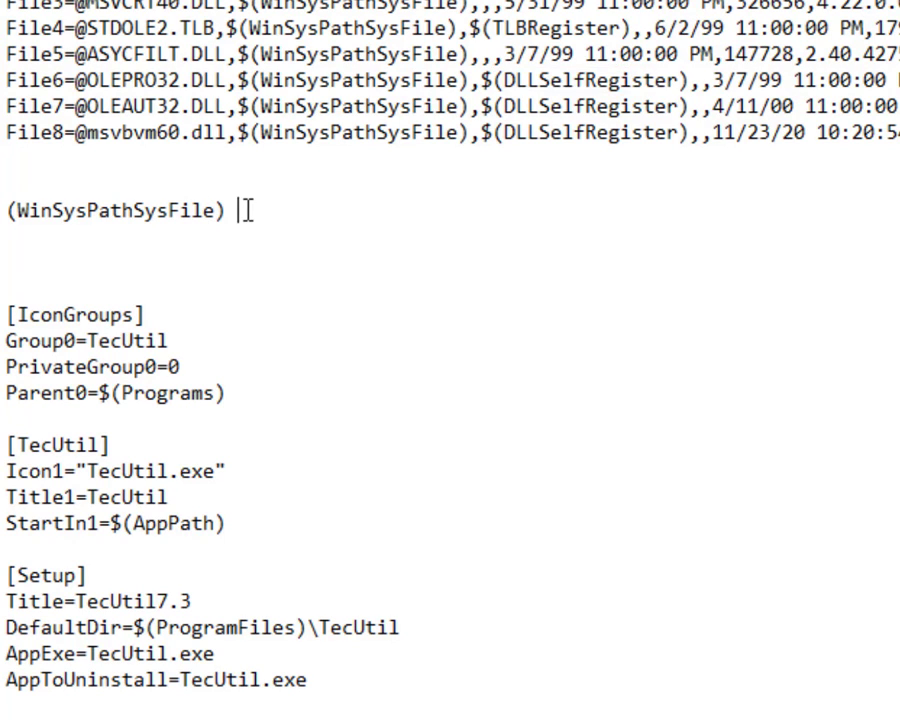
key(ctrl+v)
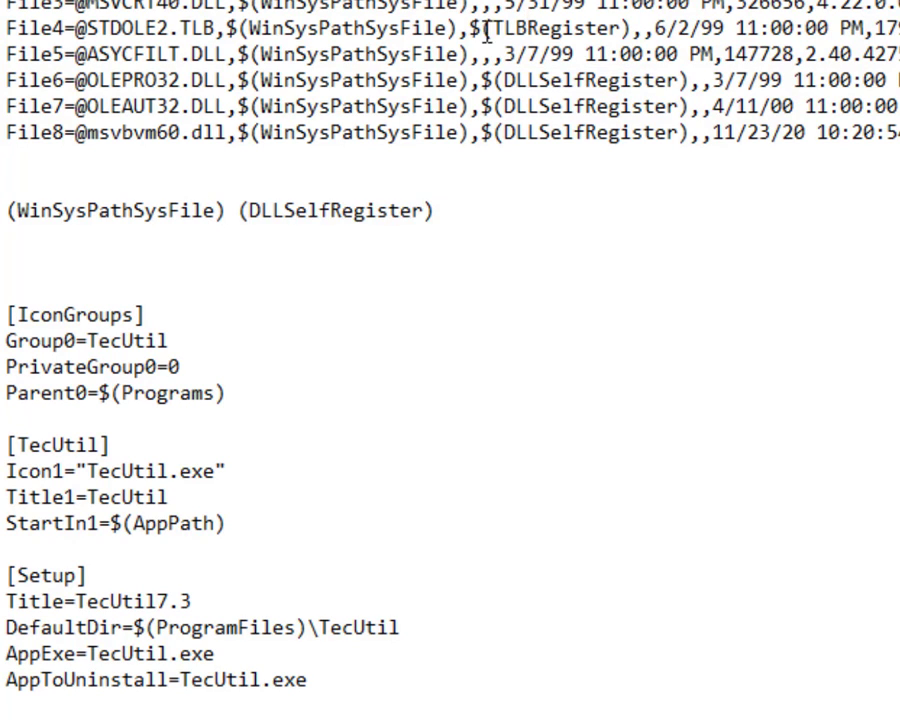
drag(484, 28, 632, 28)
key(ctrl+c)
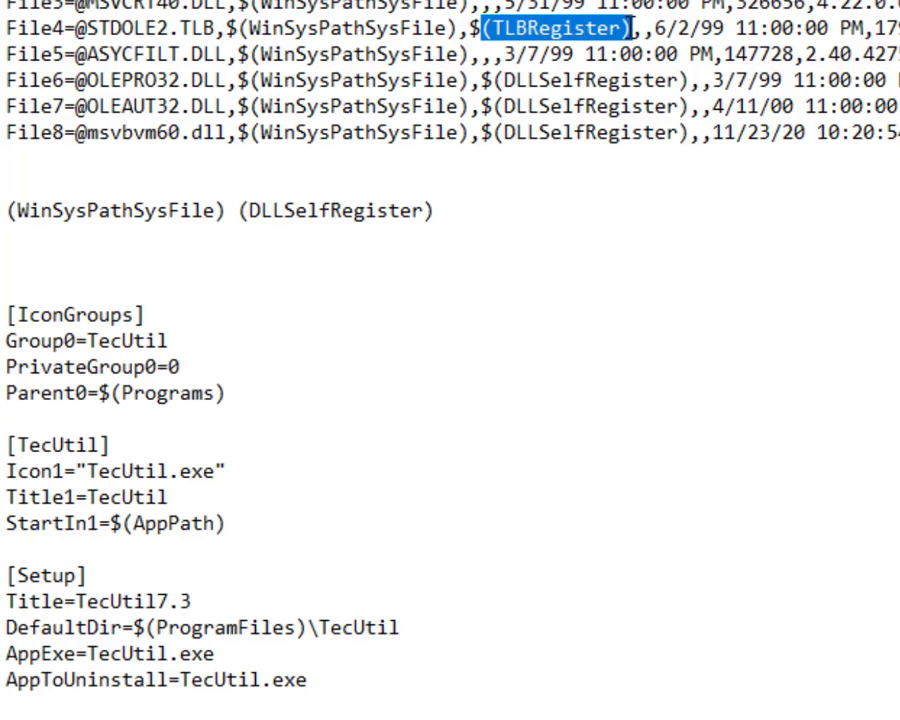
click(479, 207)
key(ctrl+v)
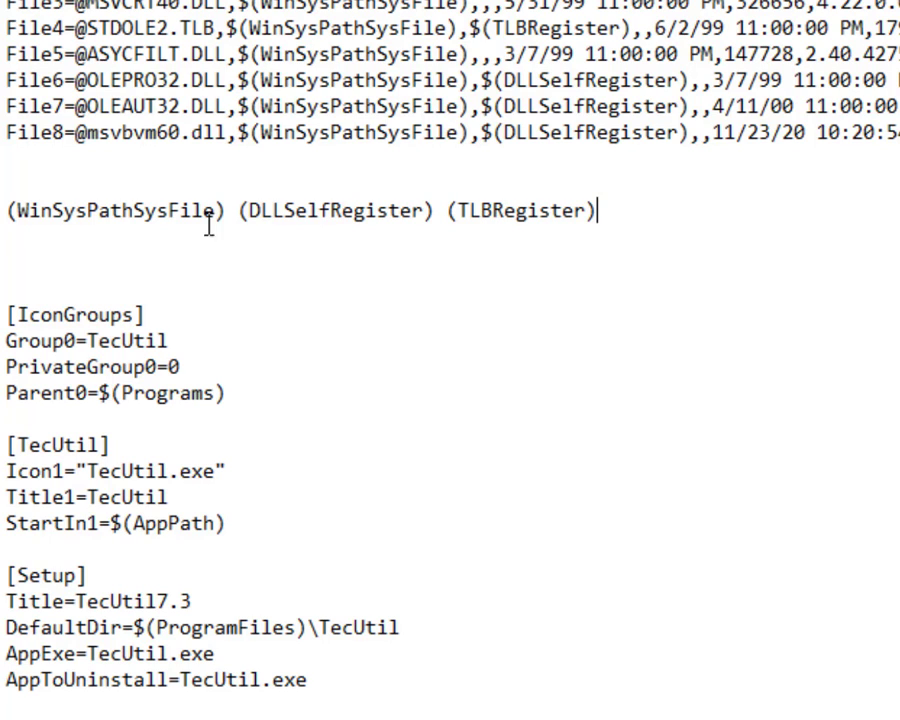
Delete the line of three flag names and return to the ProjetoInno.iss script.
double_click(302, 218)
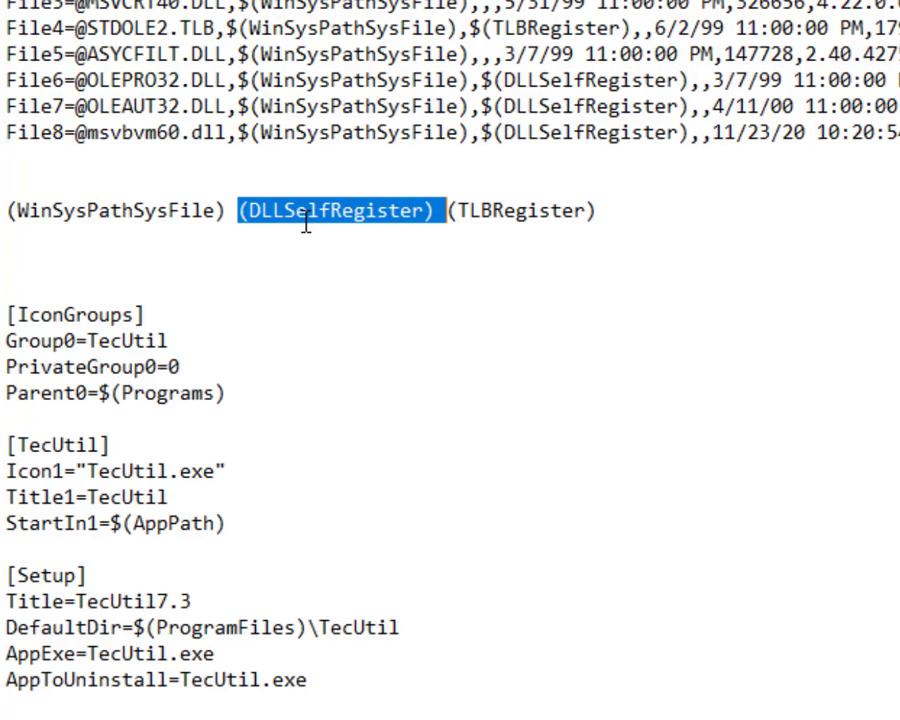
click(506, 221)
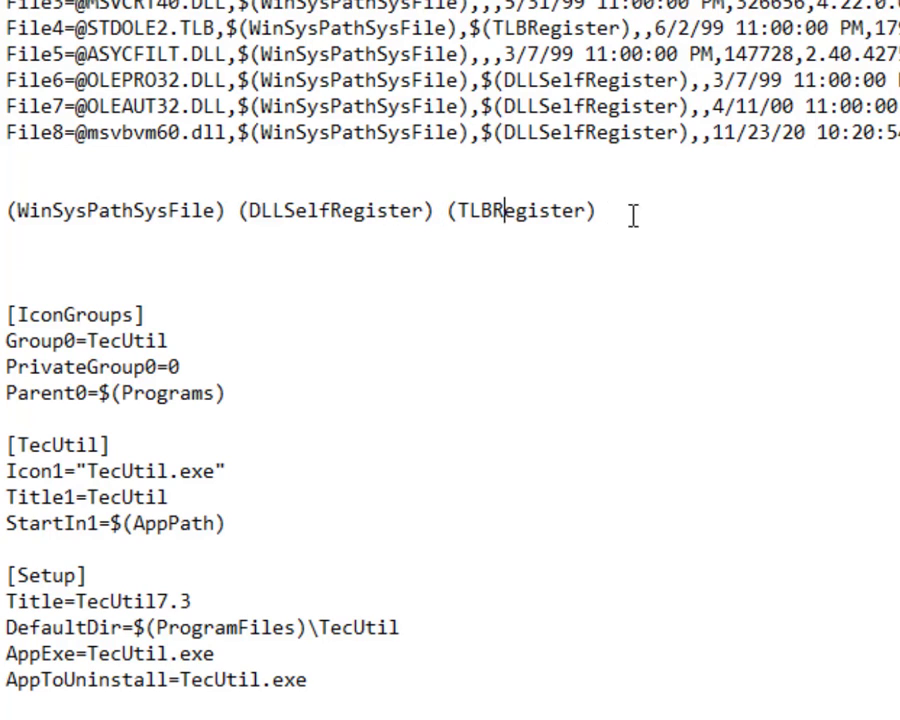
drag(630, 210, 4, 216)
key(Delete)
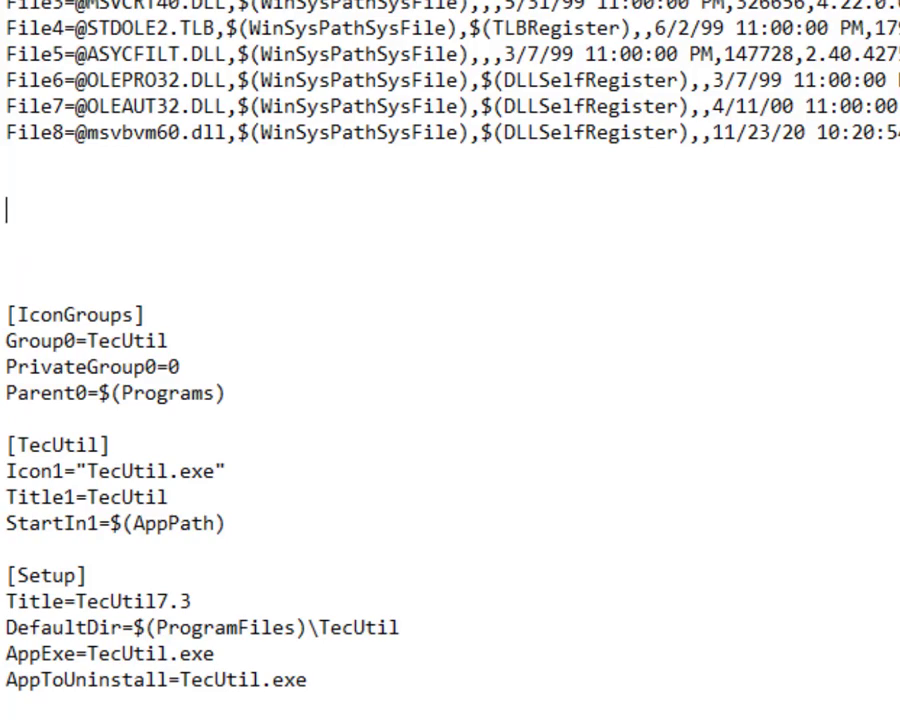
drag(10, 2, 116, 342)
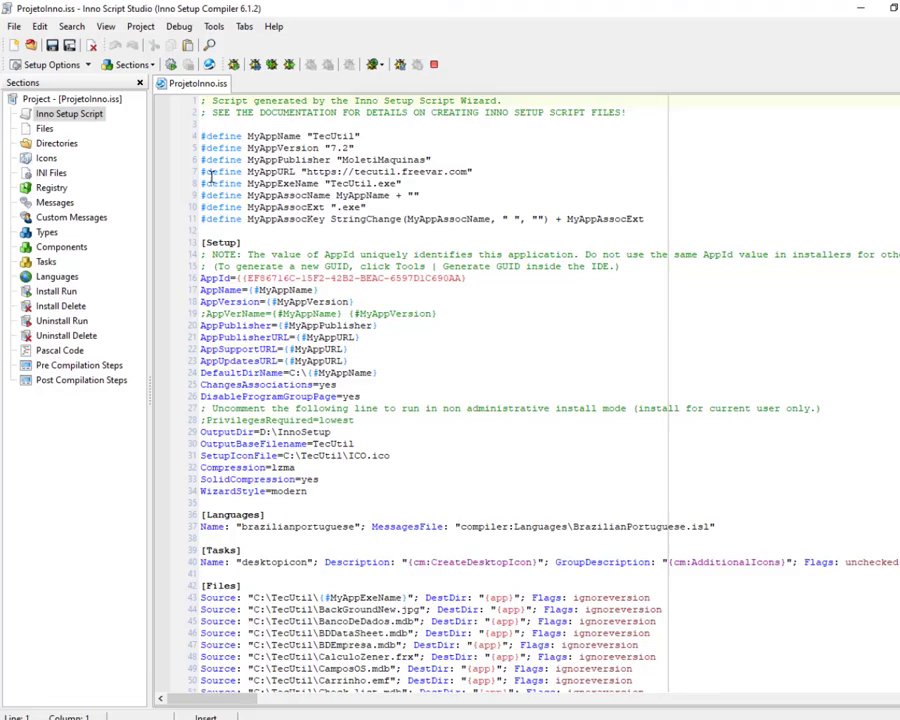
drag(202, 172, 312, 700)
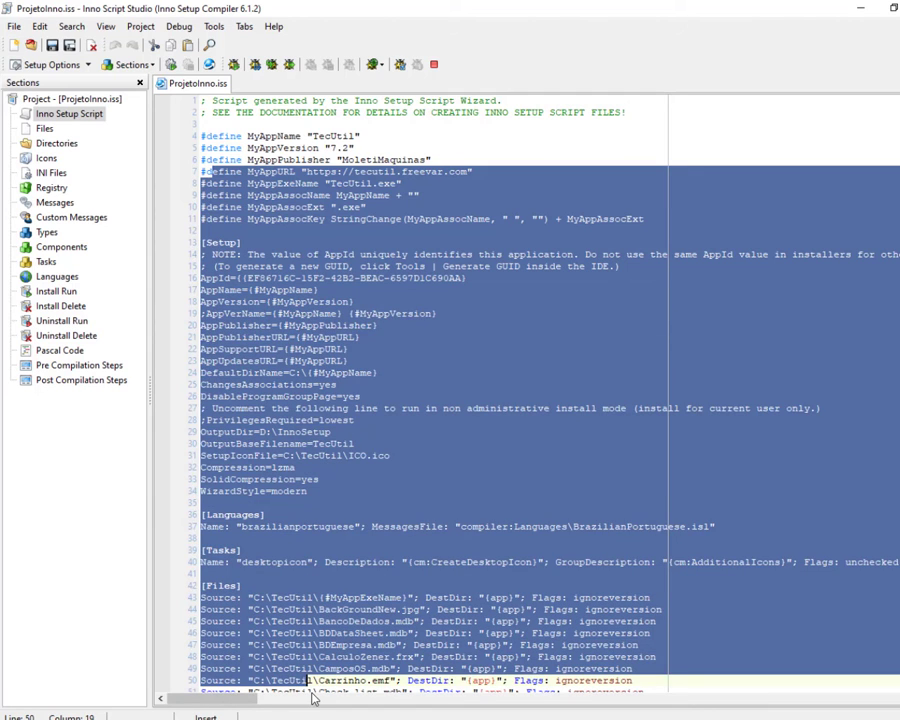
click(500, 338)
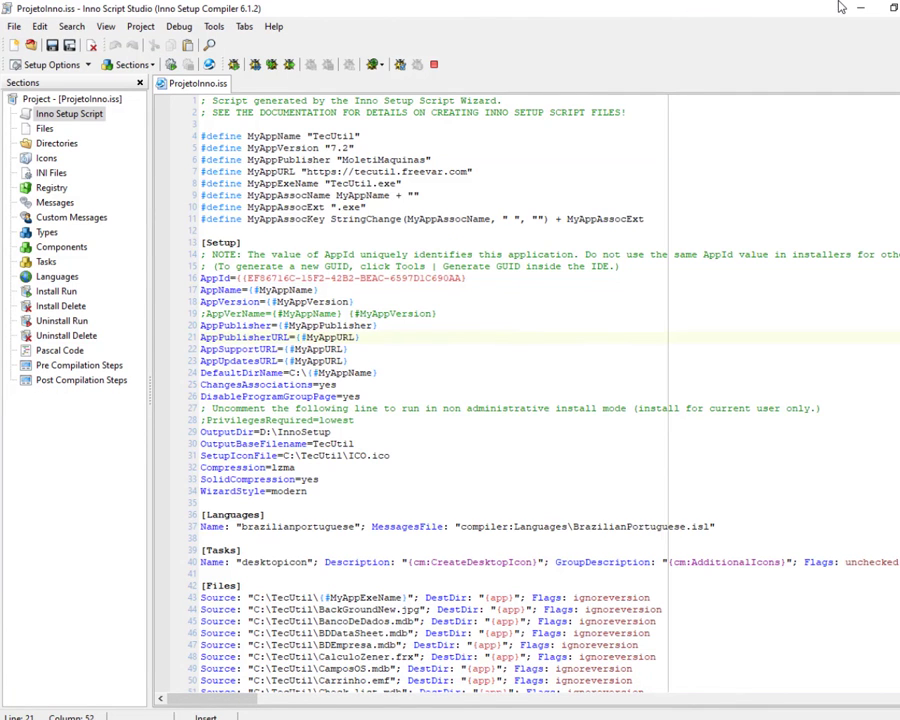